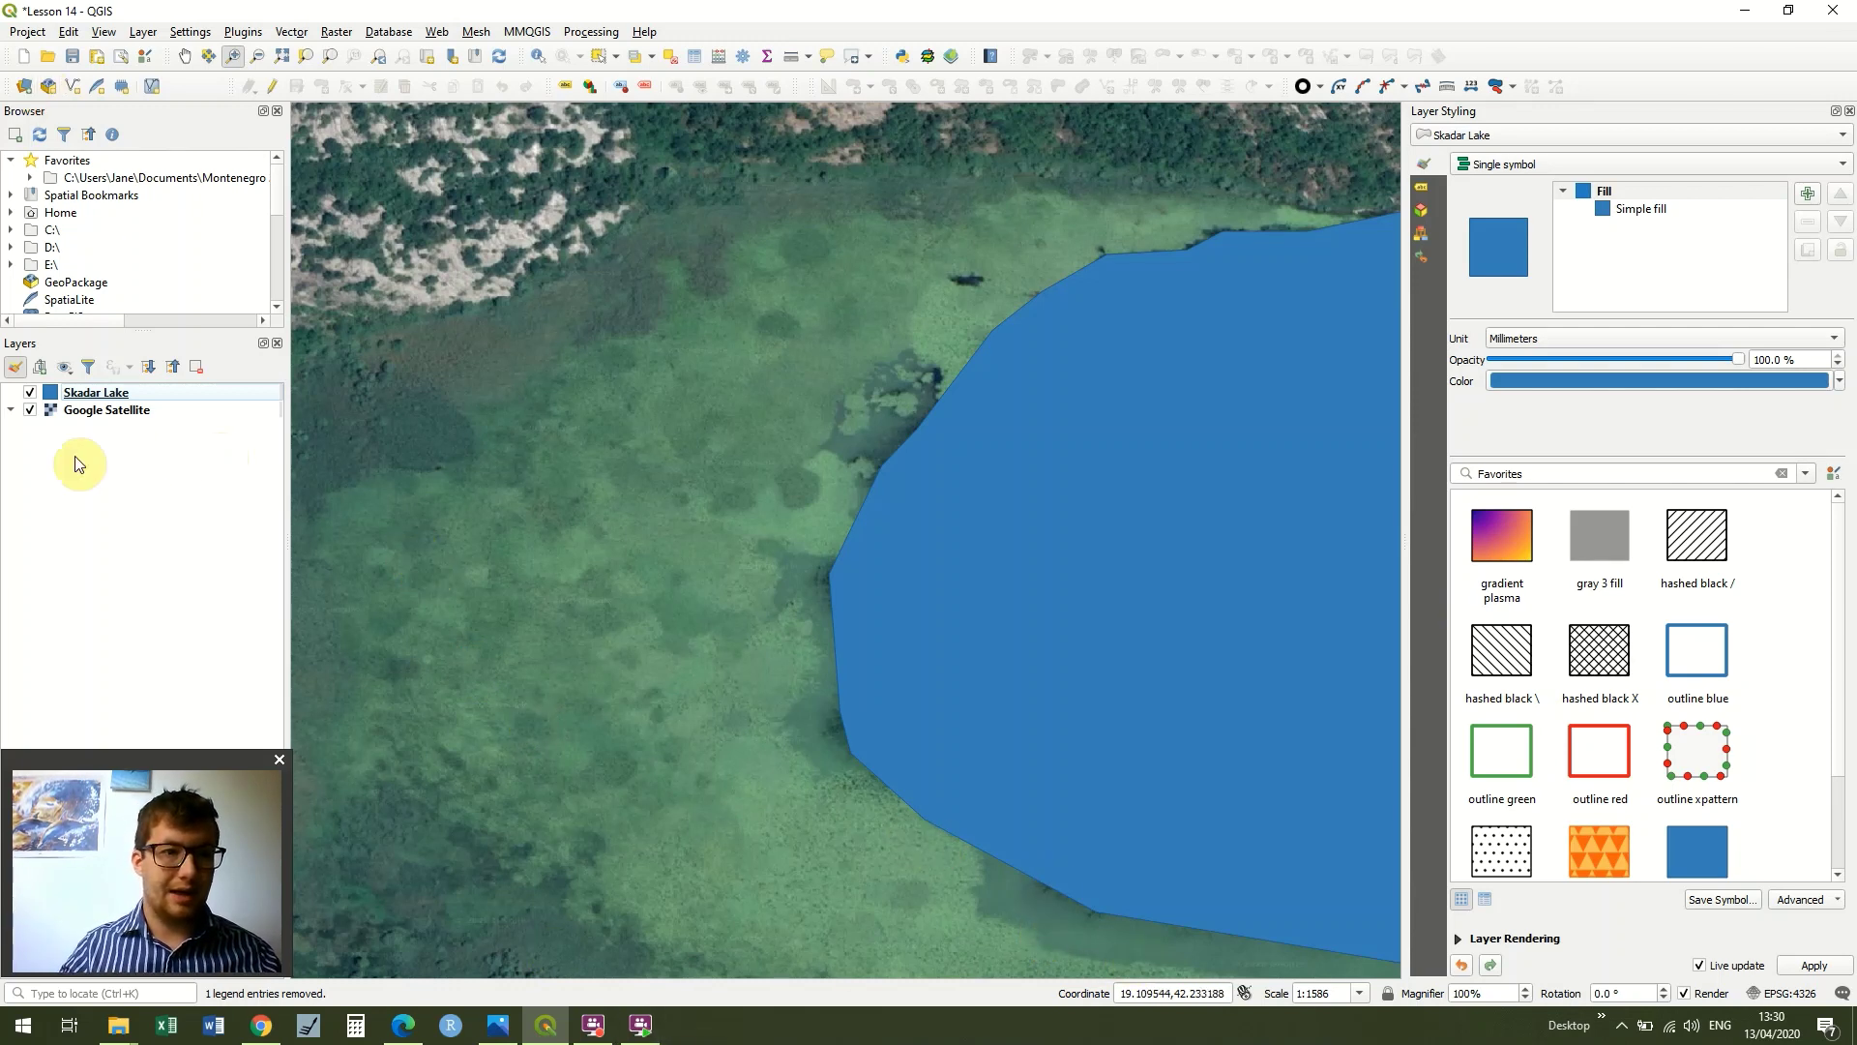
Step: Create a new Polygon shapefile layer saved as Wetlands.shp
click(144, 32)
mouse_move(290, 76)
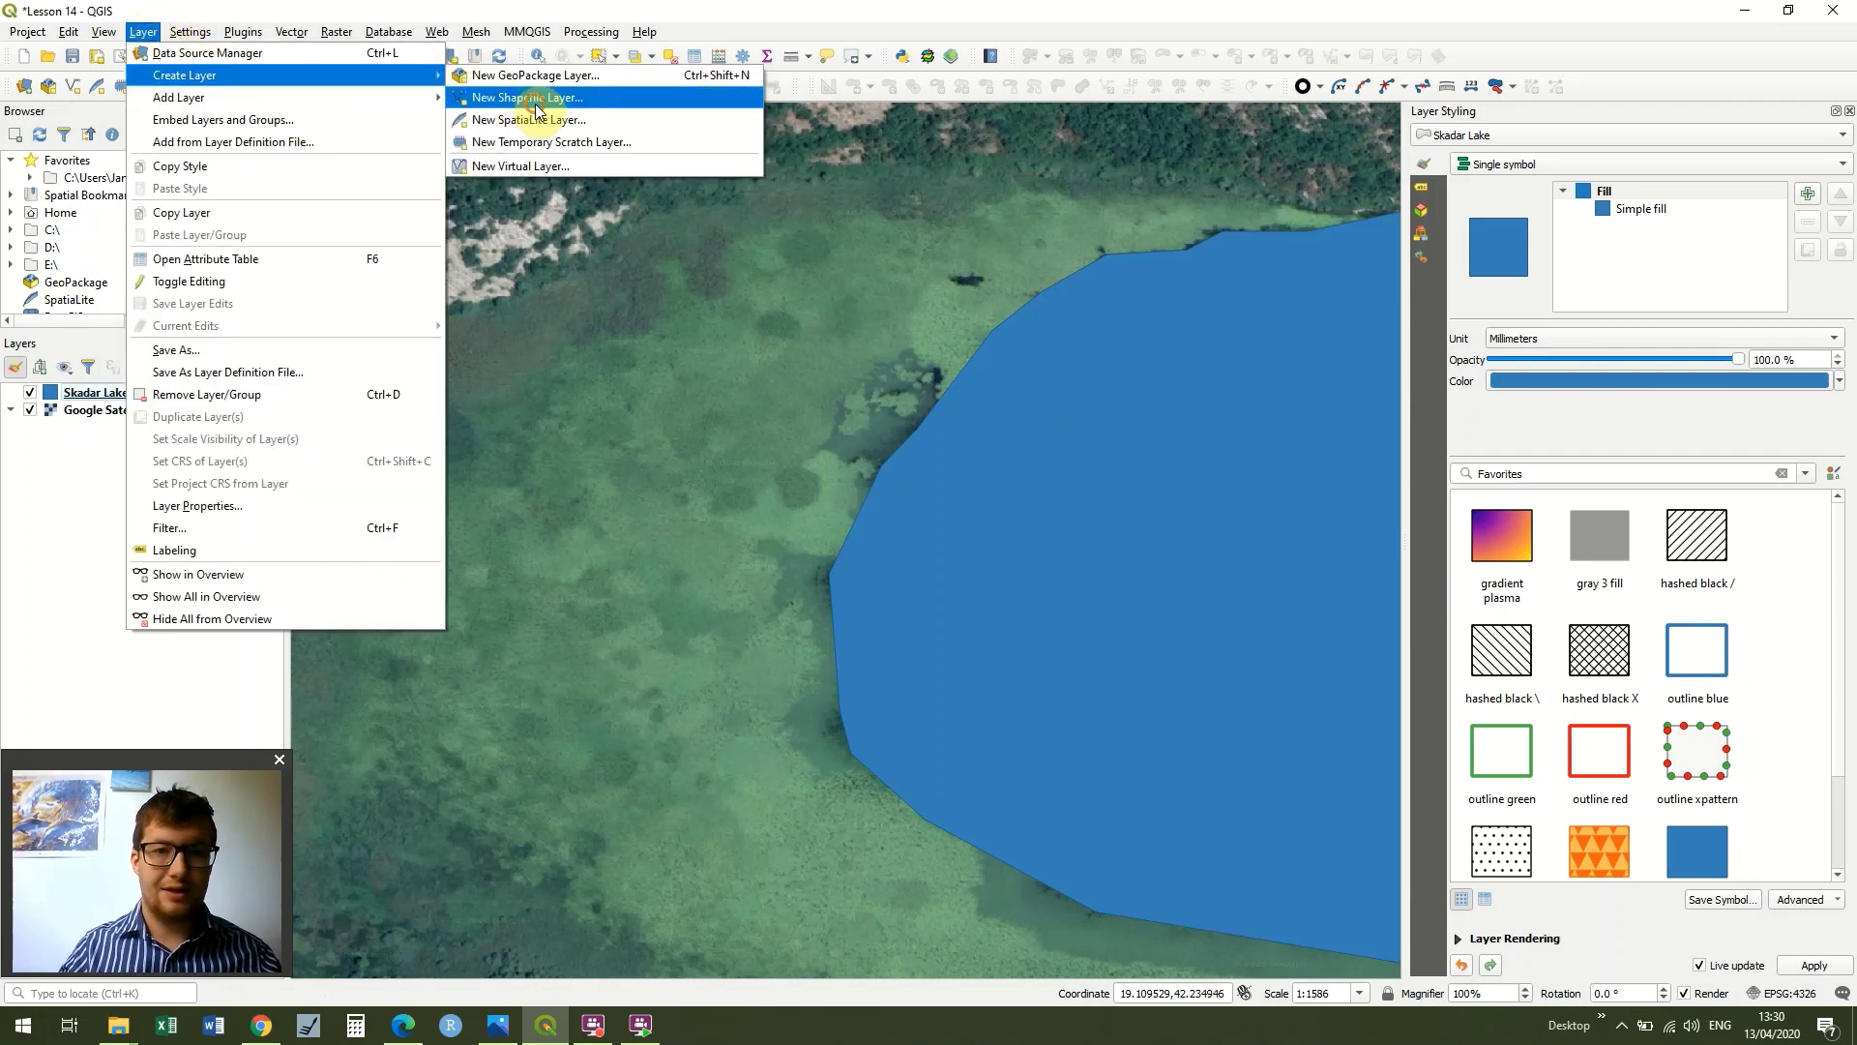
click(530, 98)
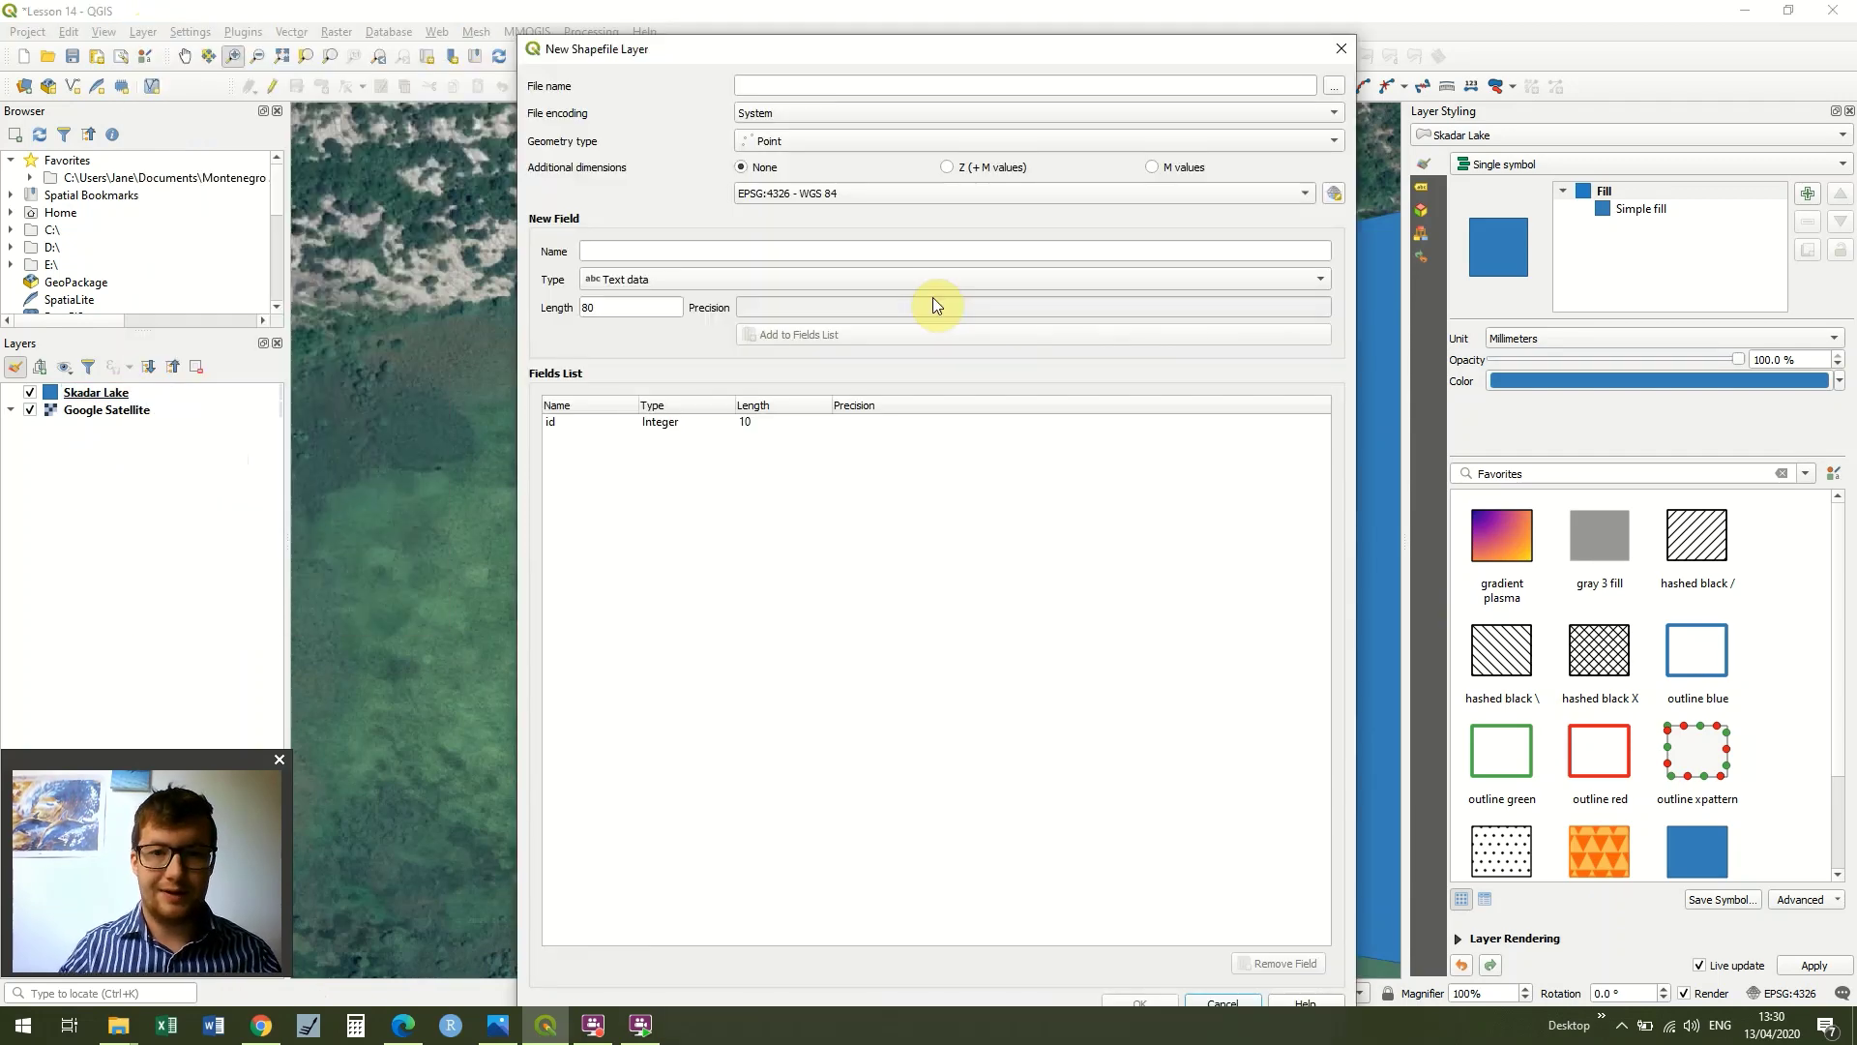
click(1339, 88)
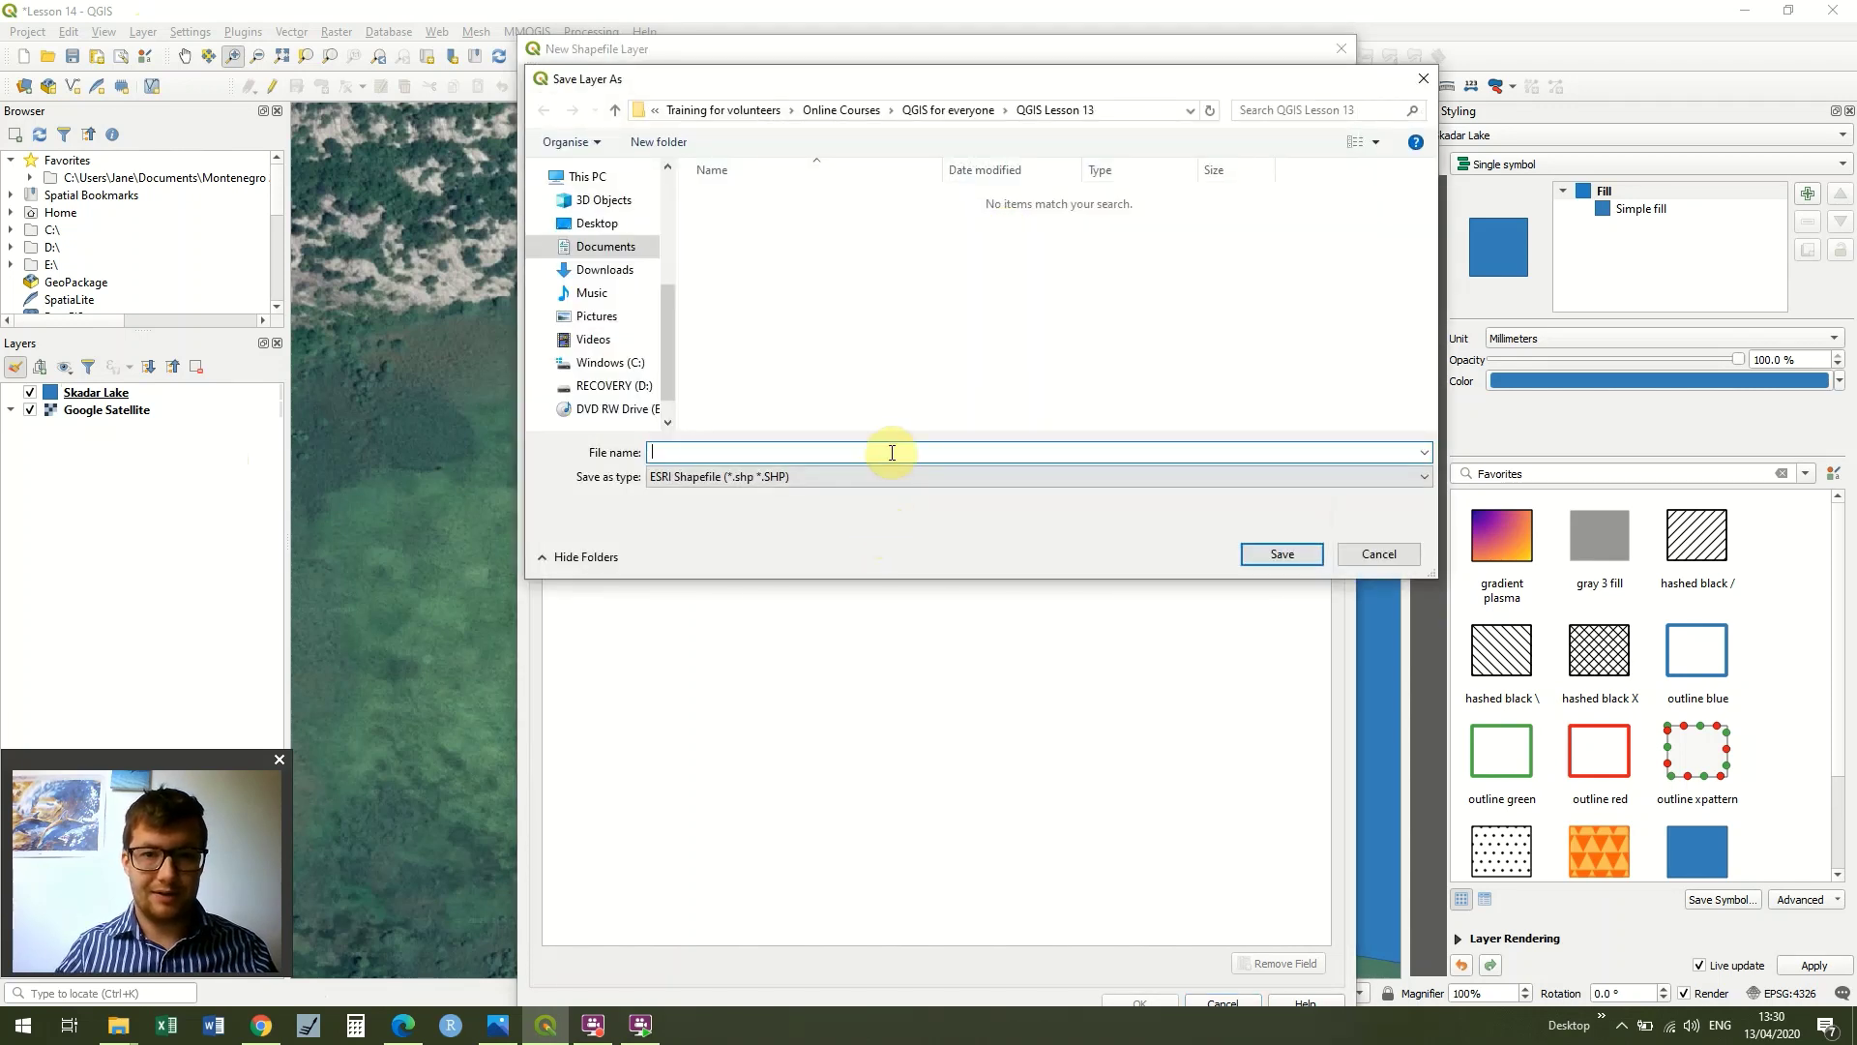
text(Wetlands)
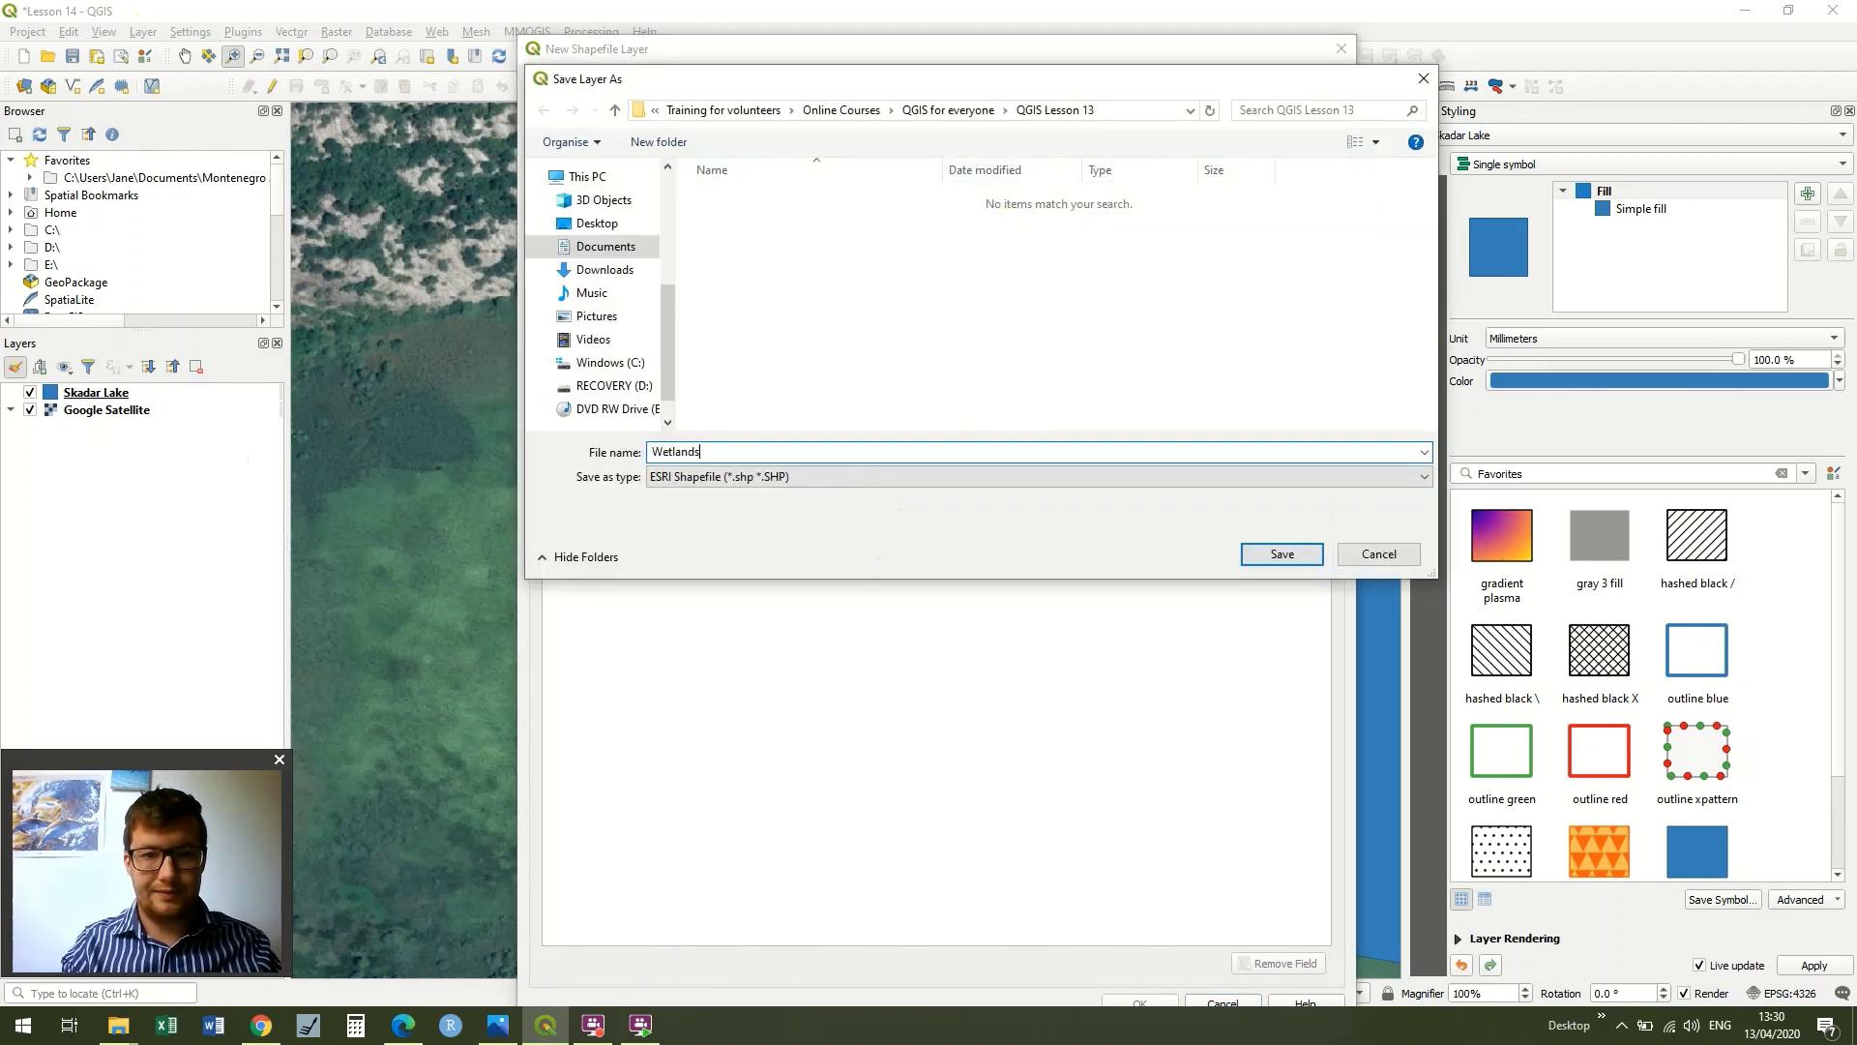
key(Return)
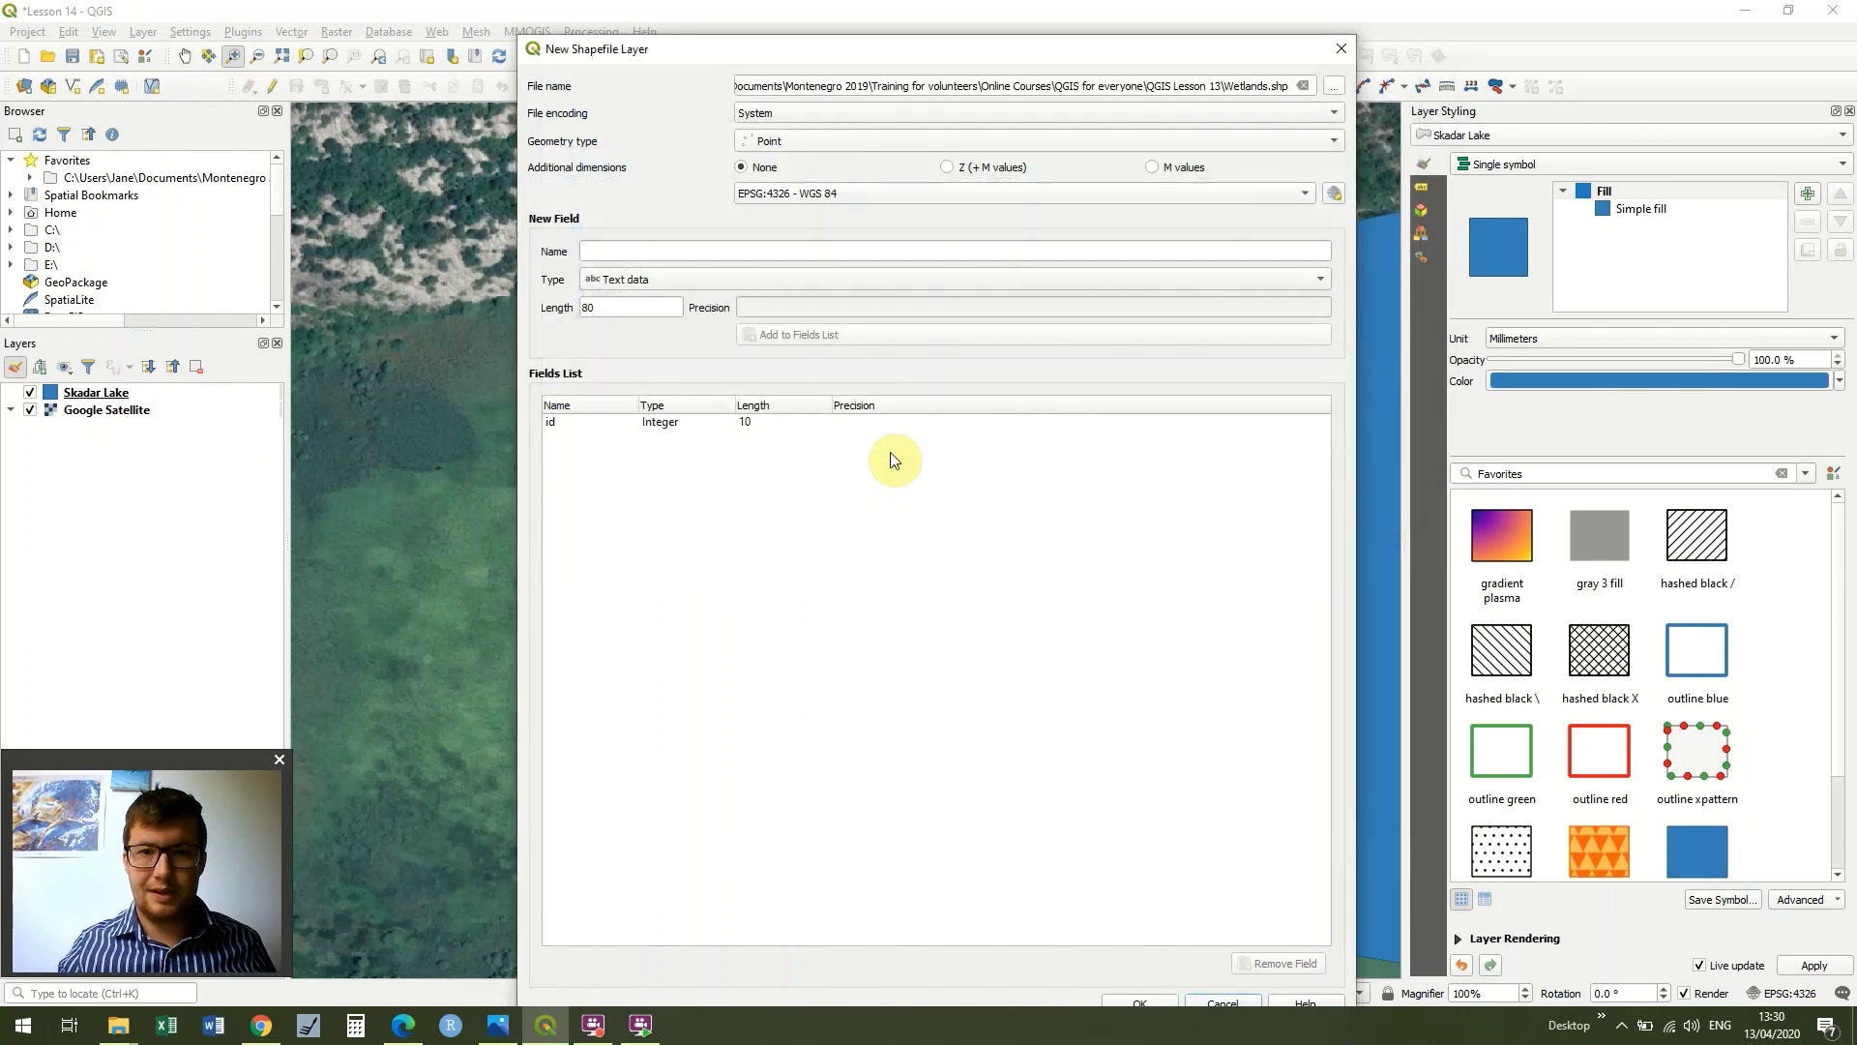
click(1333, 142)
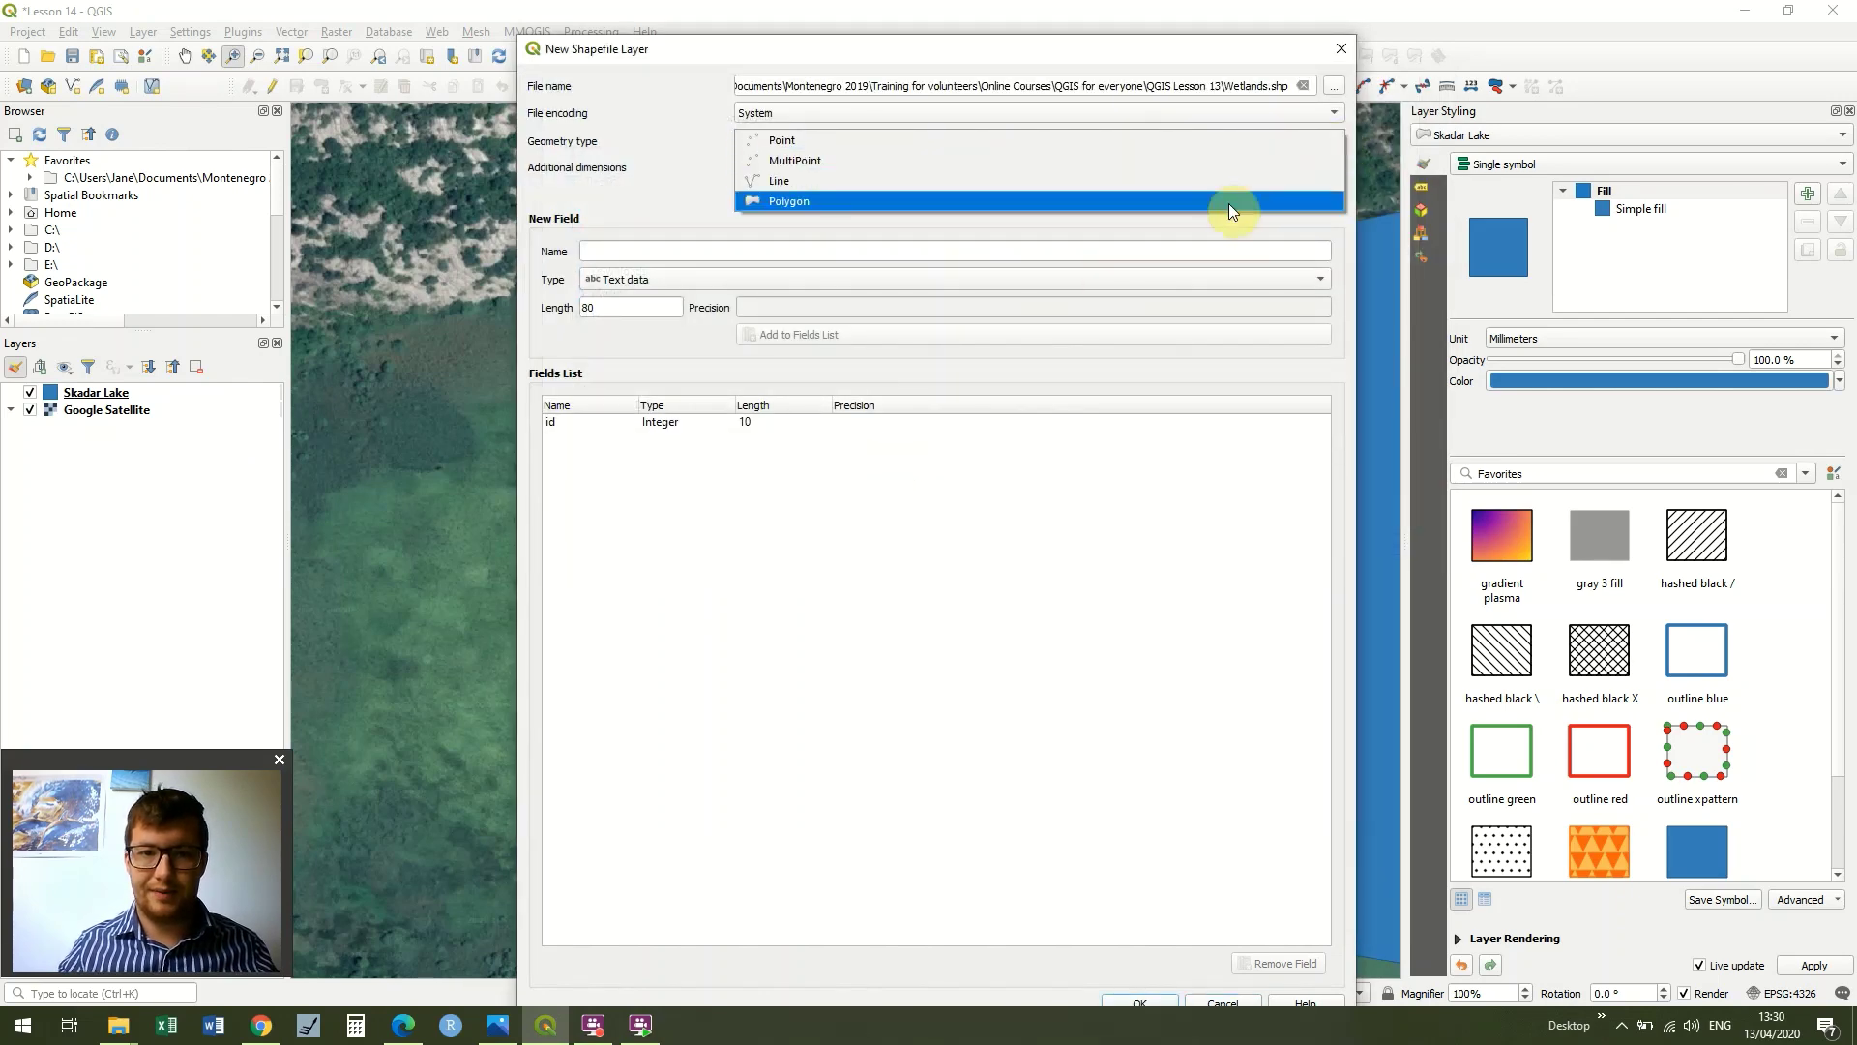
click(1228, 203)
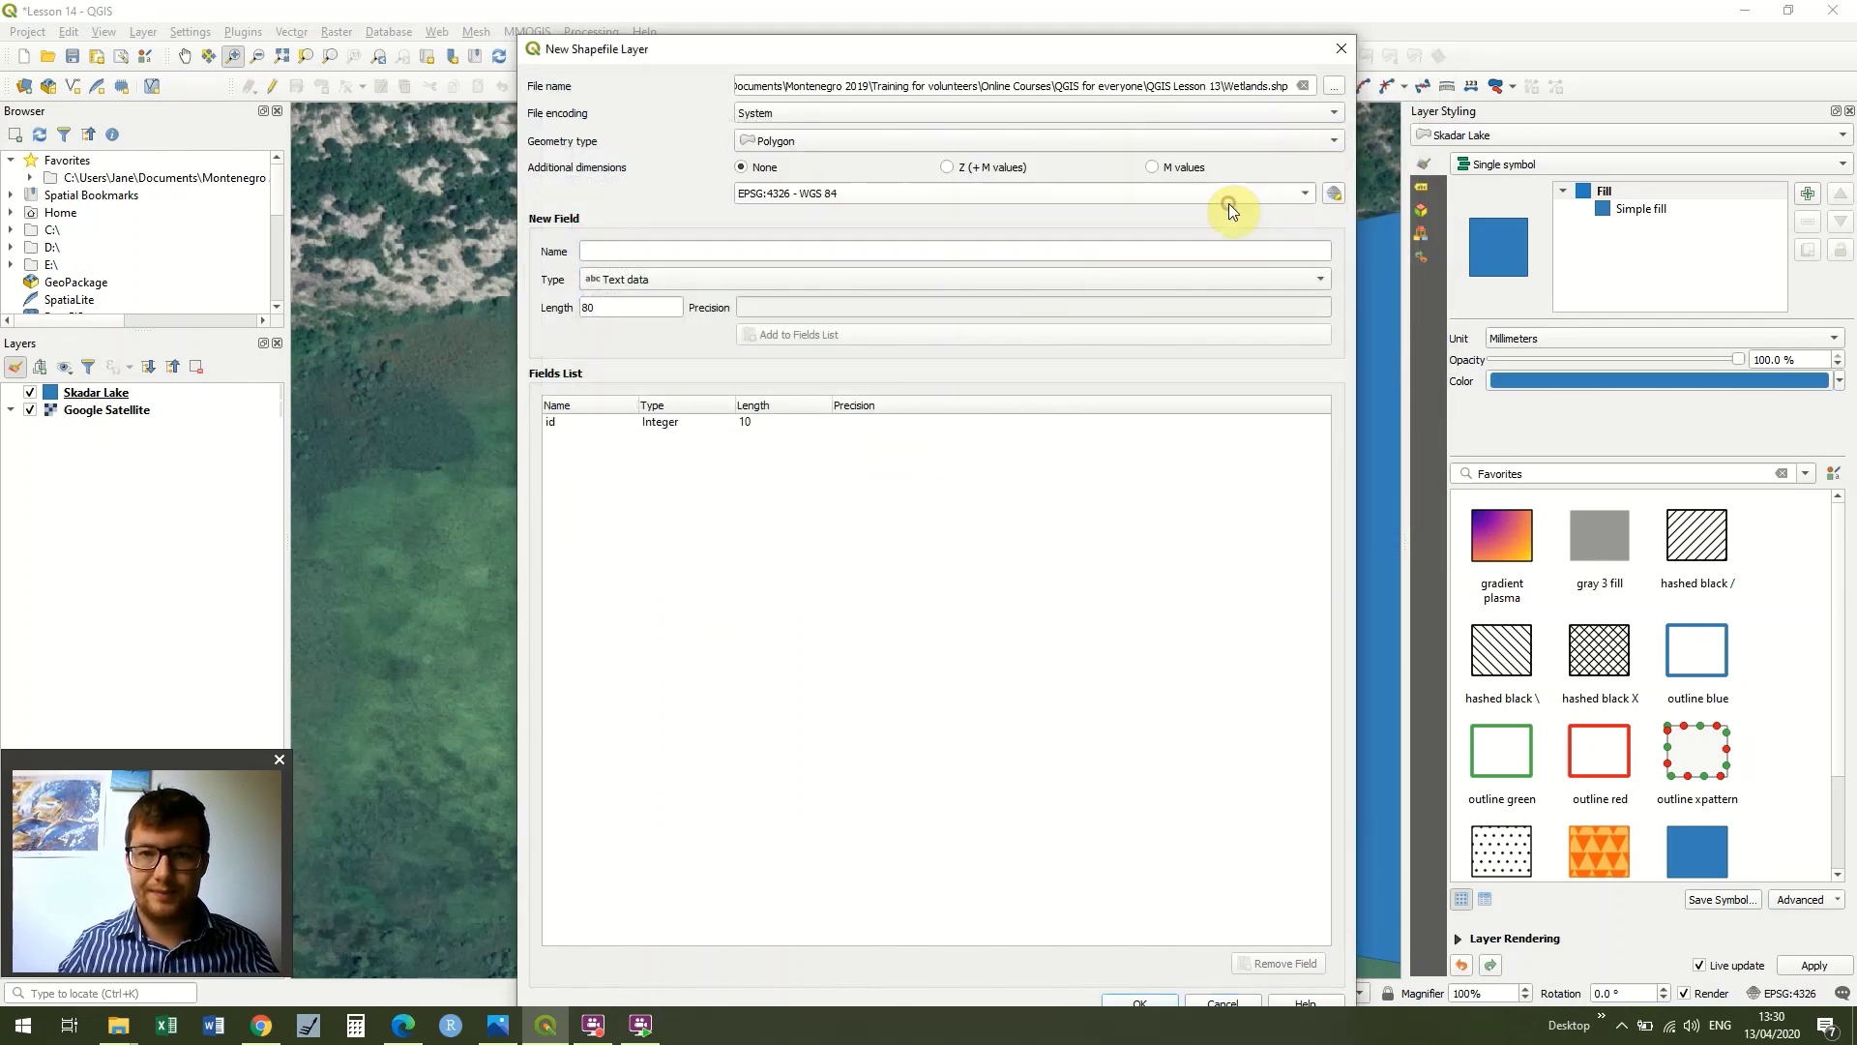
click(1139, 1000)
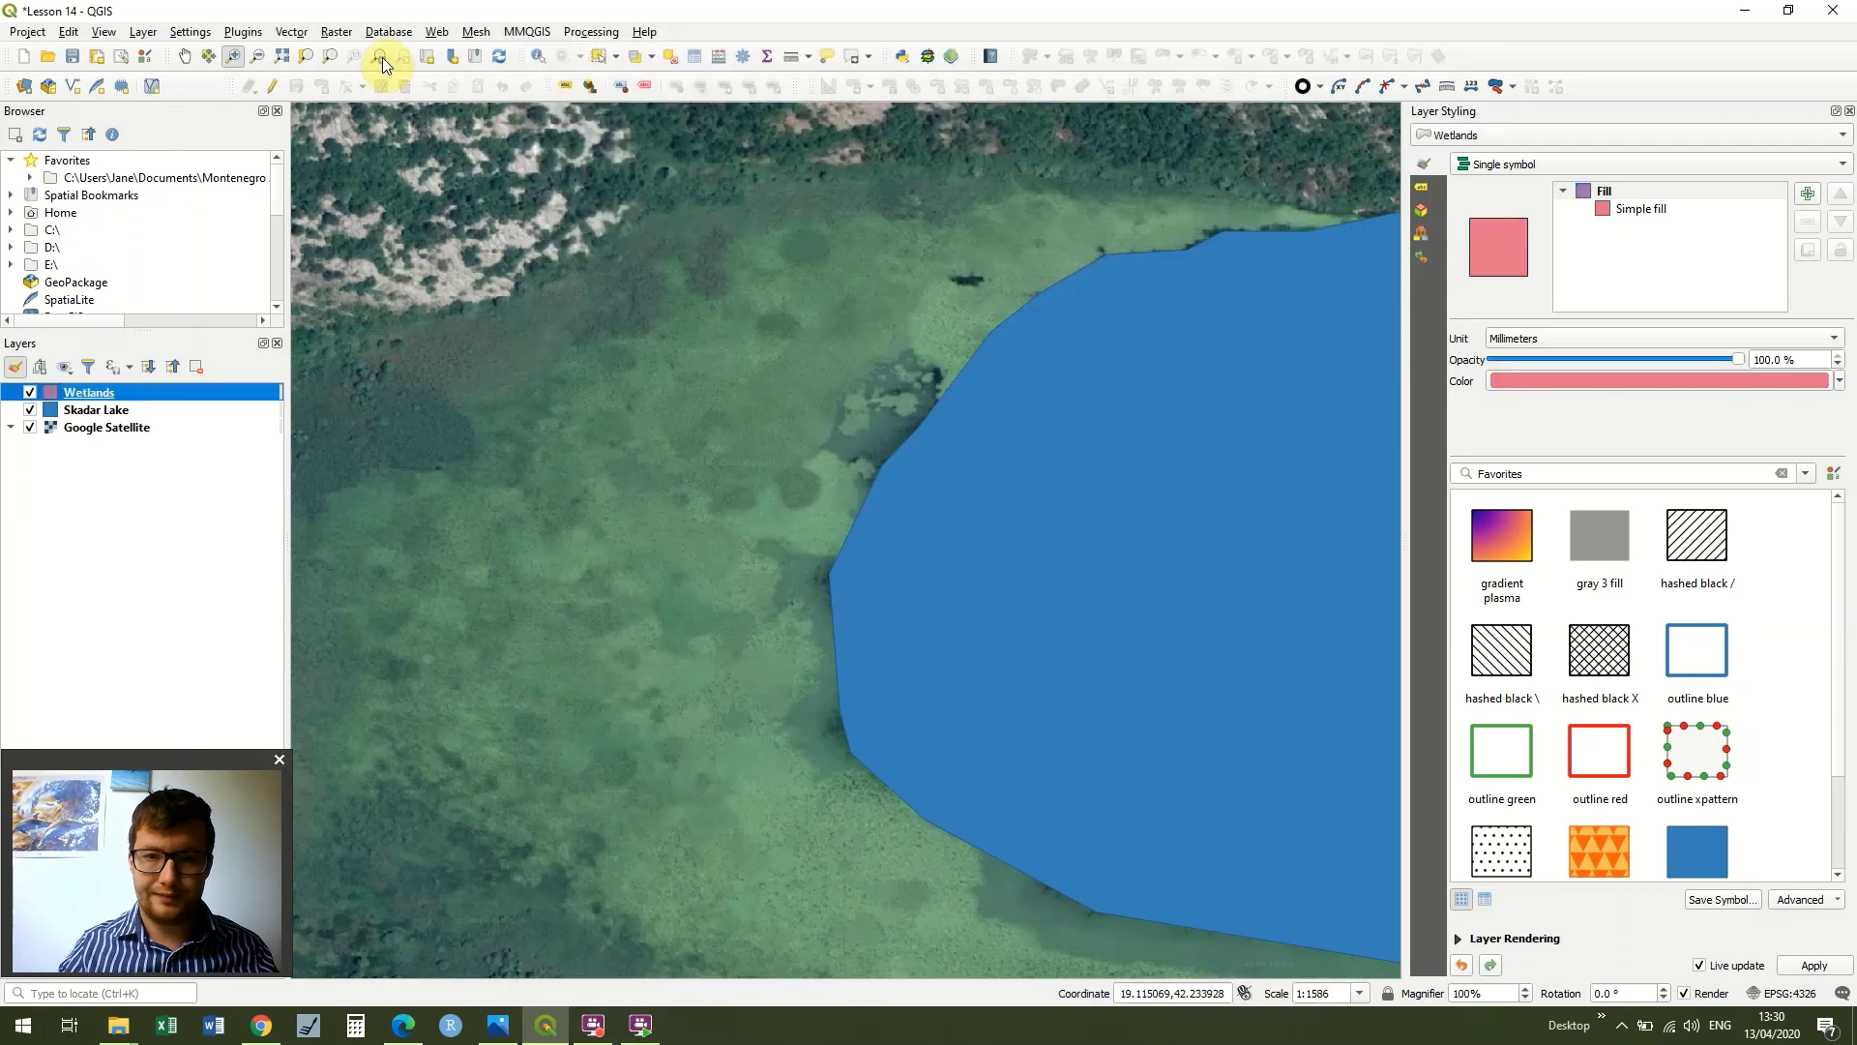
Step: Put Wetlands into editing with Add Polygon Feature, and review the project snapping options
click(273, 87)
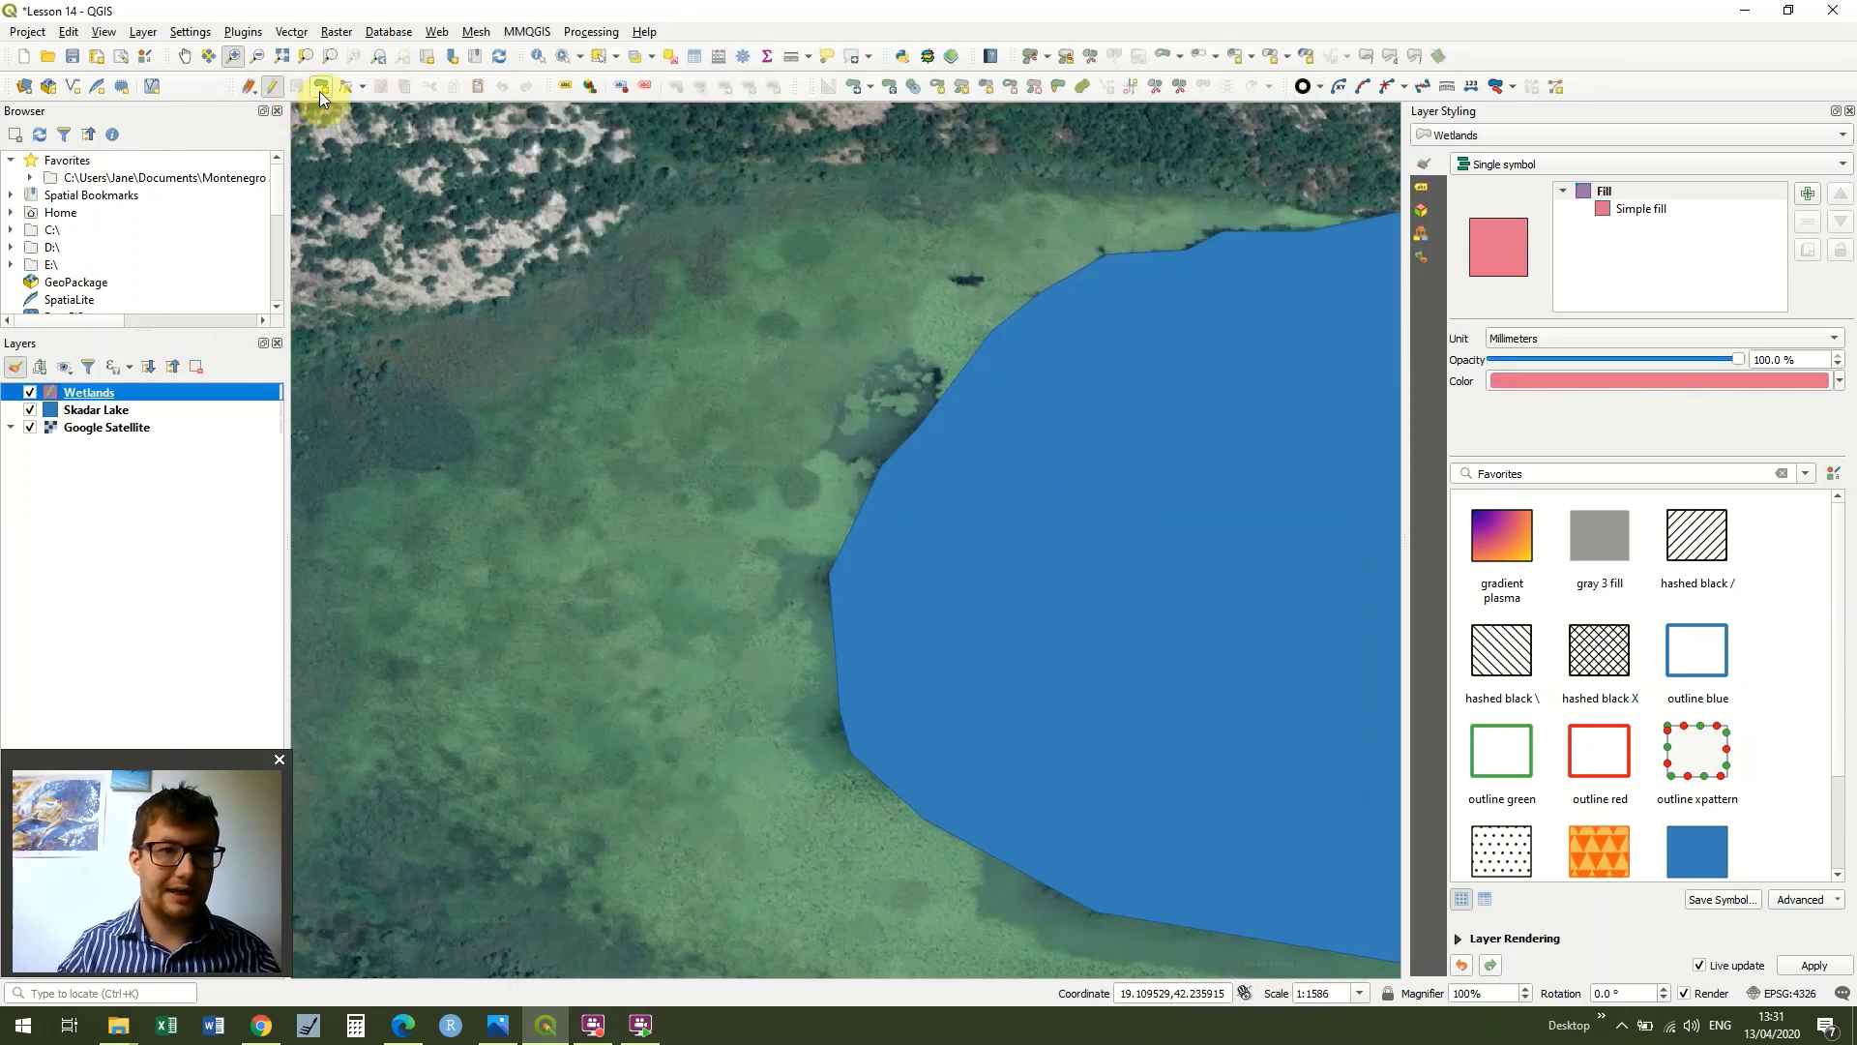
click(321, 90)
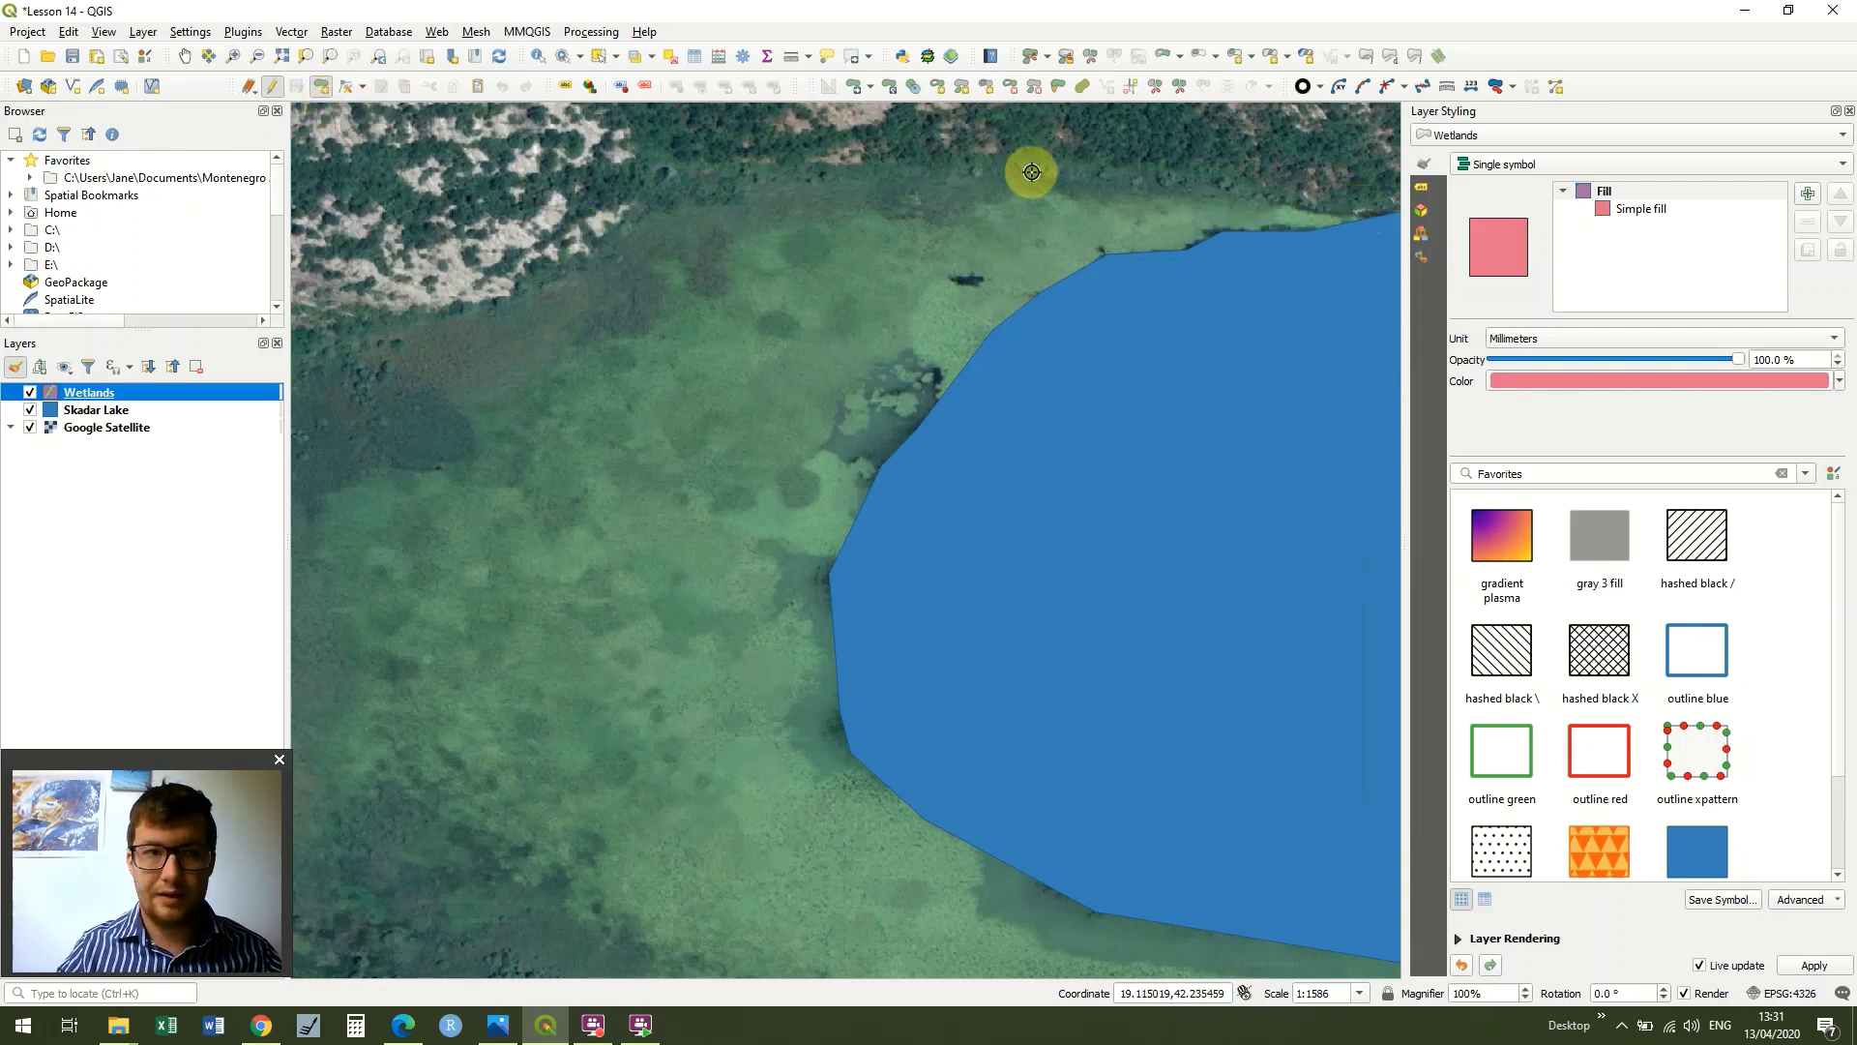
click(21, 32)
click(139, 303)
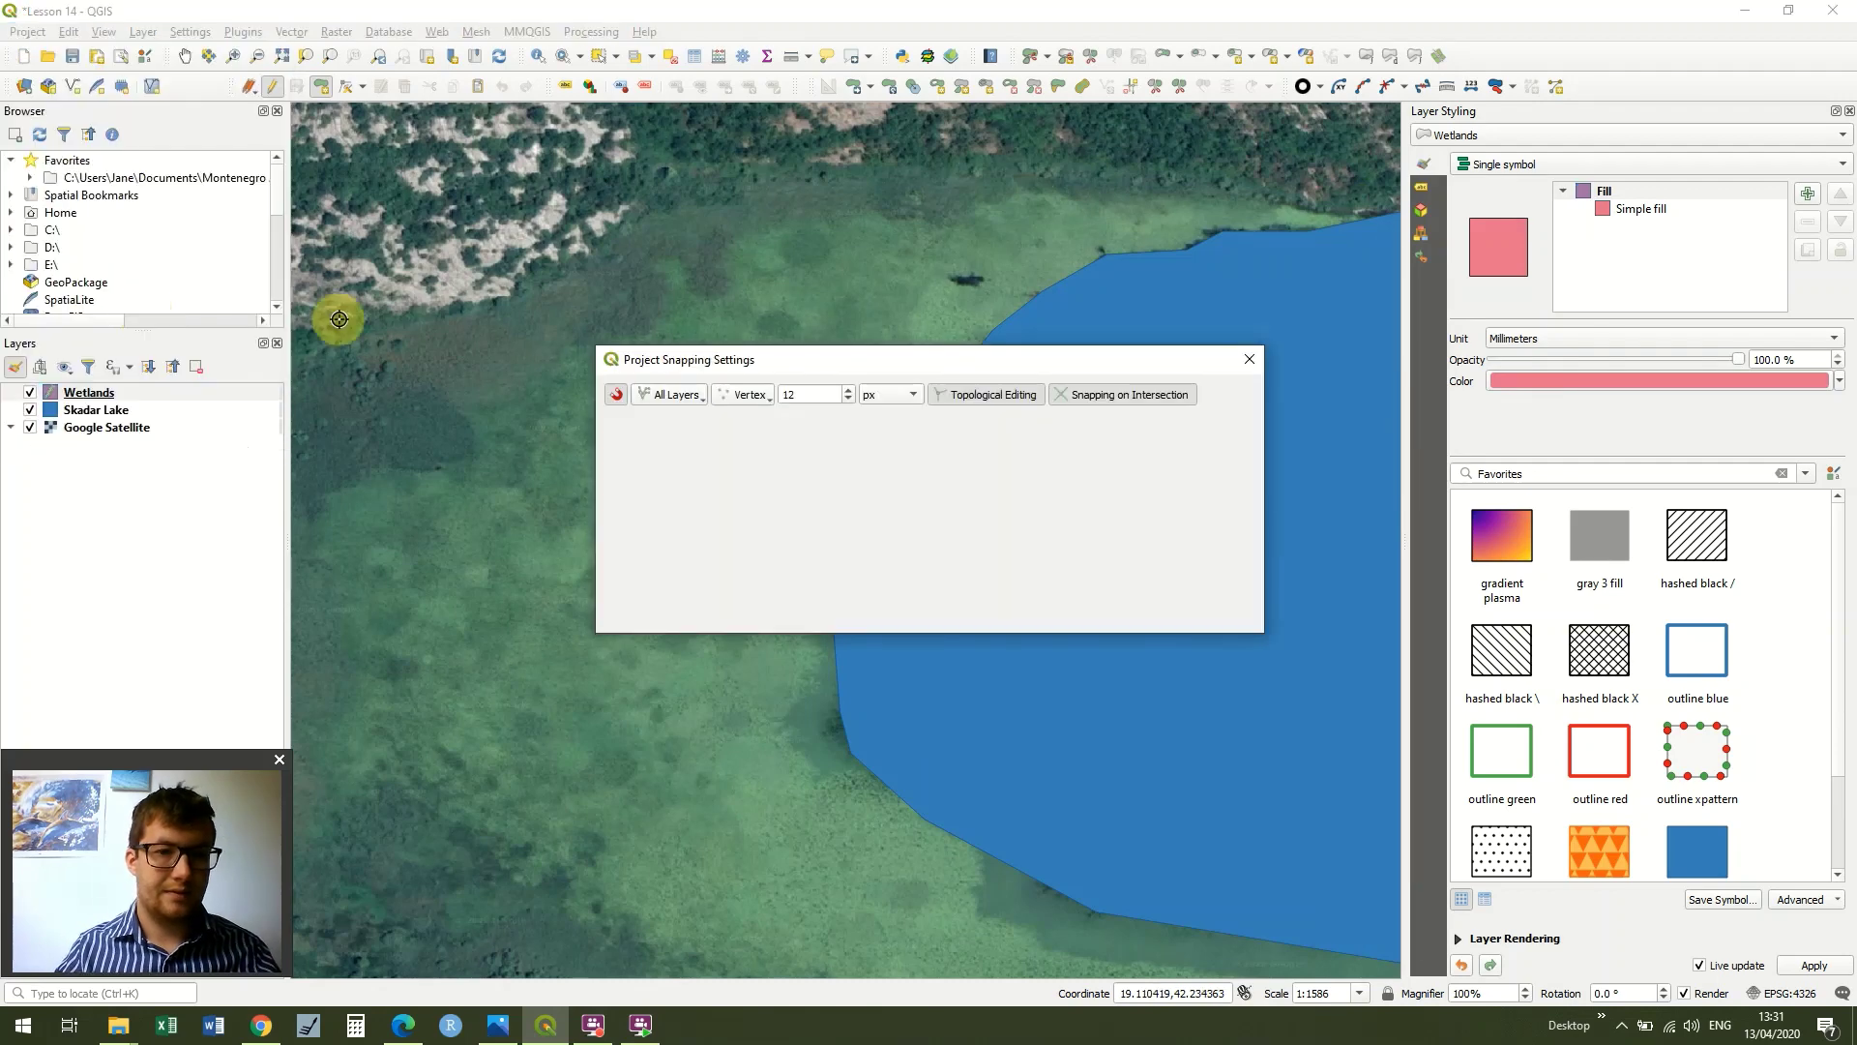
click(1249, 359)
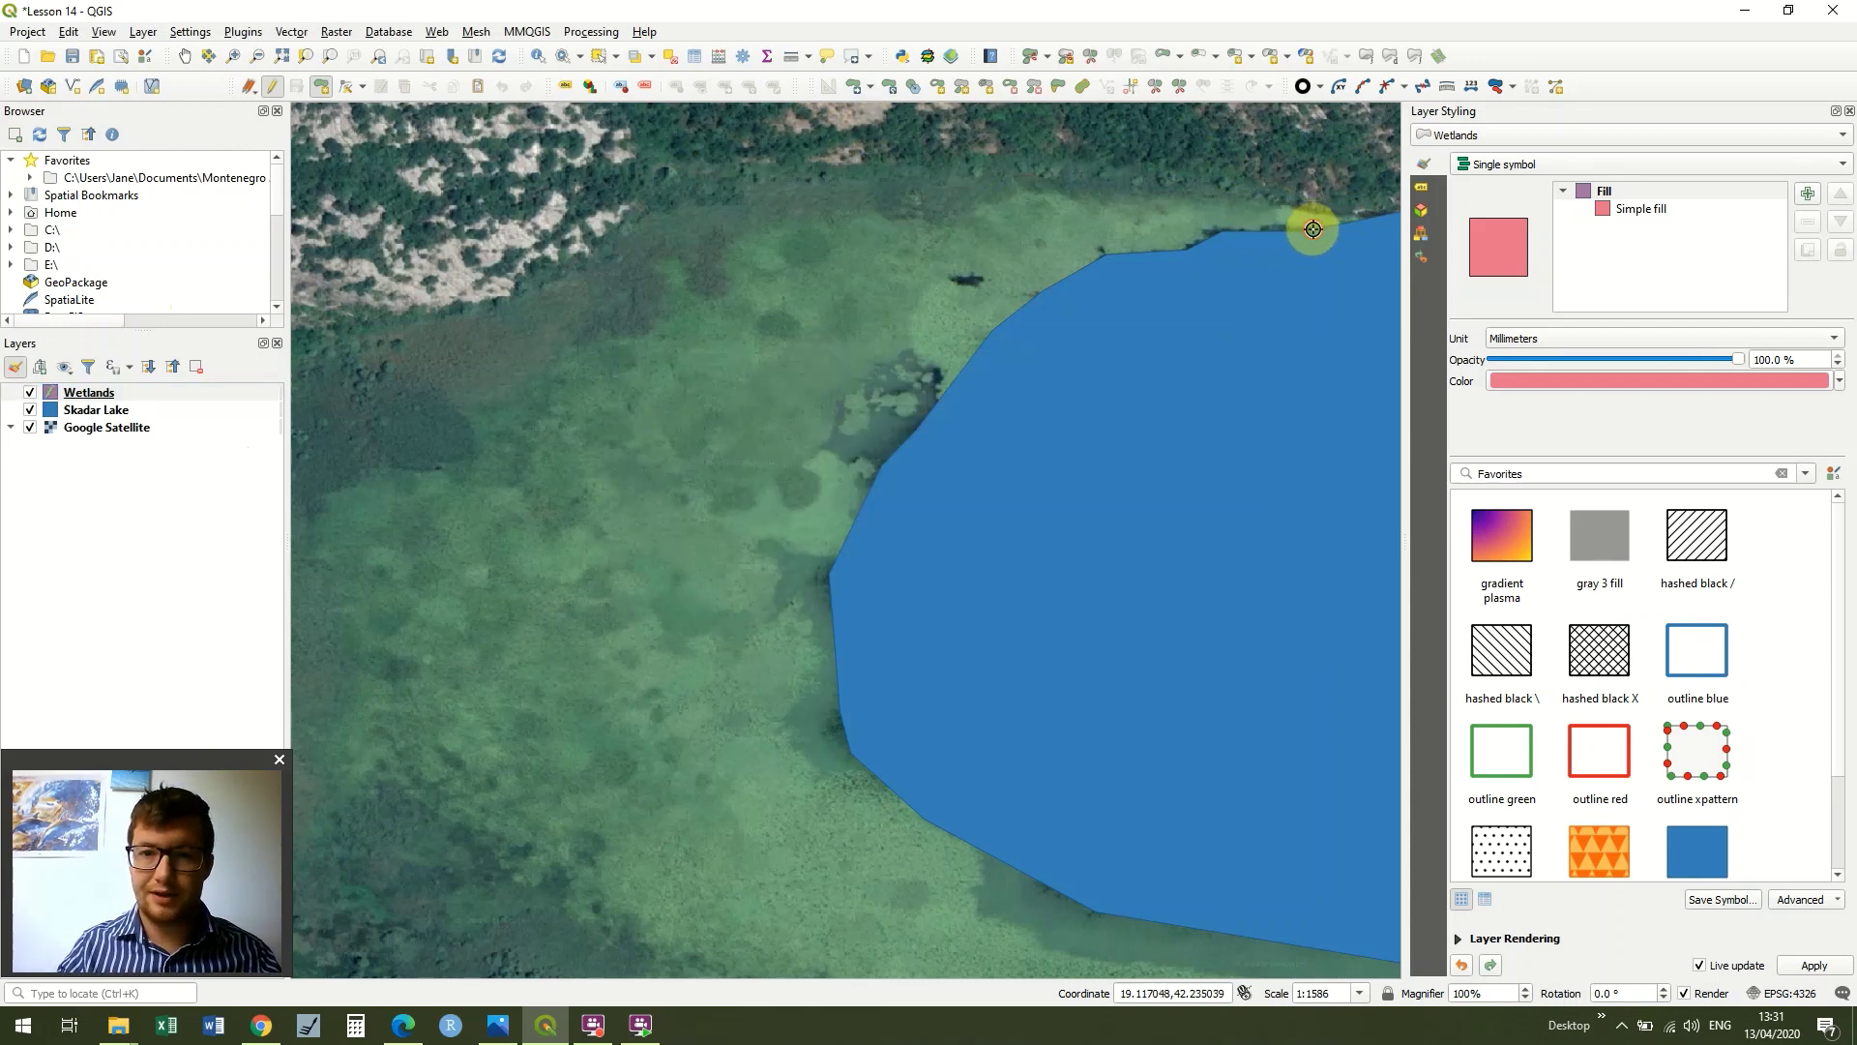
Step: Trace vertices snapped down the lake's western shoreline from its top edge southward
click(1222, 224)
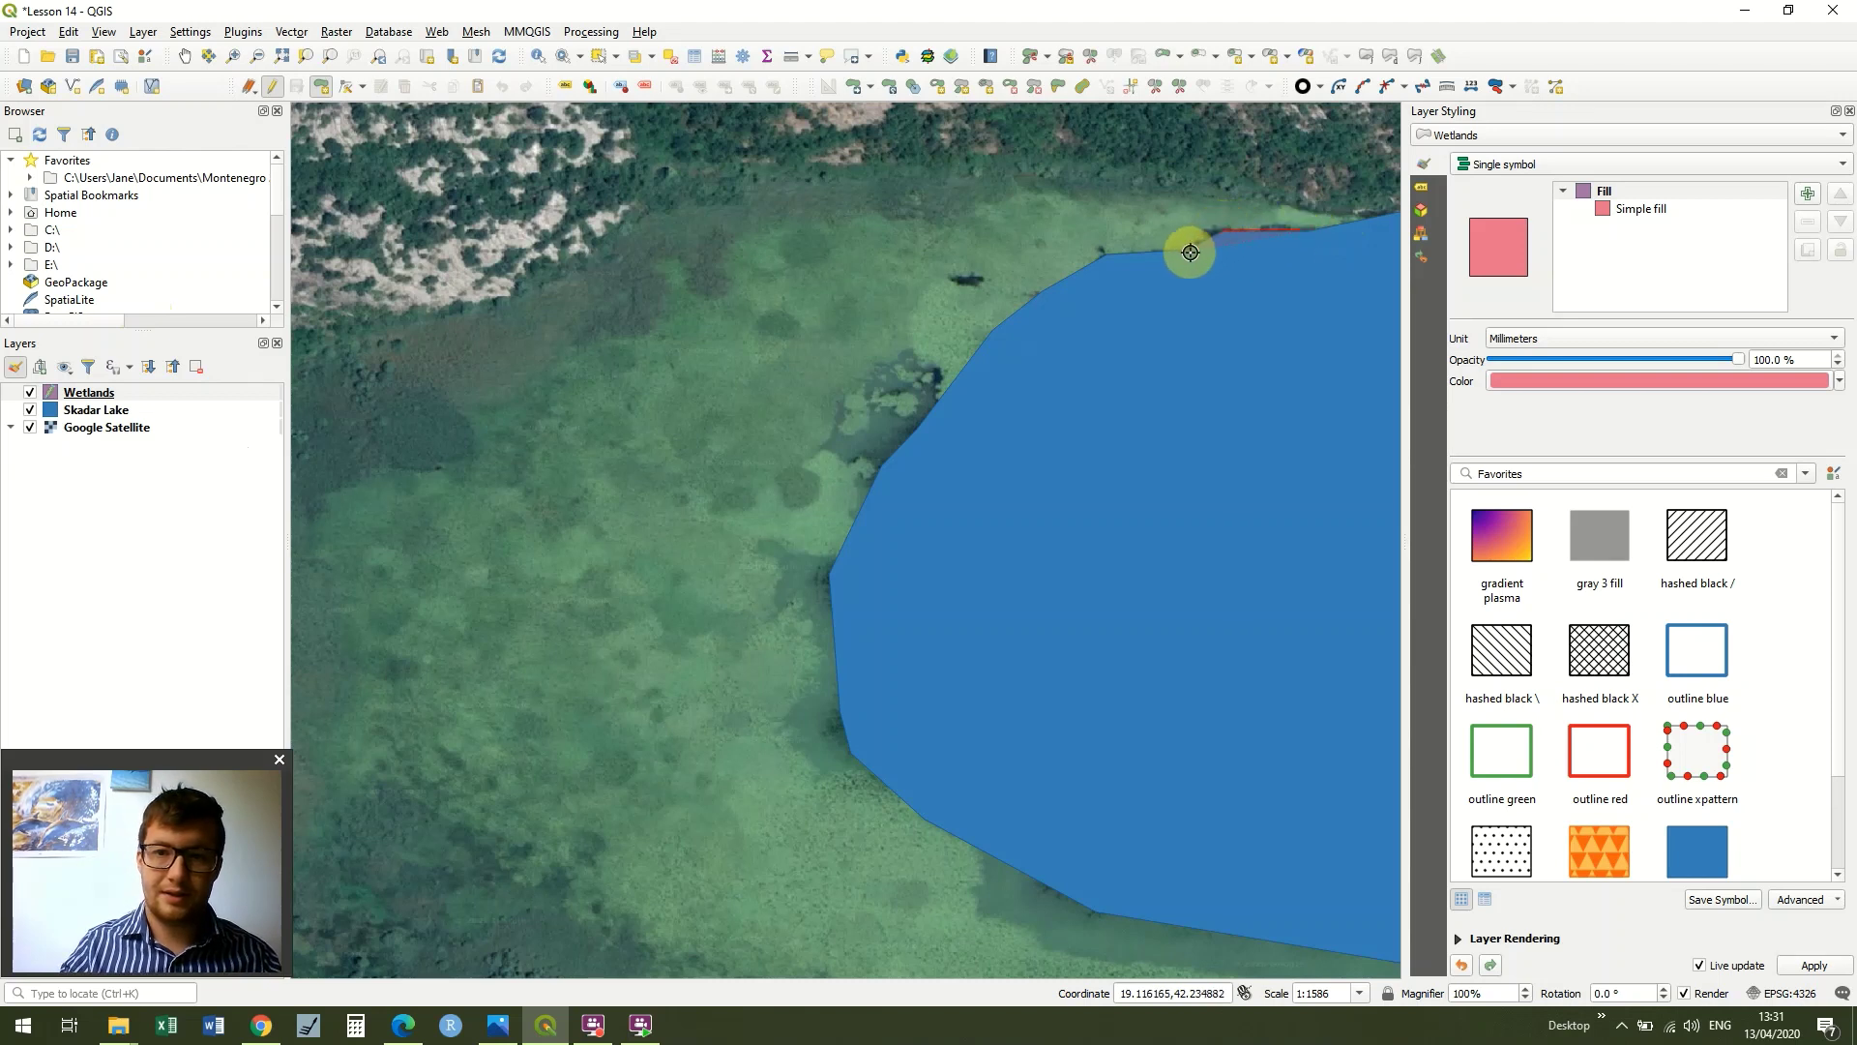
click(1196, 242)
click(1102, 254)
click(1036, 295)
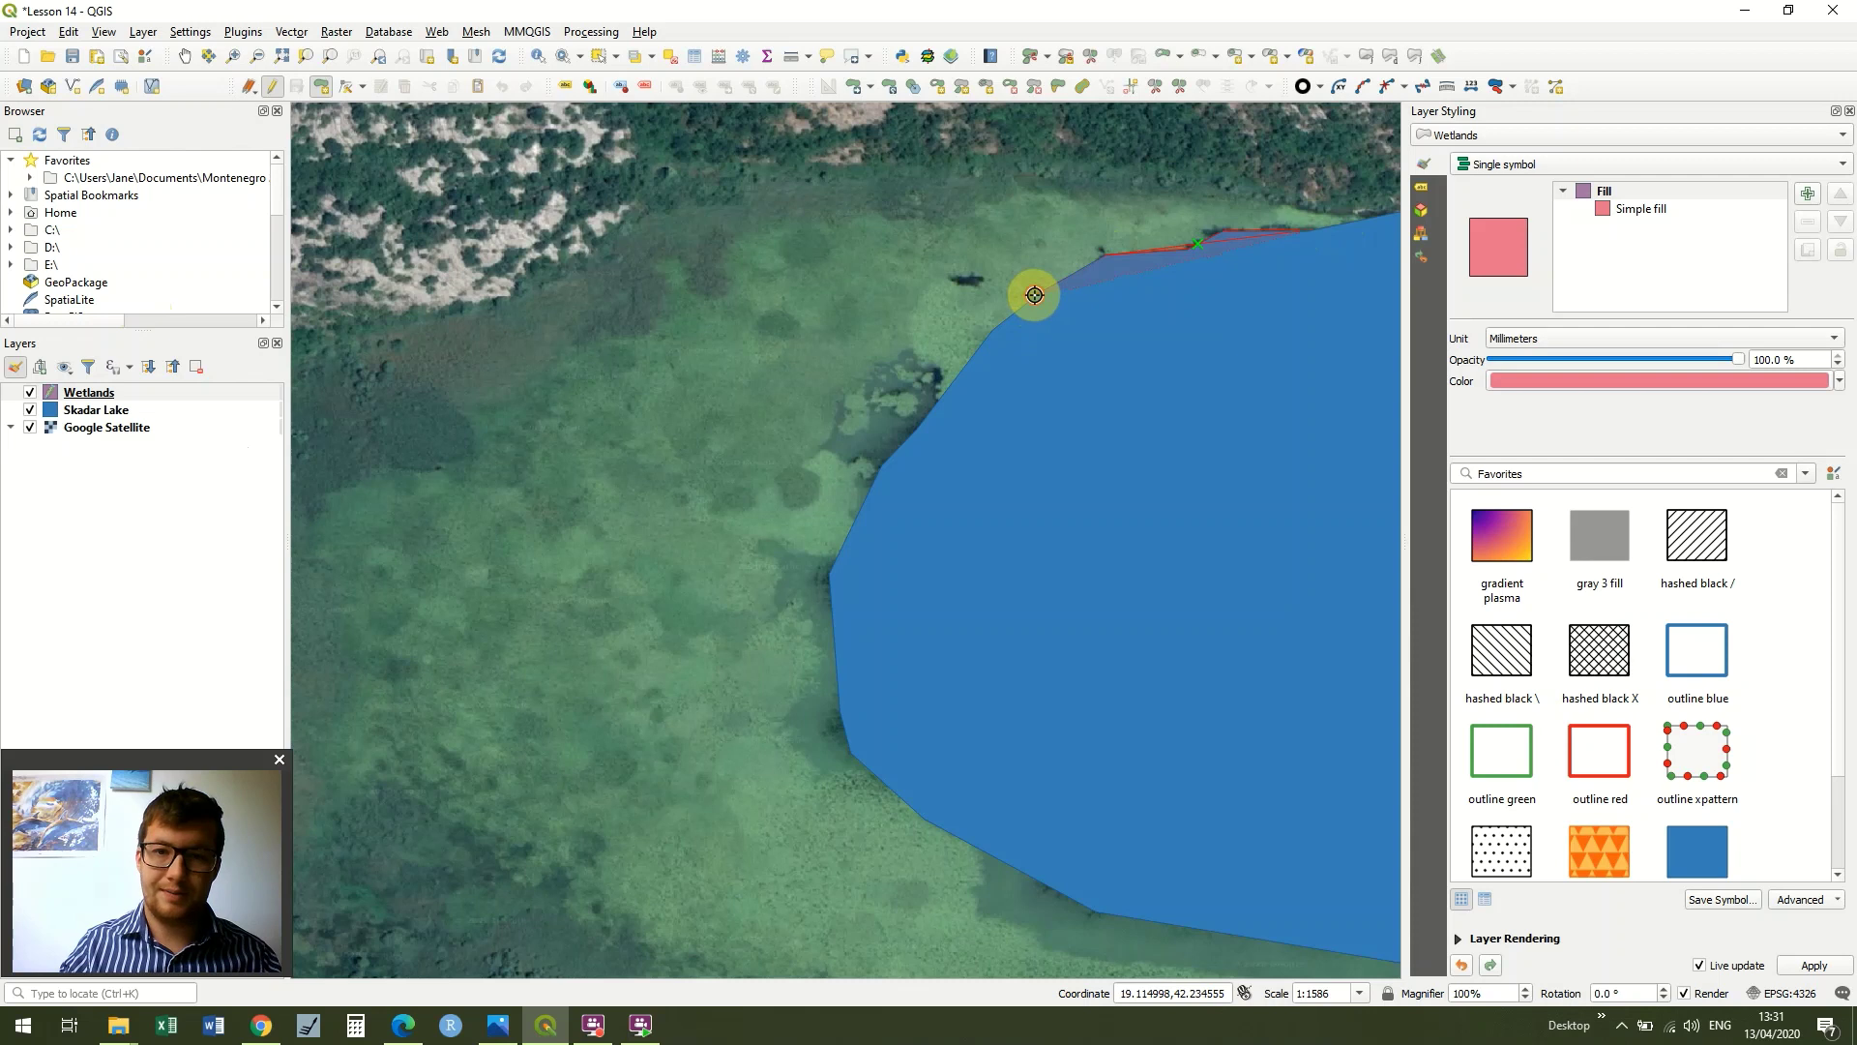
click(994, 331)
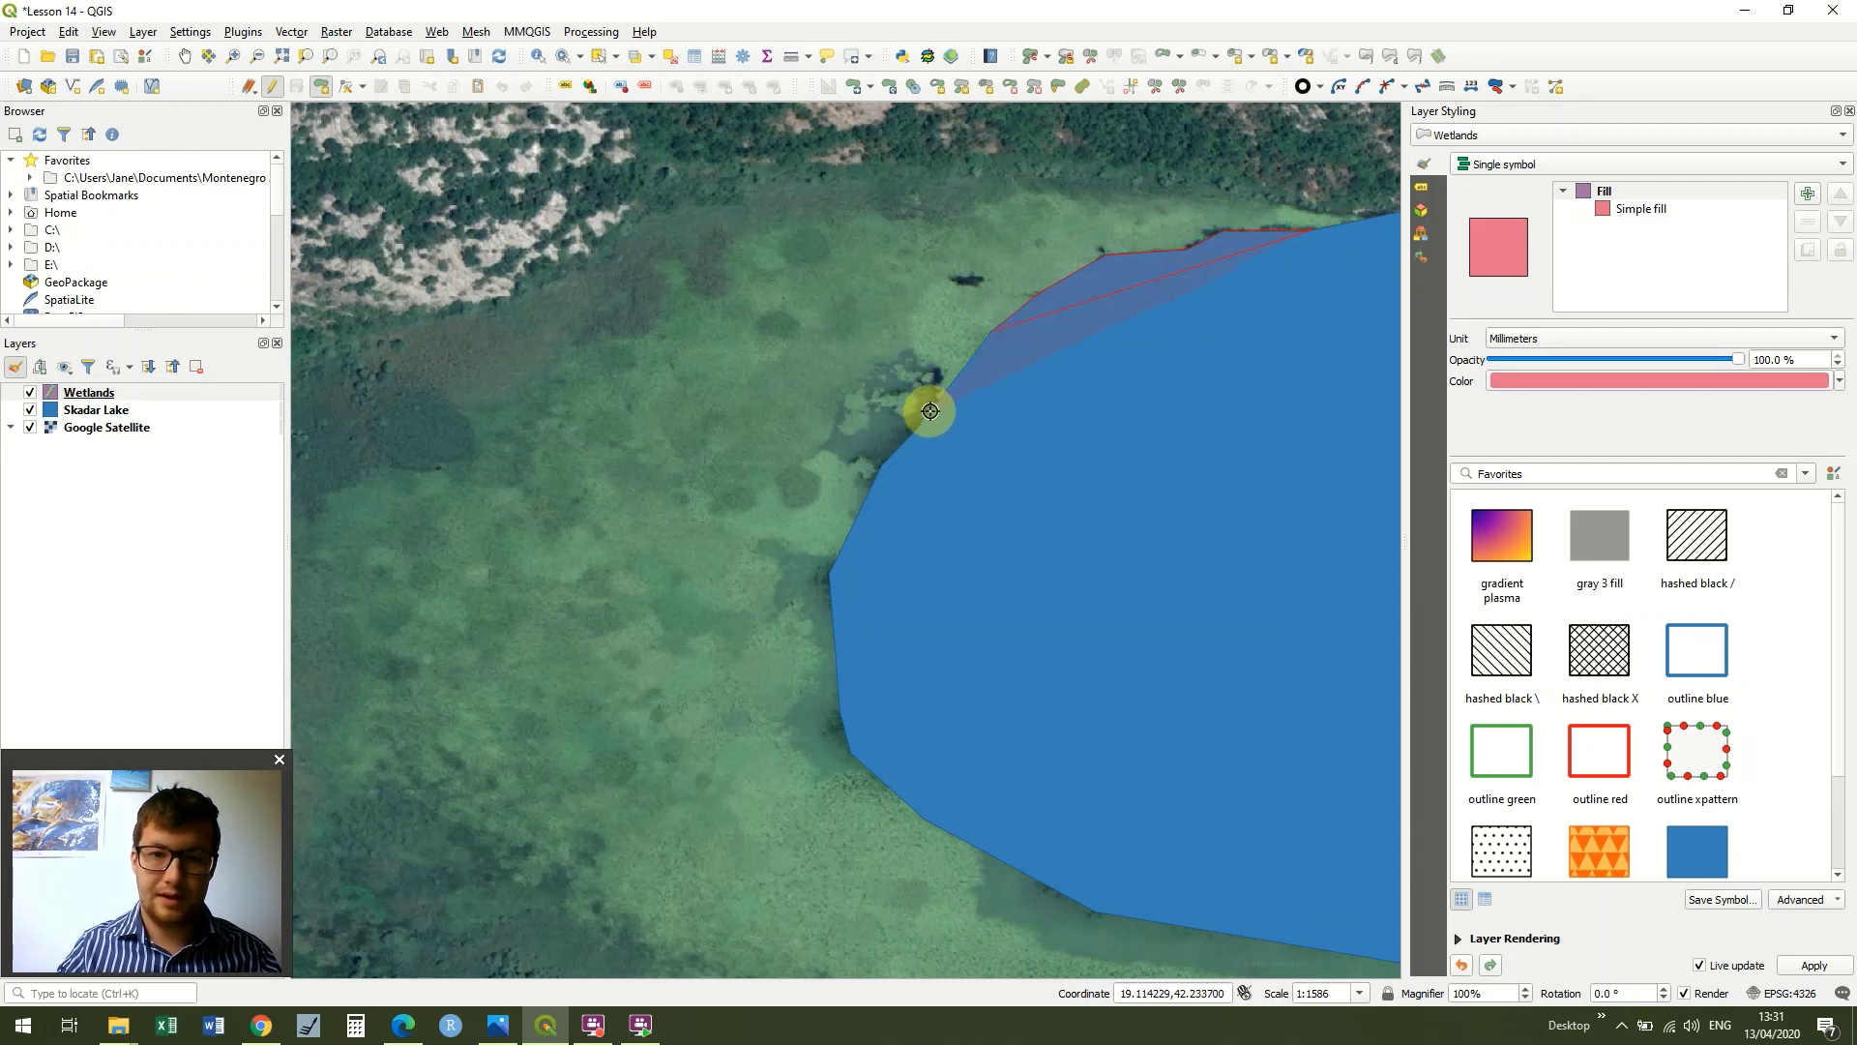
click(880, 463)
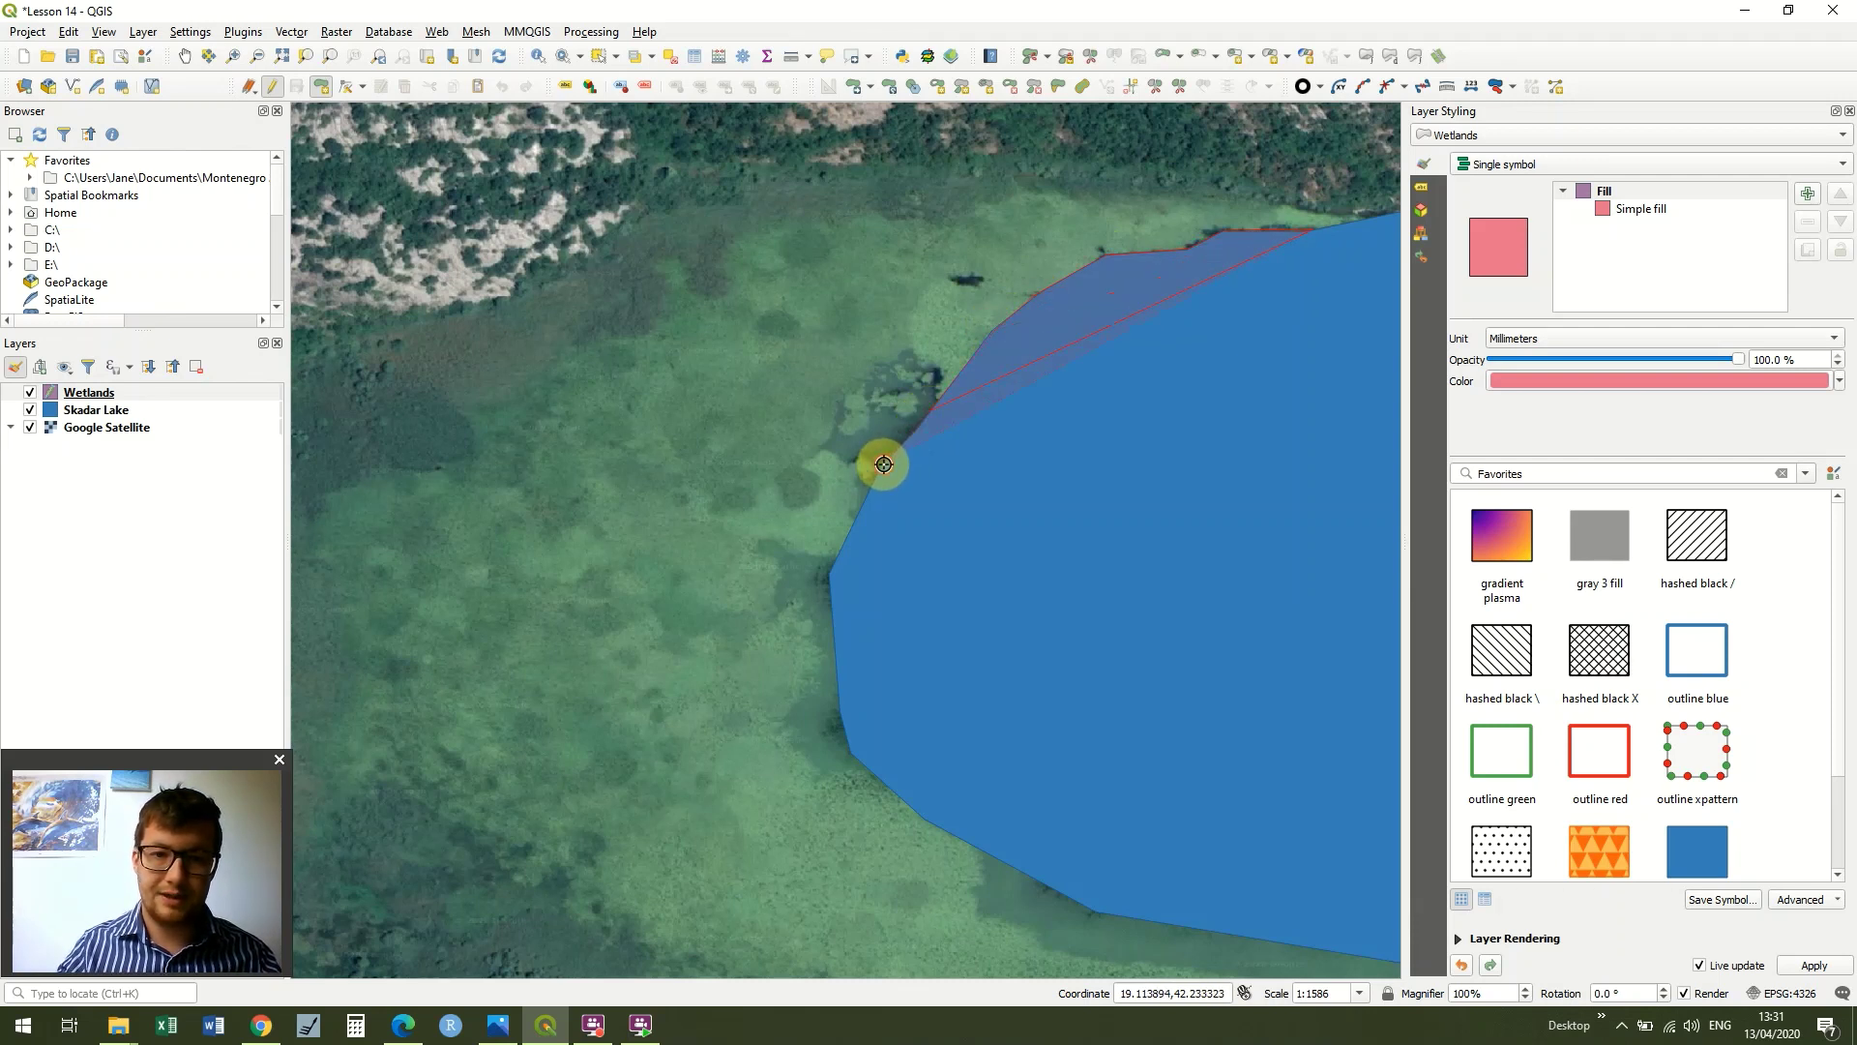
click(830, 559)
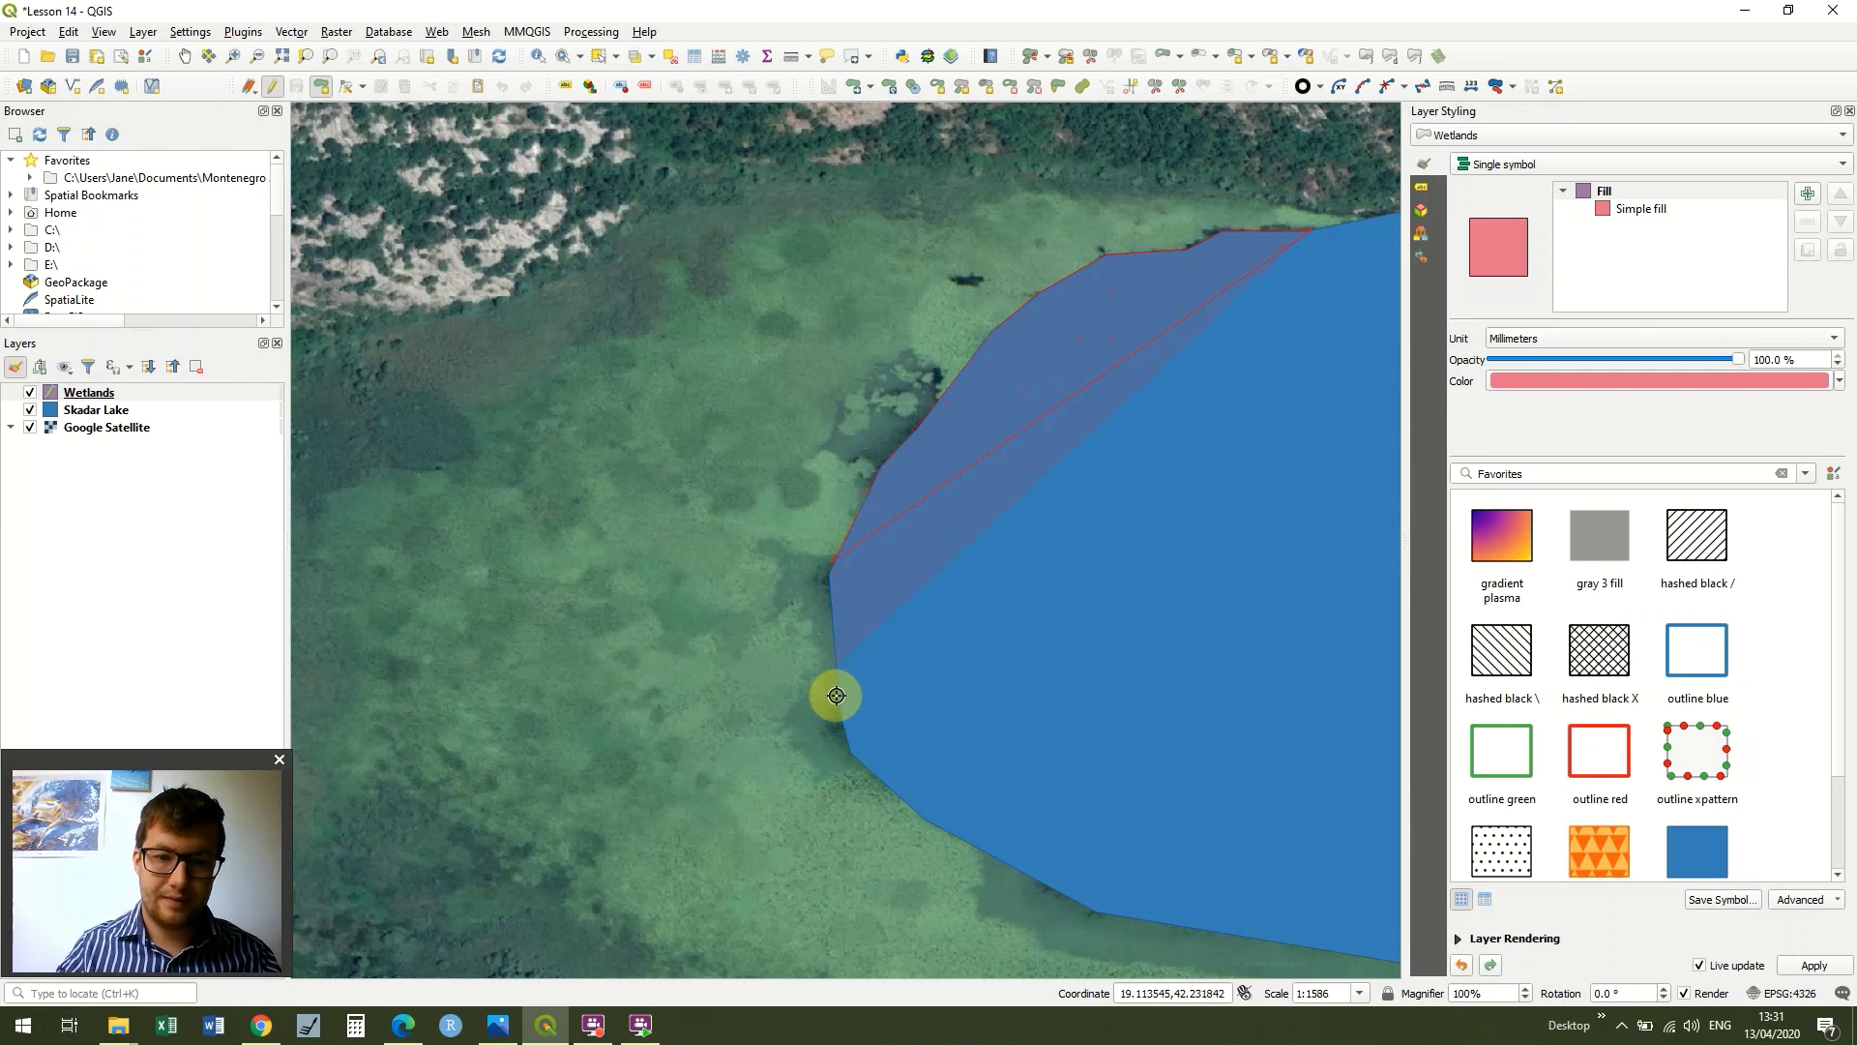
click(846, 748)
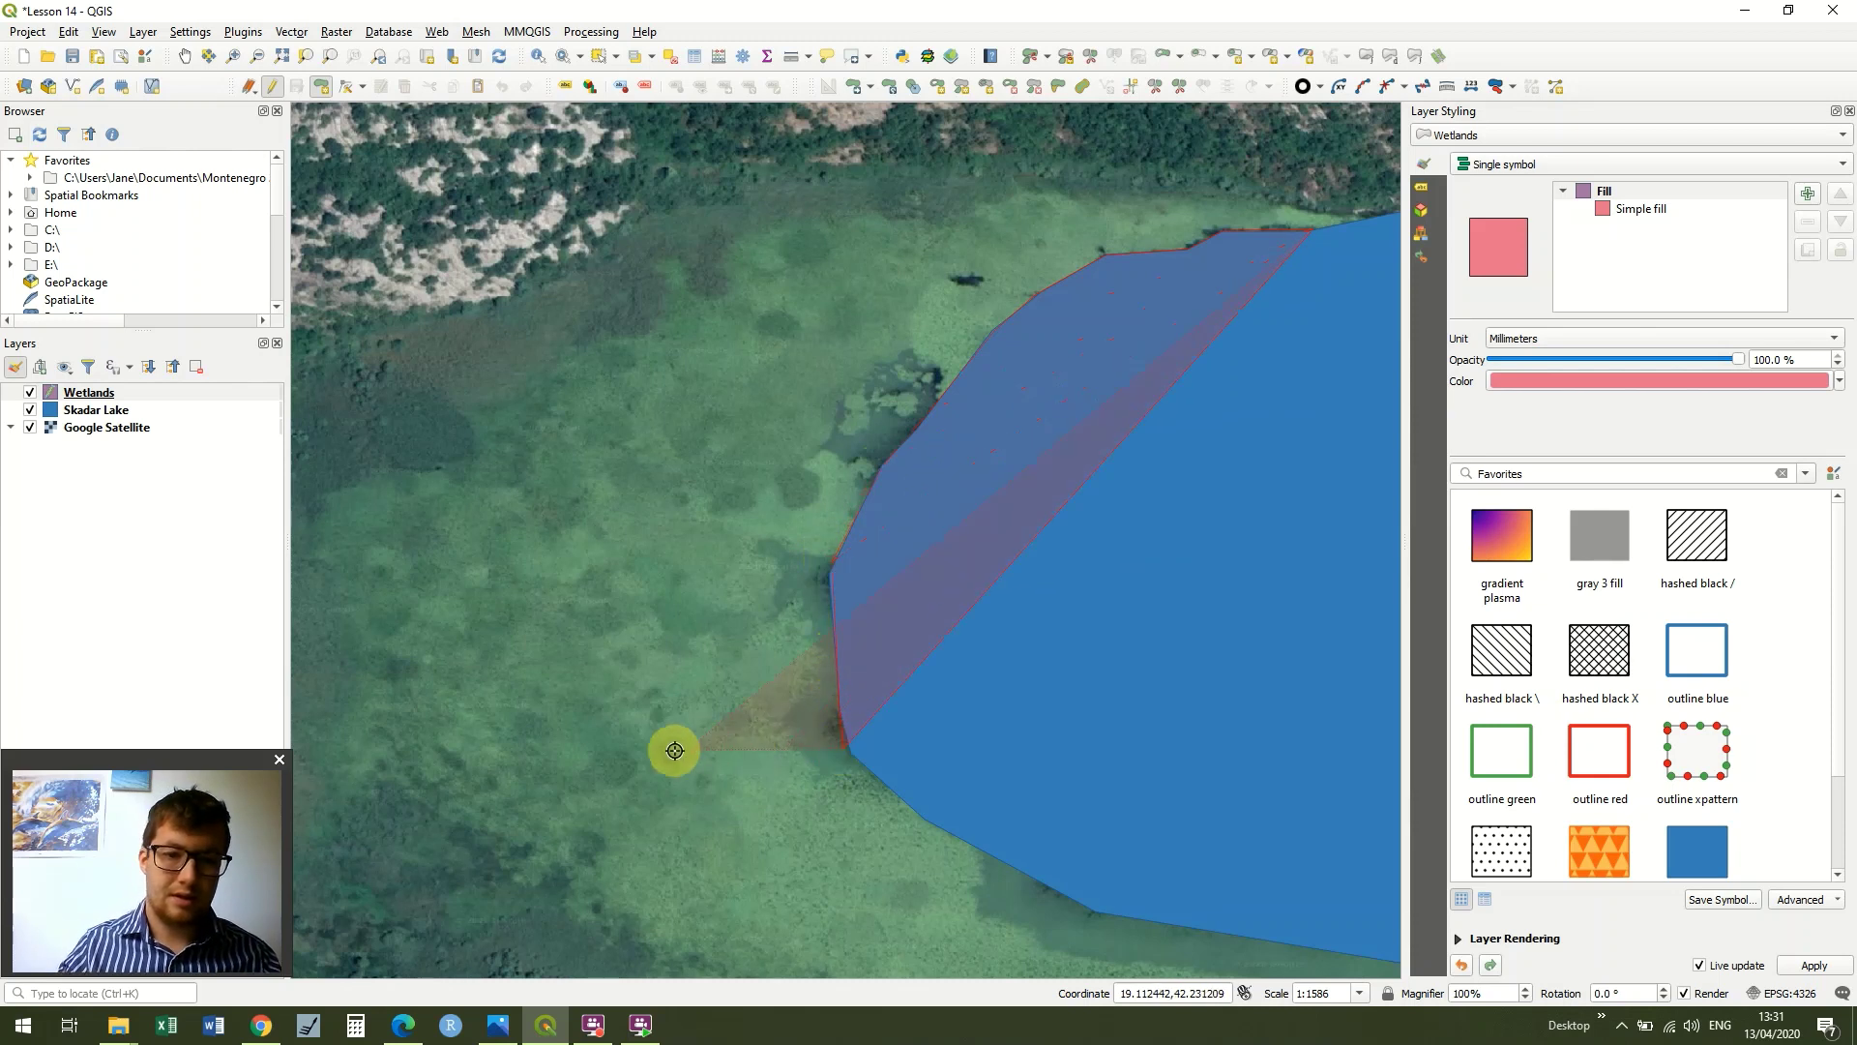
Step: Outline the marsh back to the lake's top corner and finish the polygon with id 1
click(371, 846)
click(368, 361)
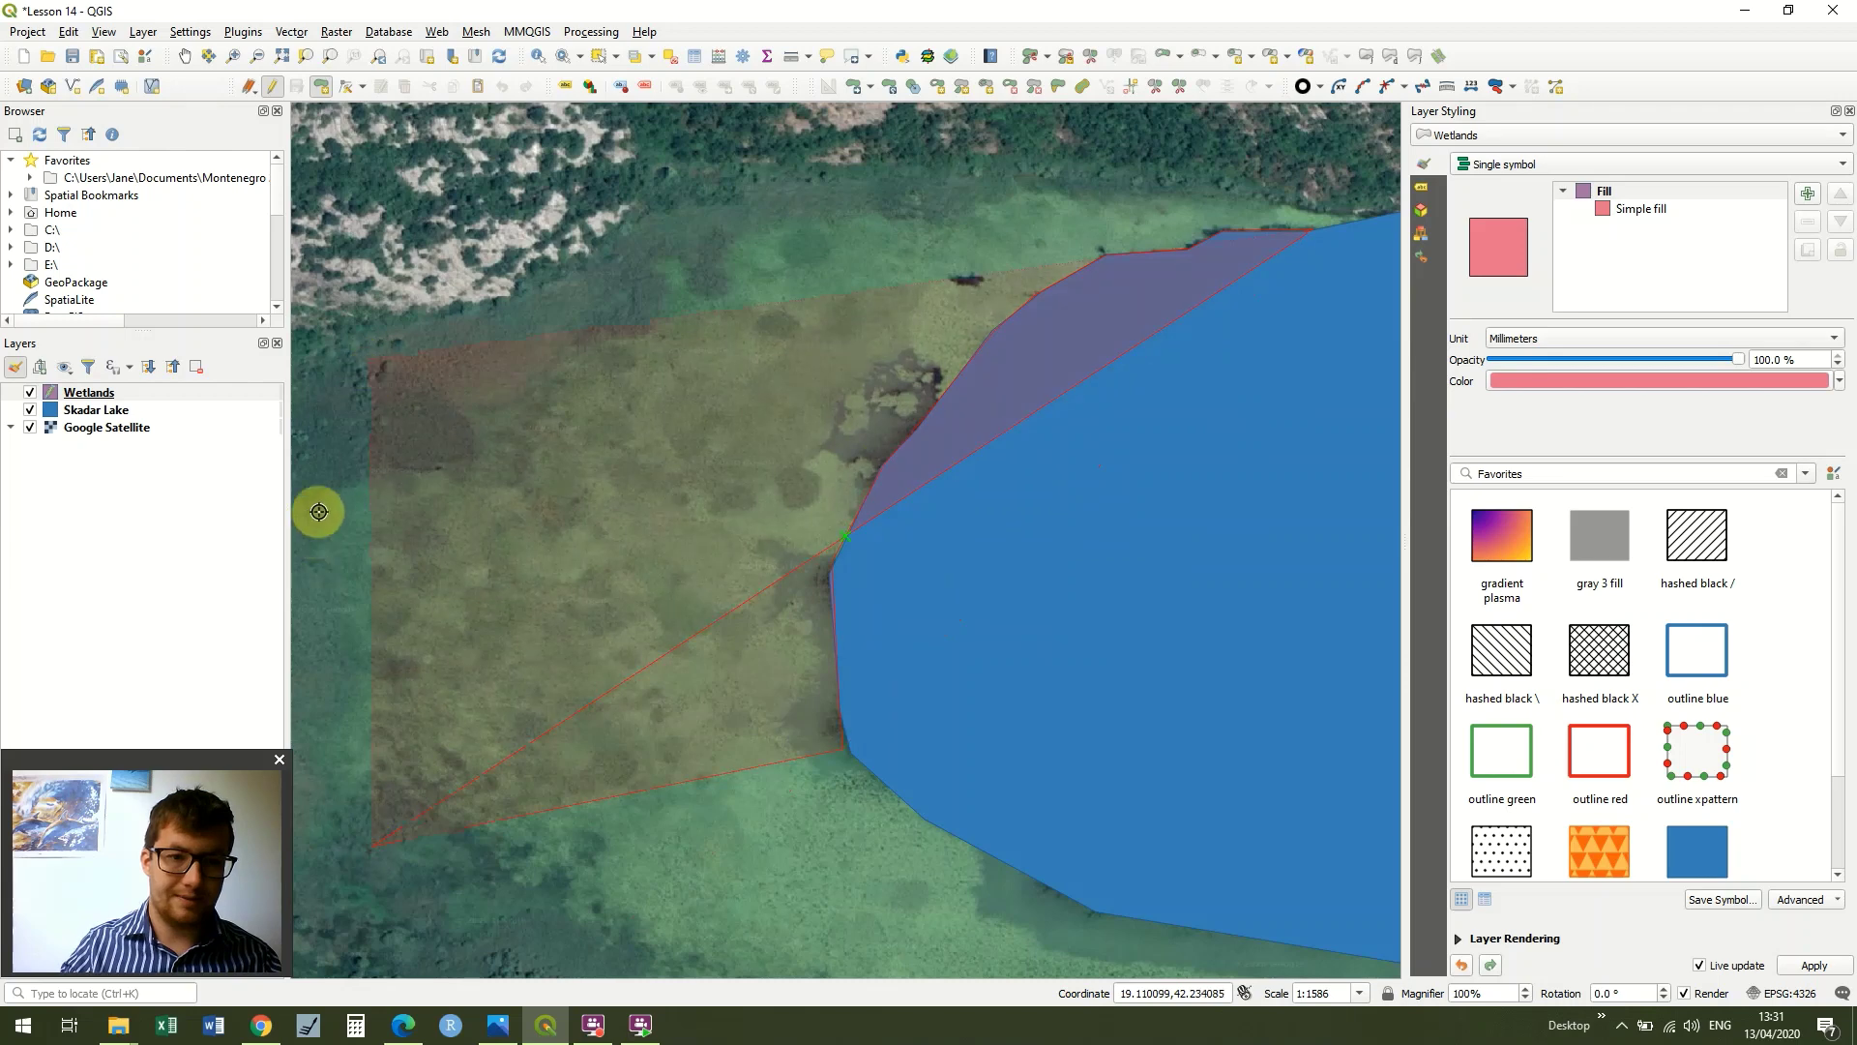
click(597, 253)
click(846, 167)
click(1112, 181)
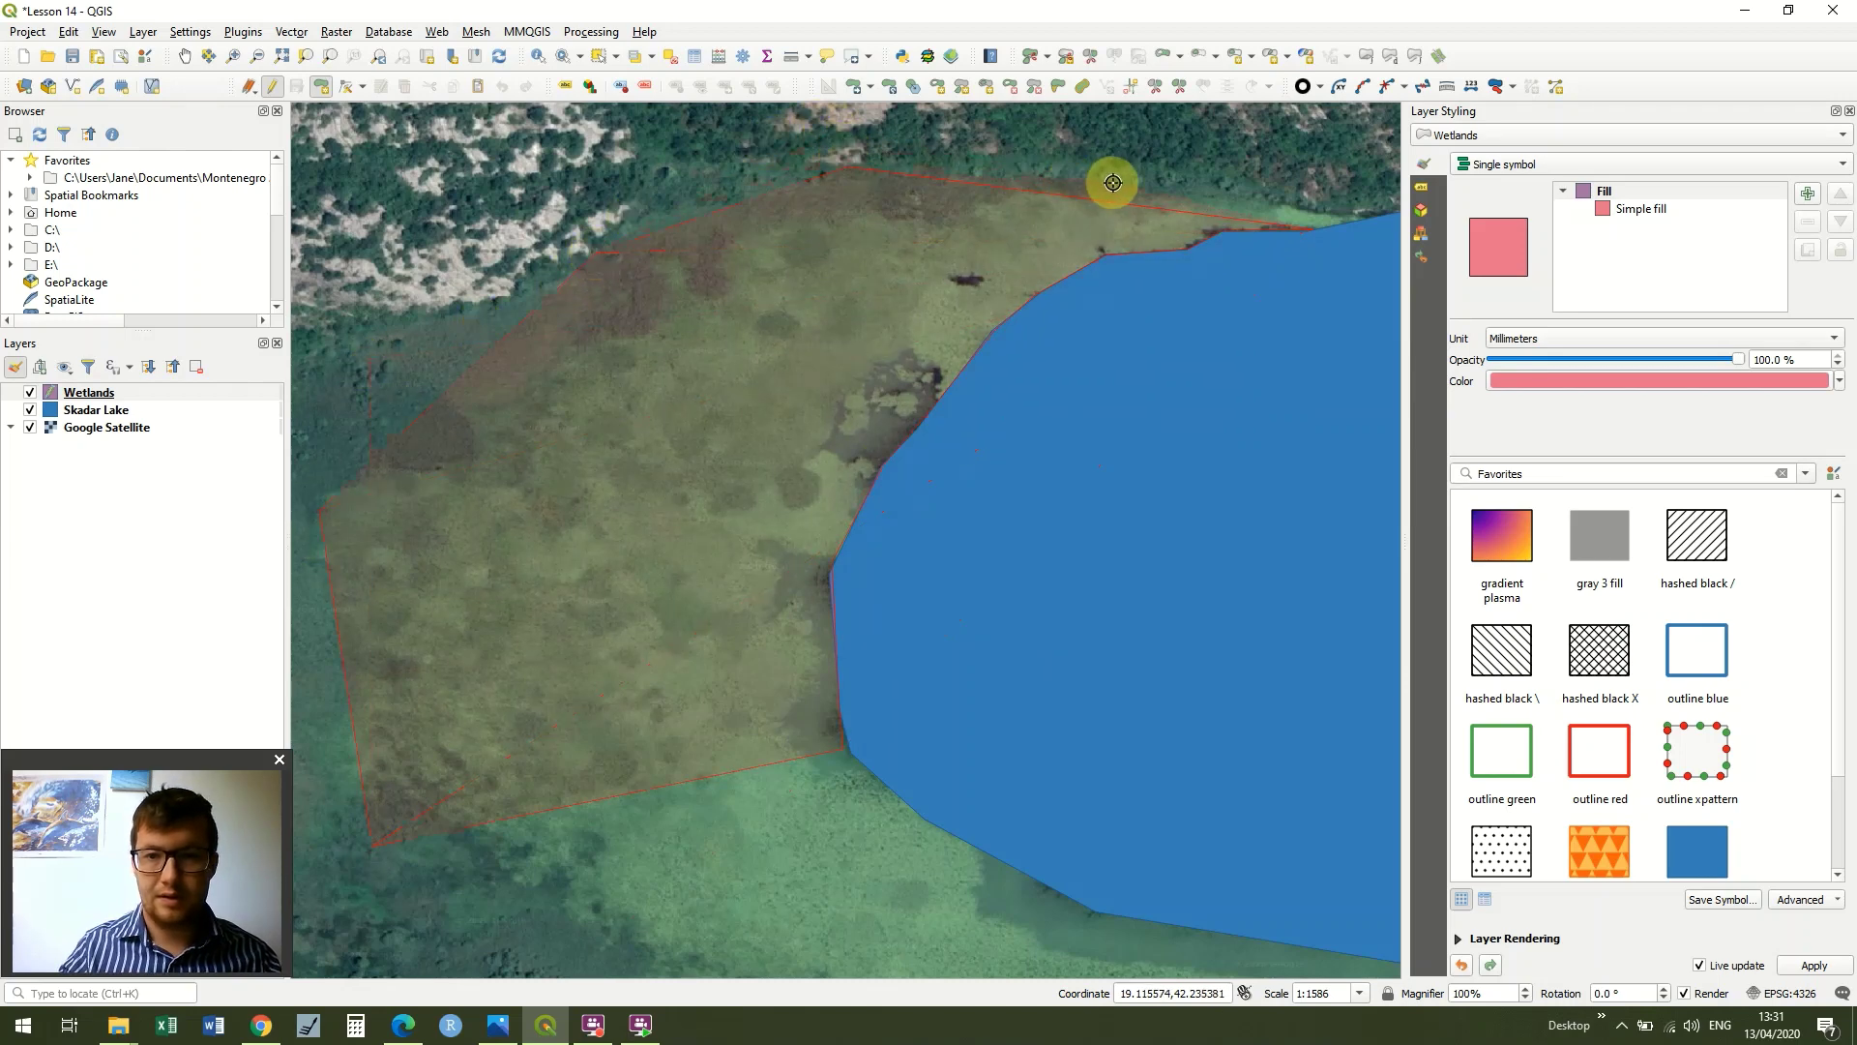
right_click(1359, 219)
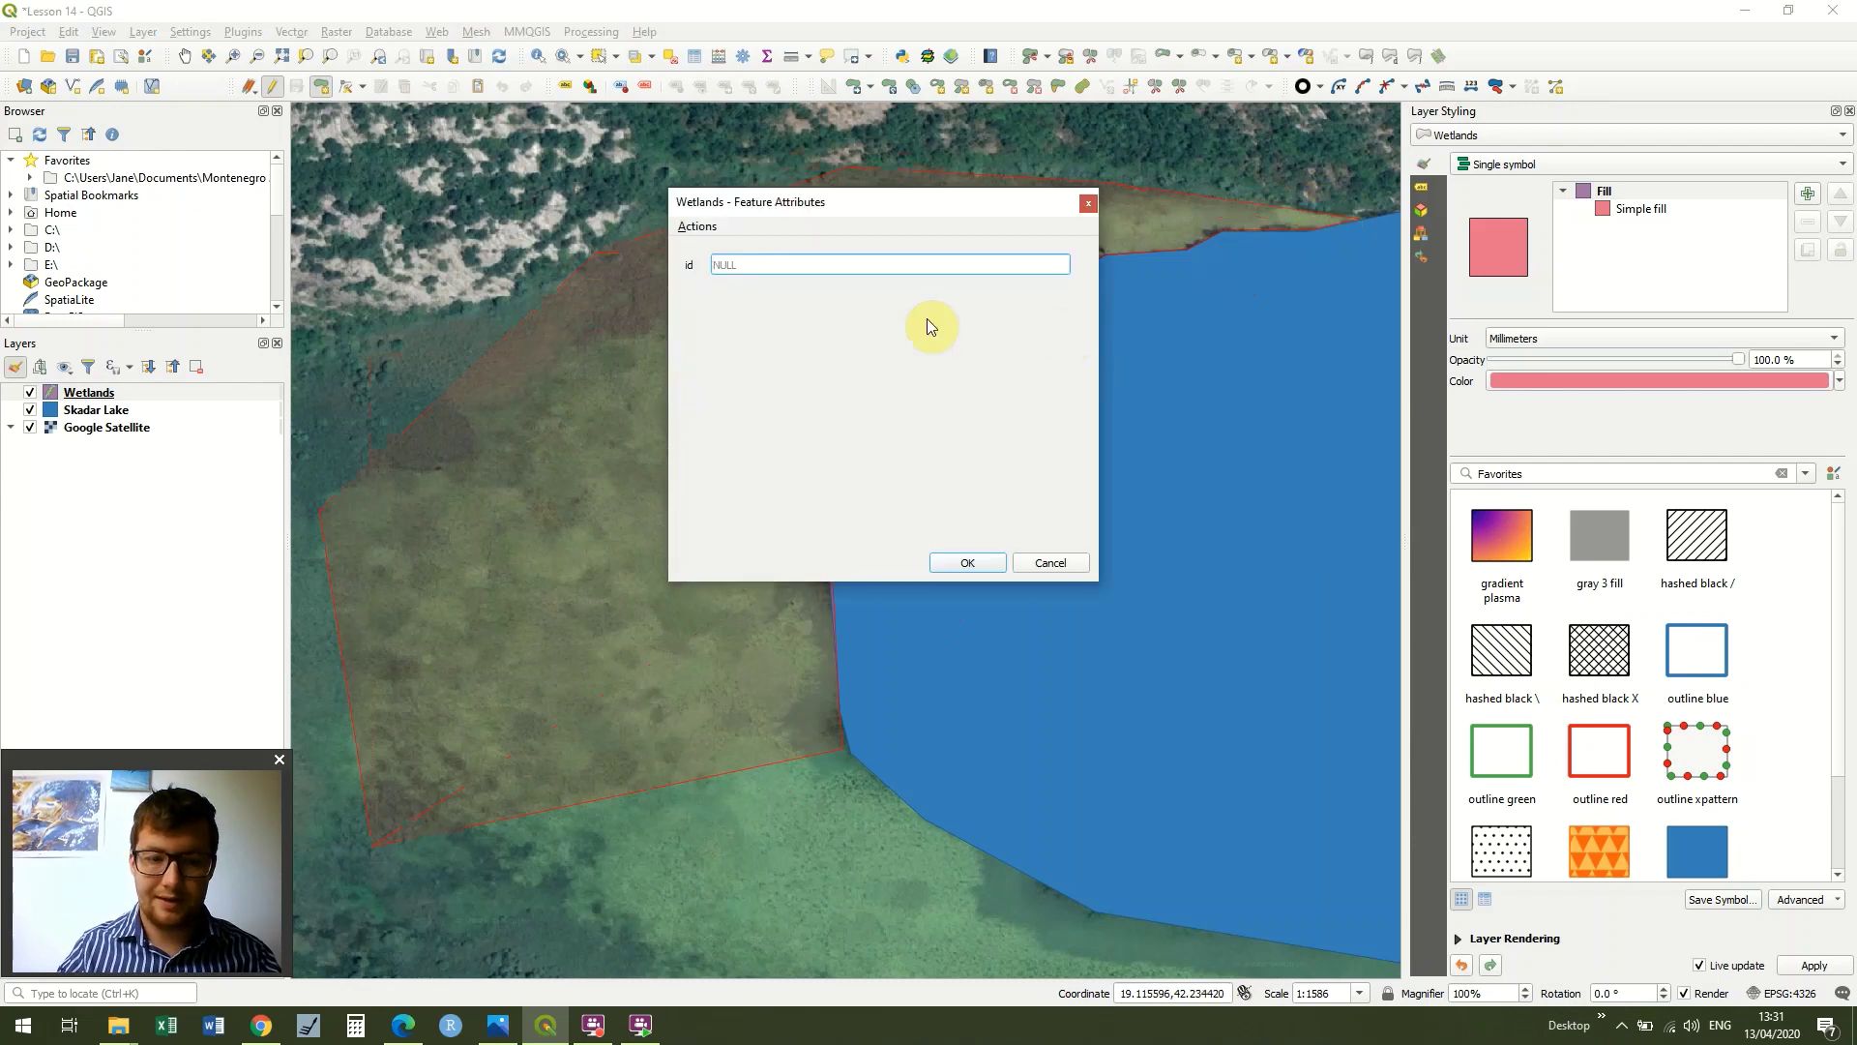
text(1)
key(Return)
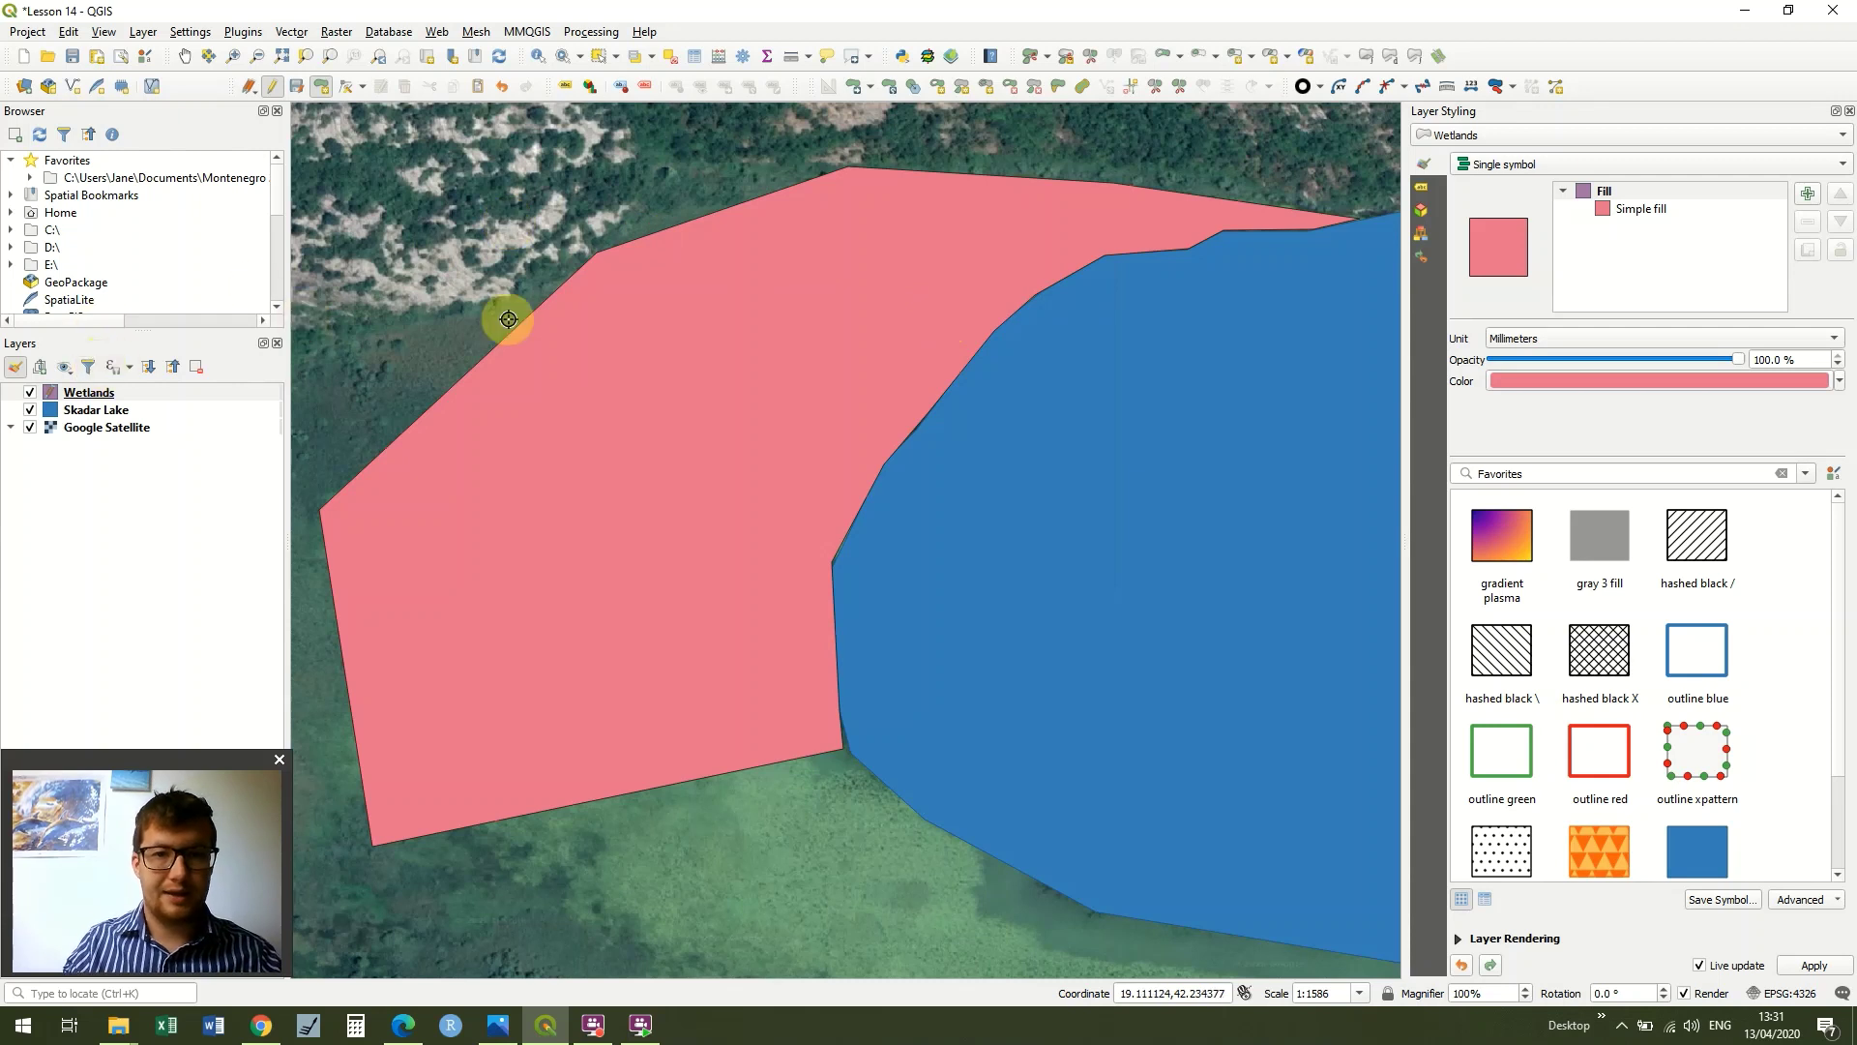
Step: Inspect the boundary up close, discard the polygon edits without removing Wetlands, then zoom out
click(232, 55)
drag(710, 279, 1020, 718)
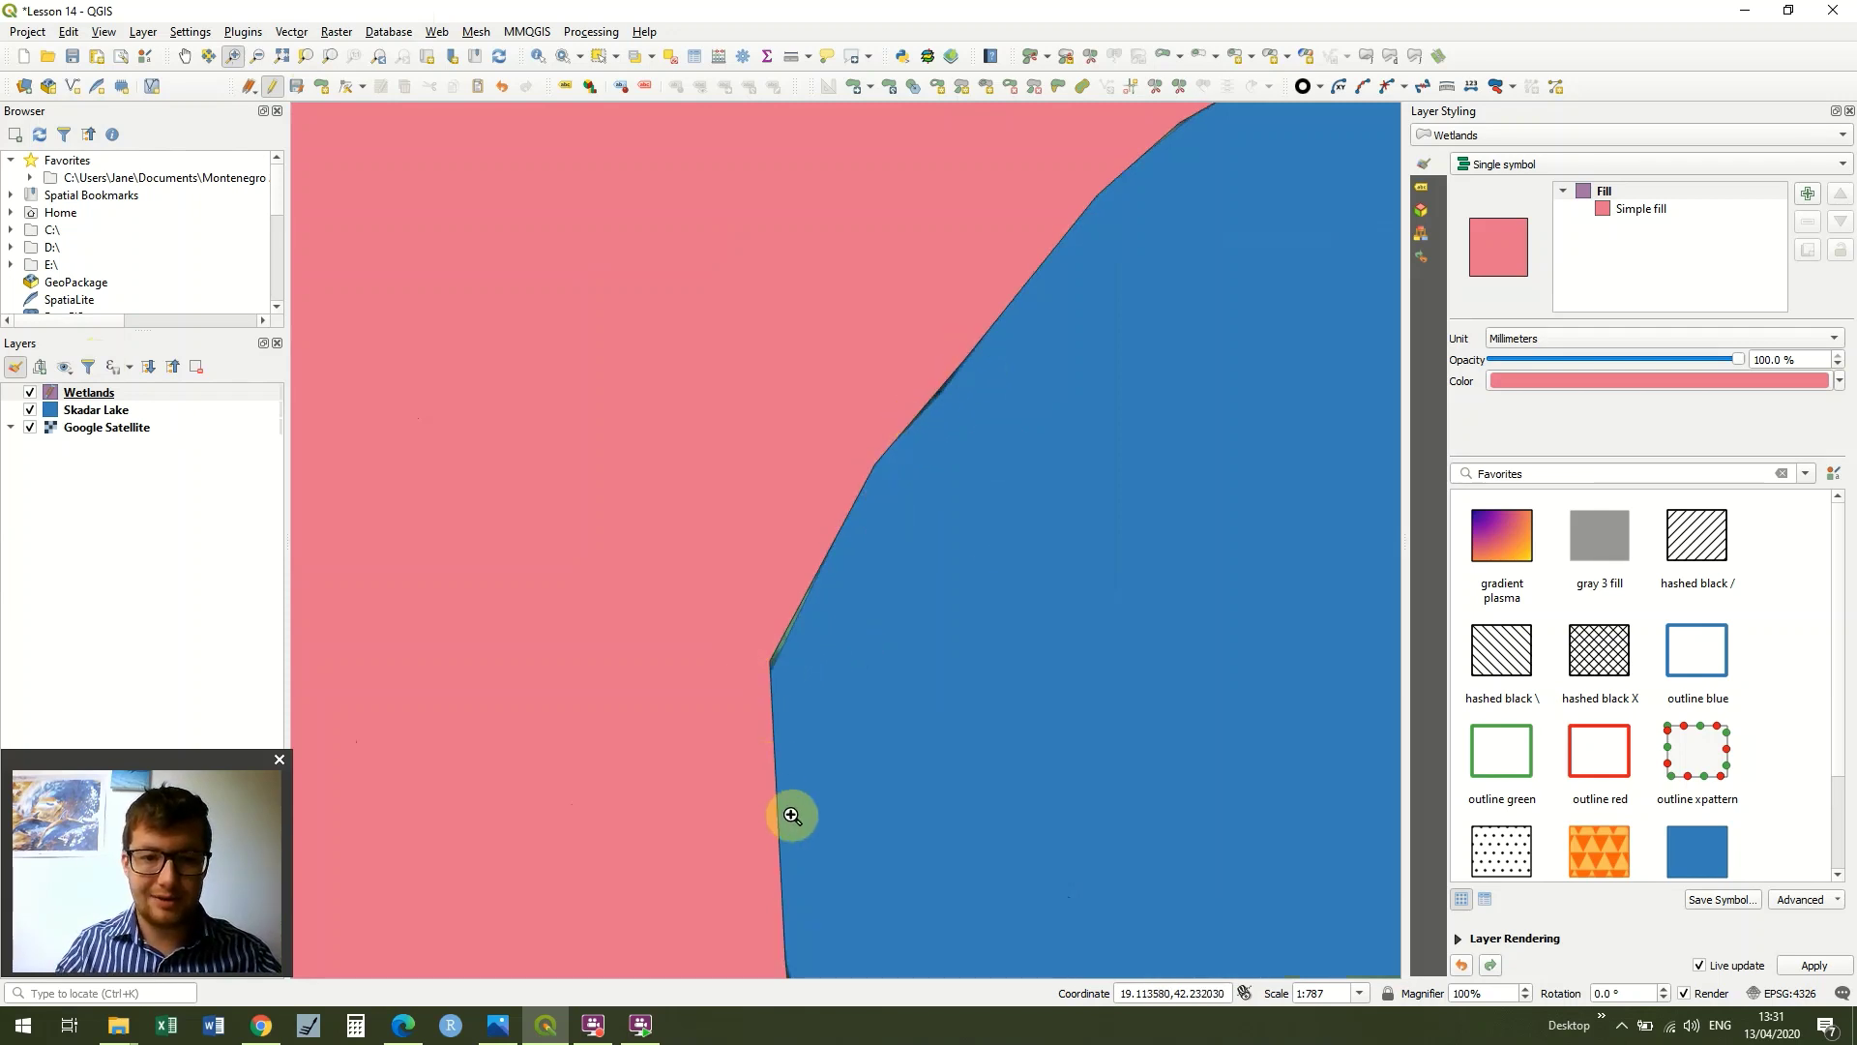
right_click(147, 396)
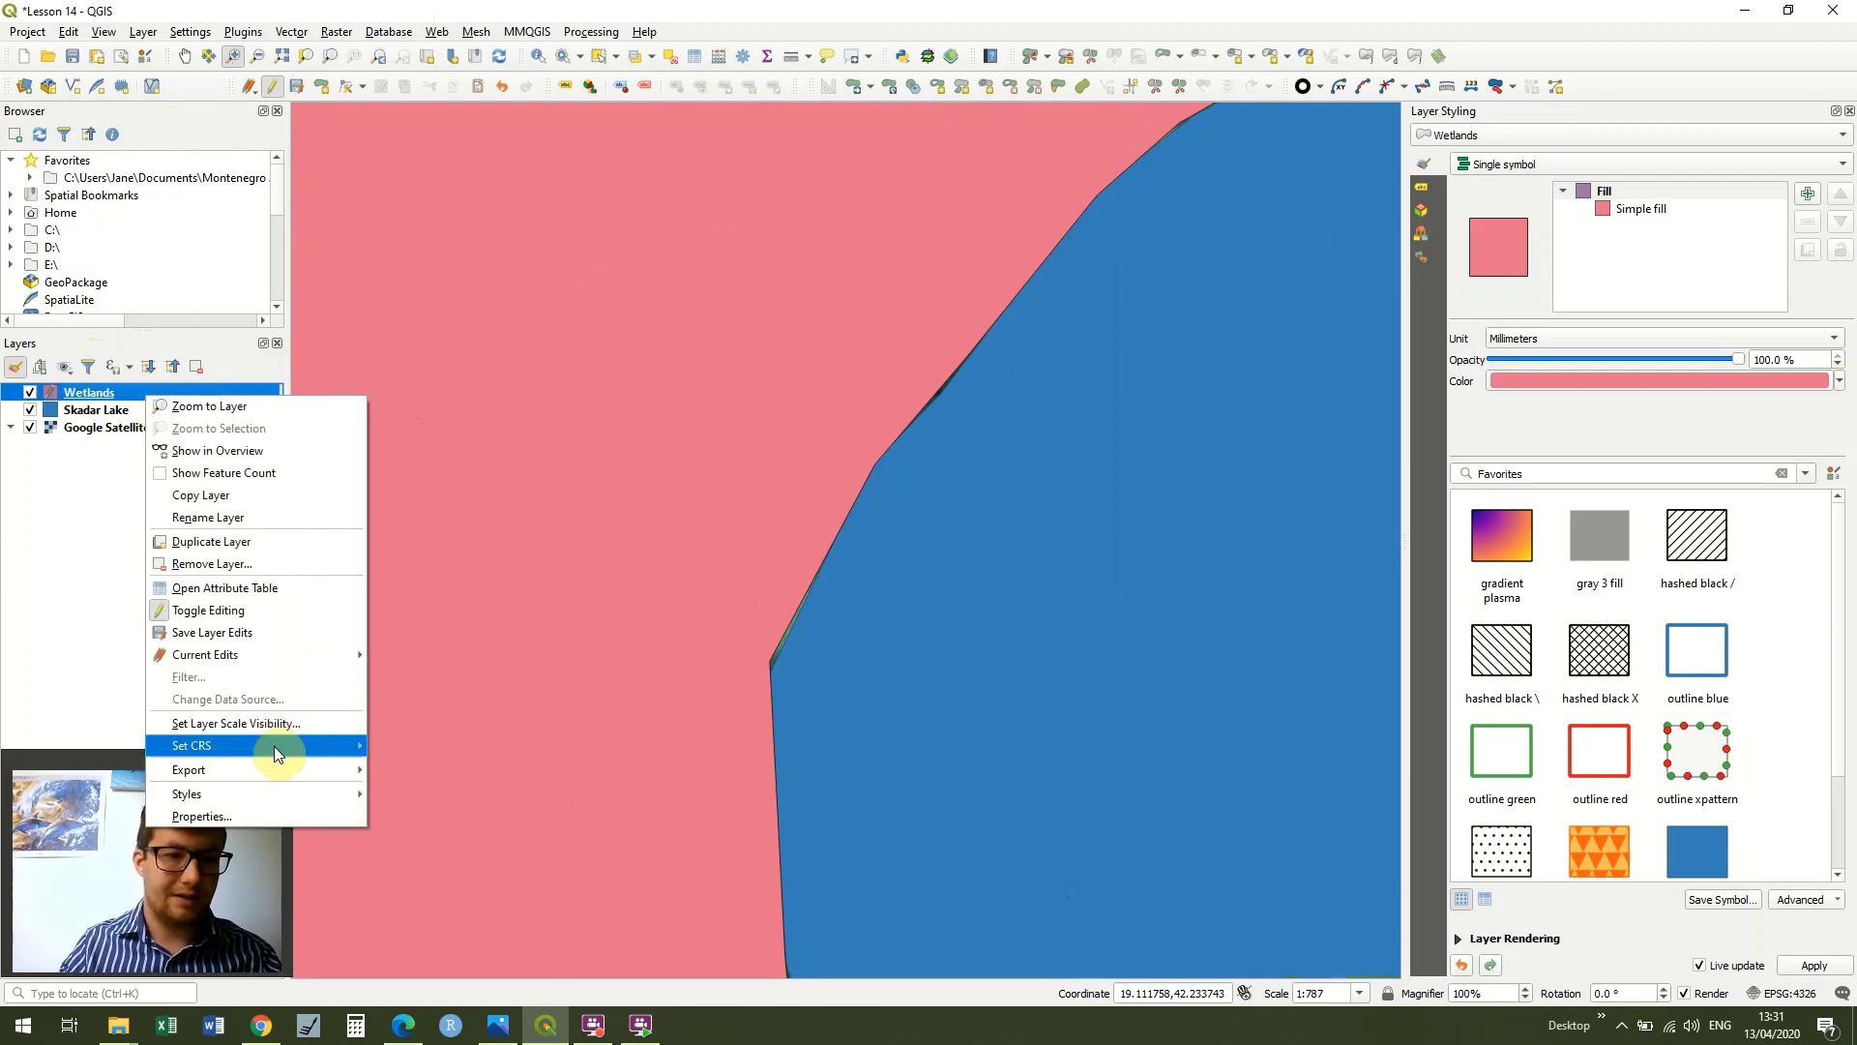
click(242, 561)
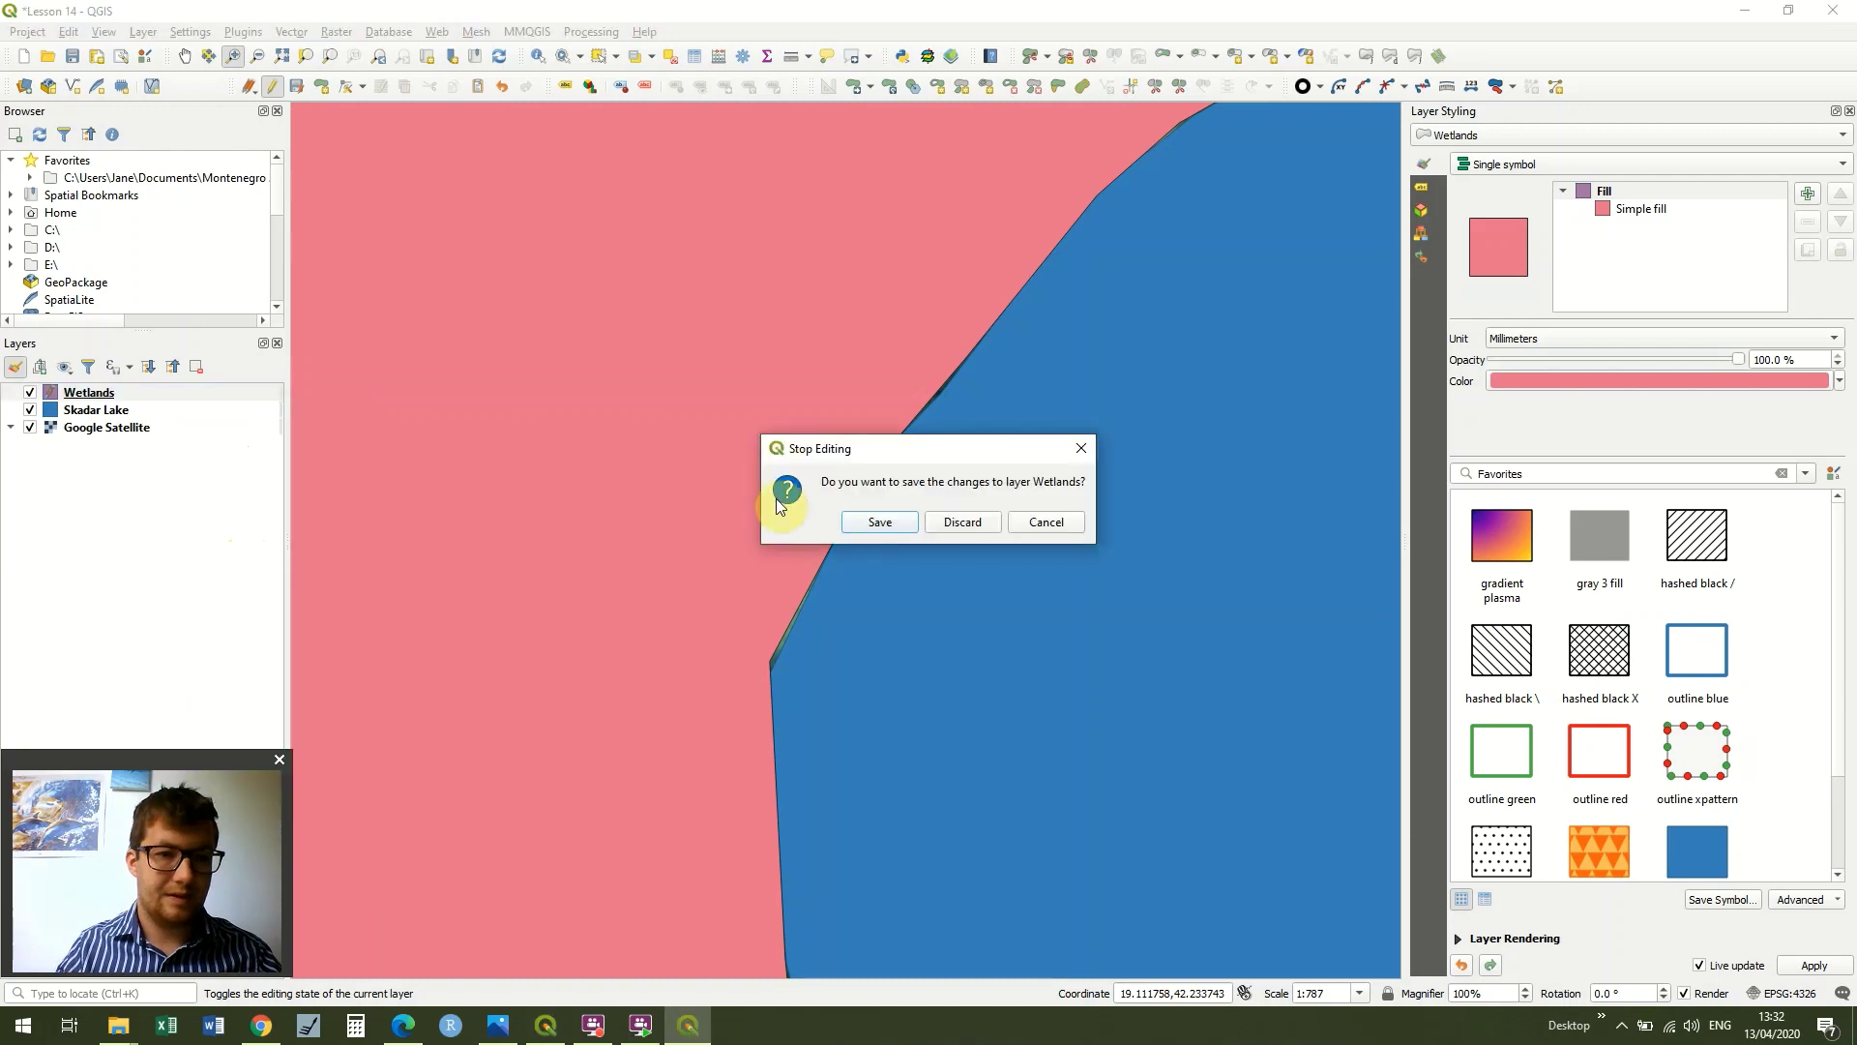
click(963, 520)
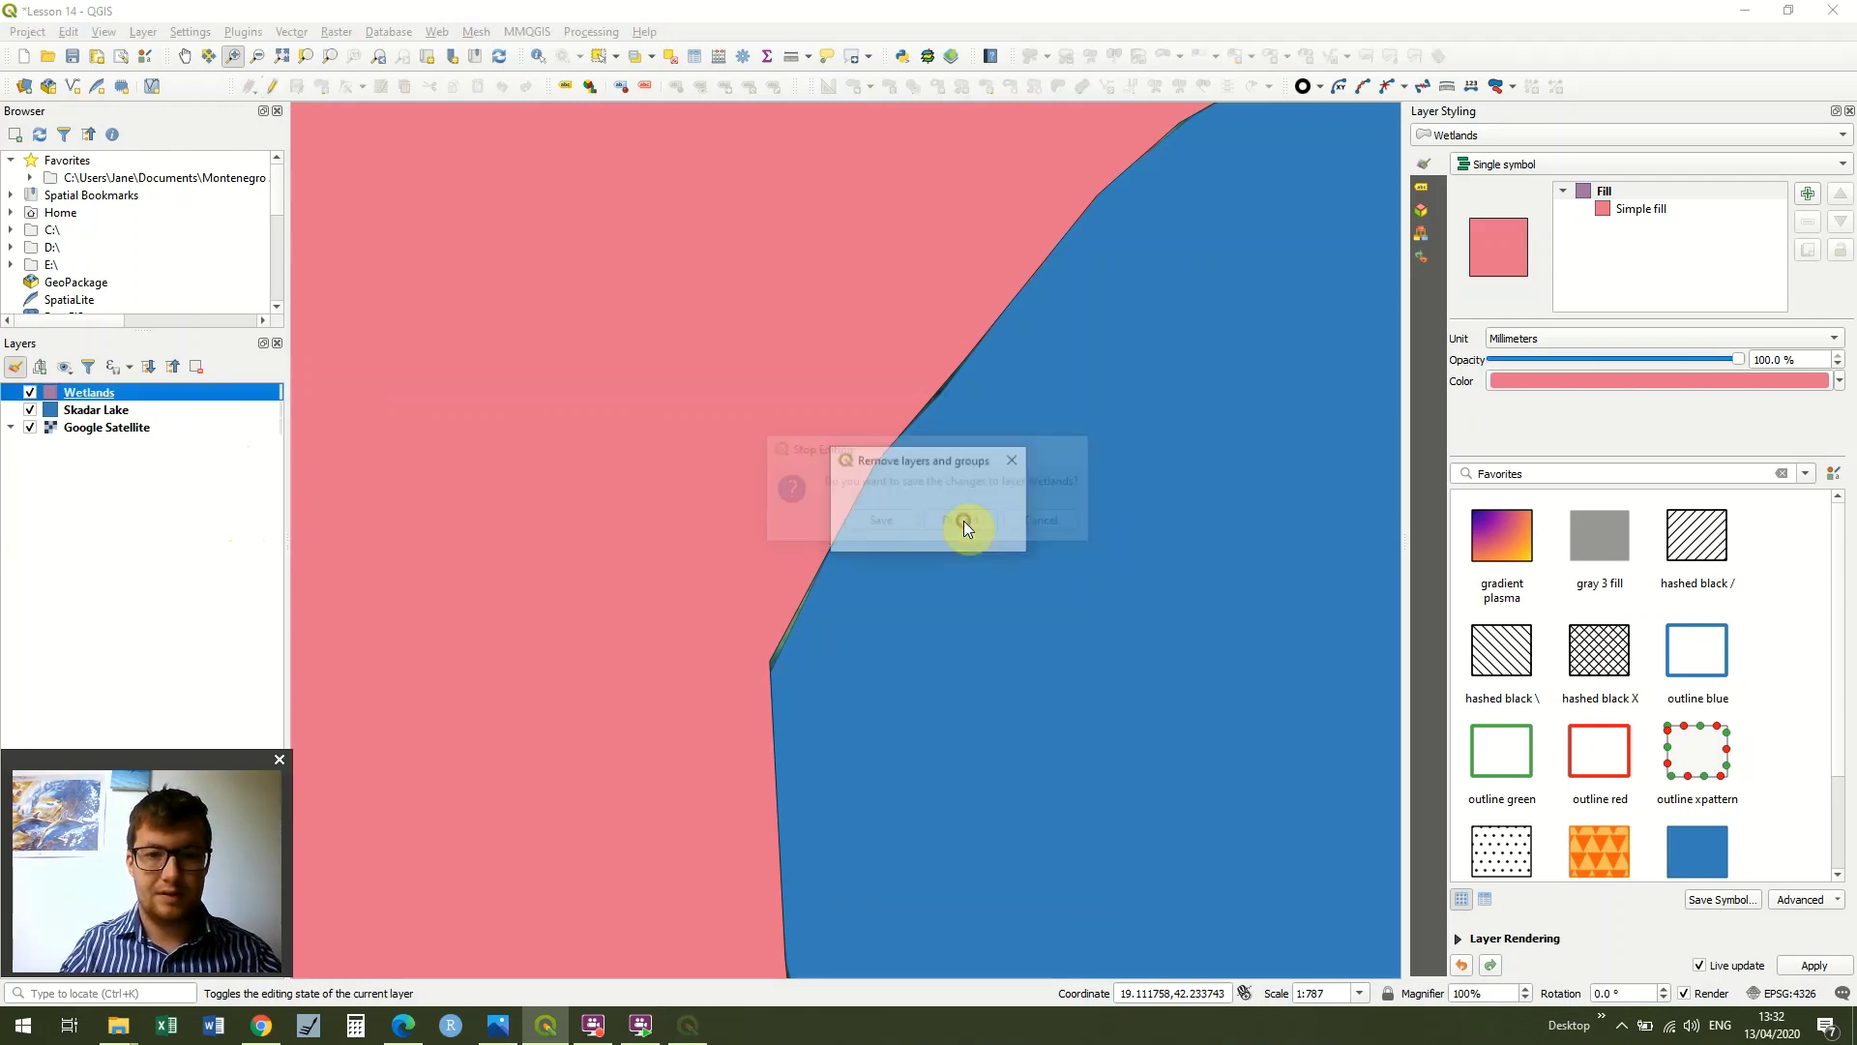
click(979, 533)
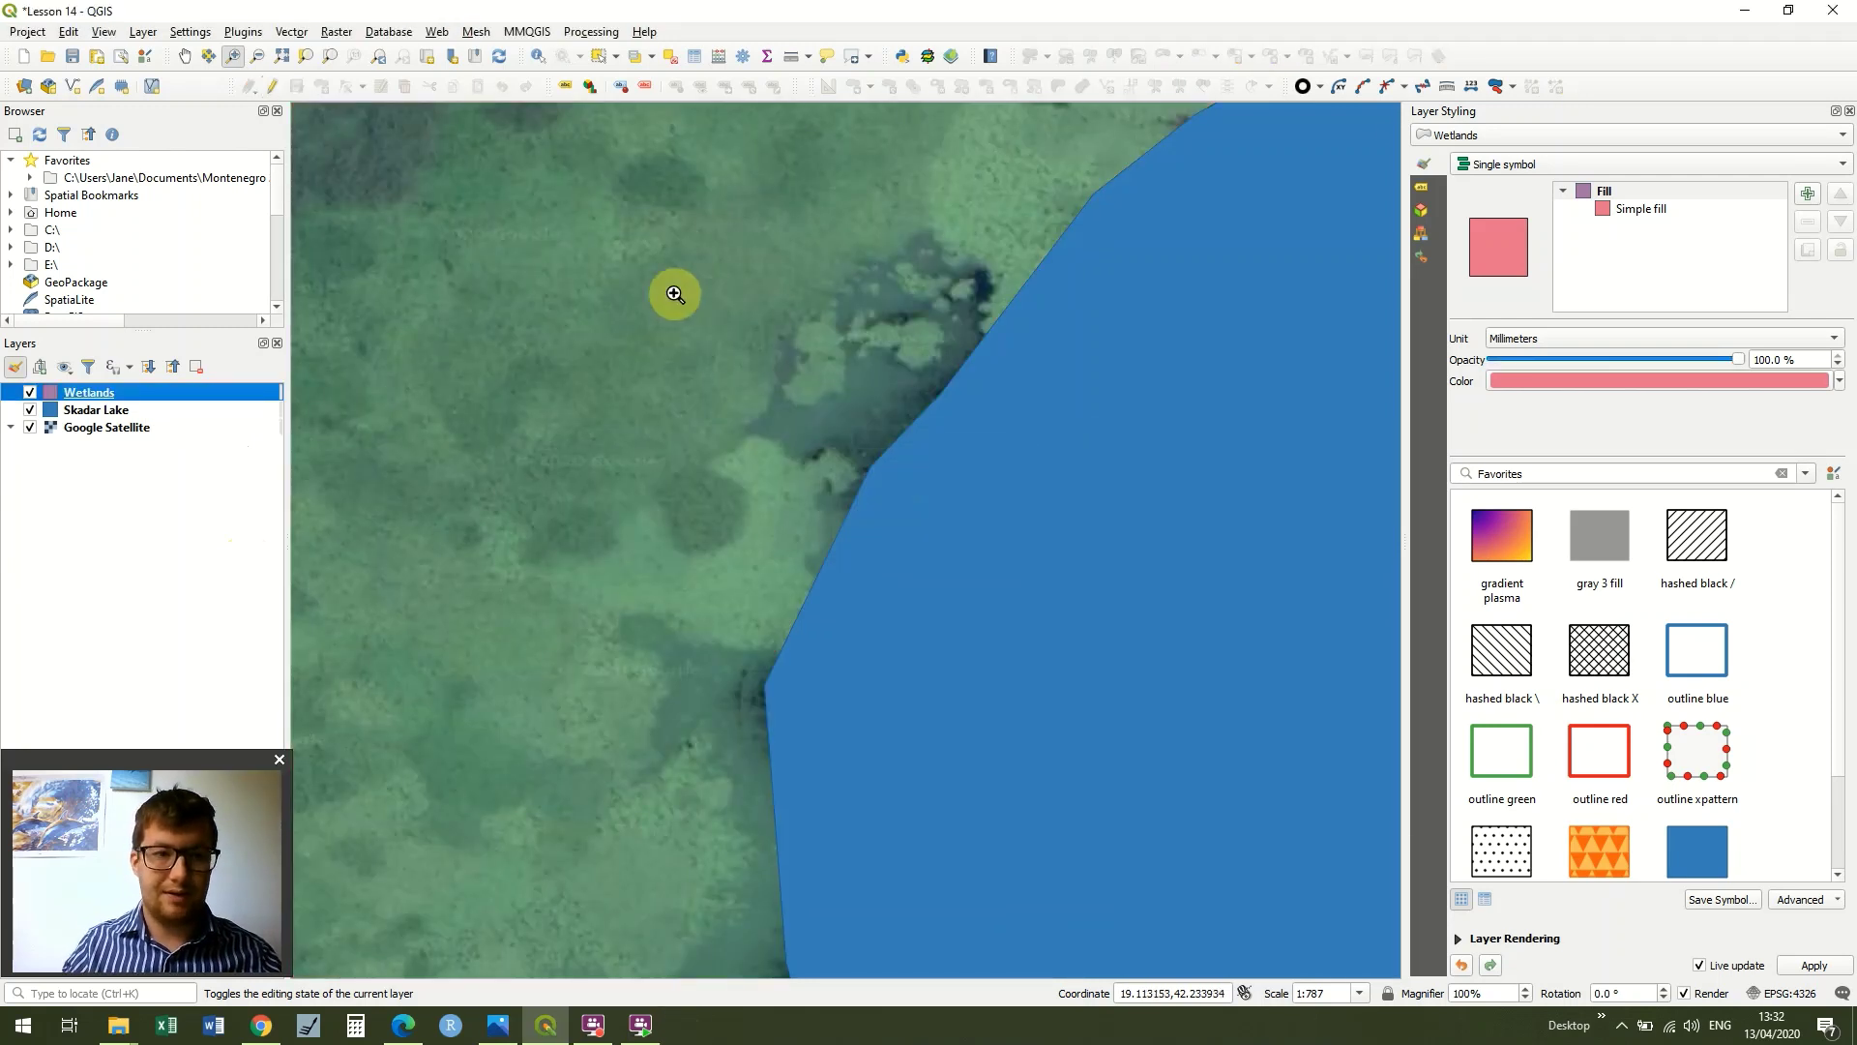
click(258, 58)
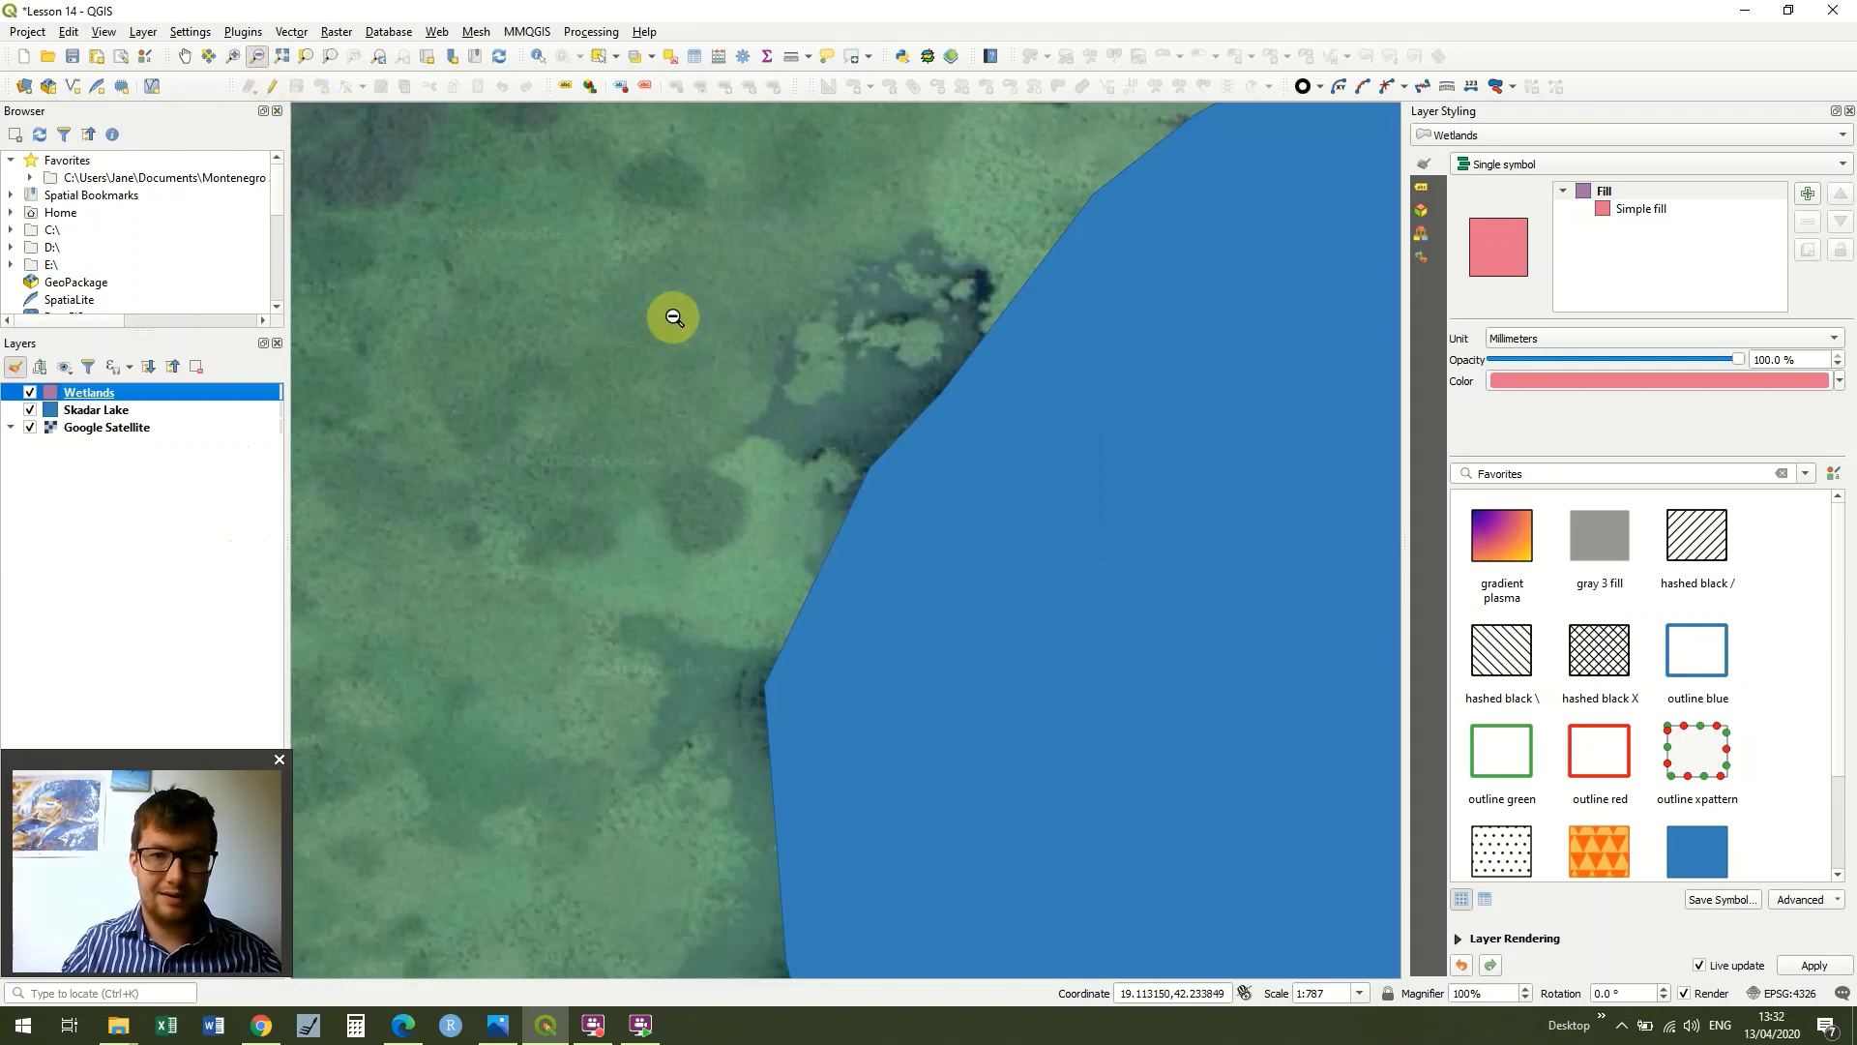
drag(676, 317, 767, 416)
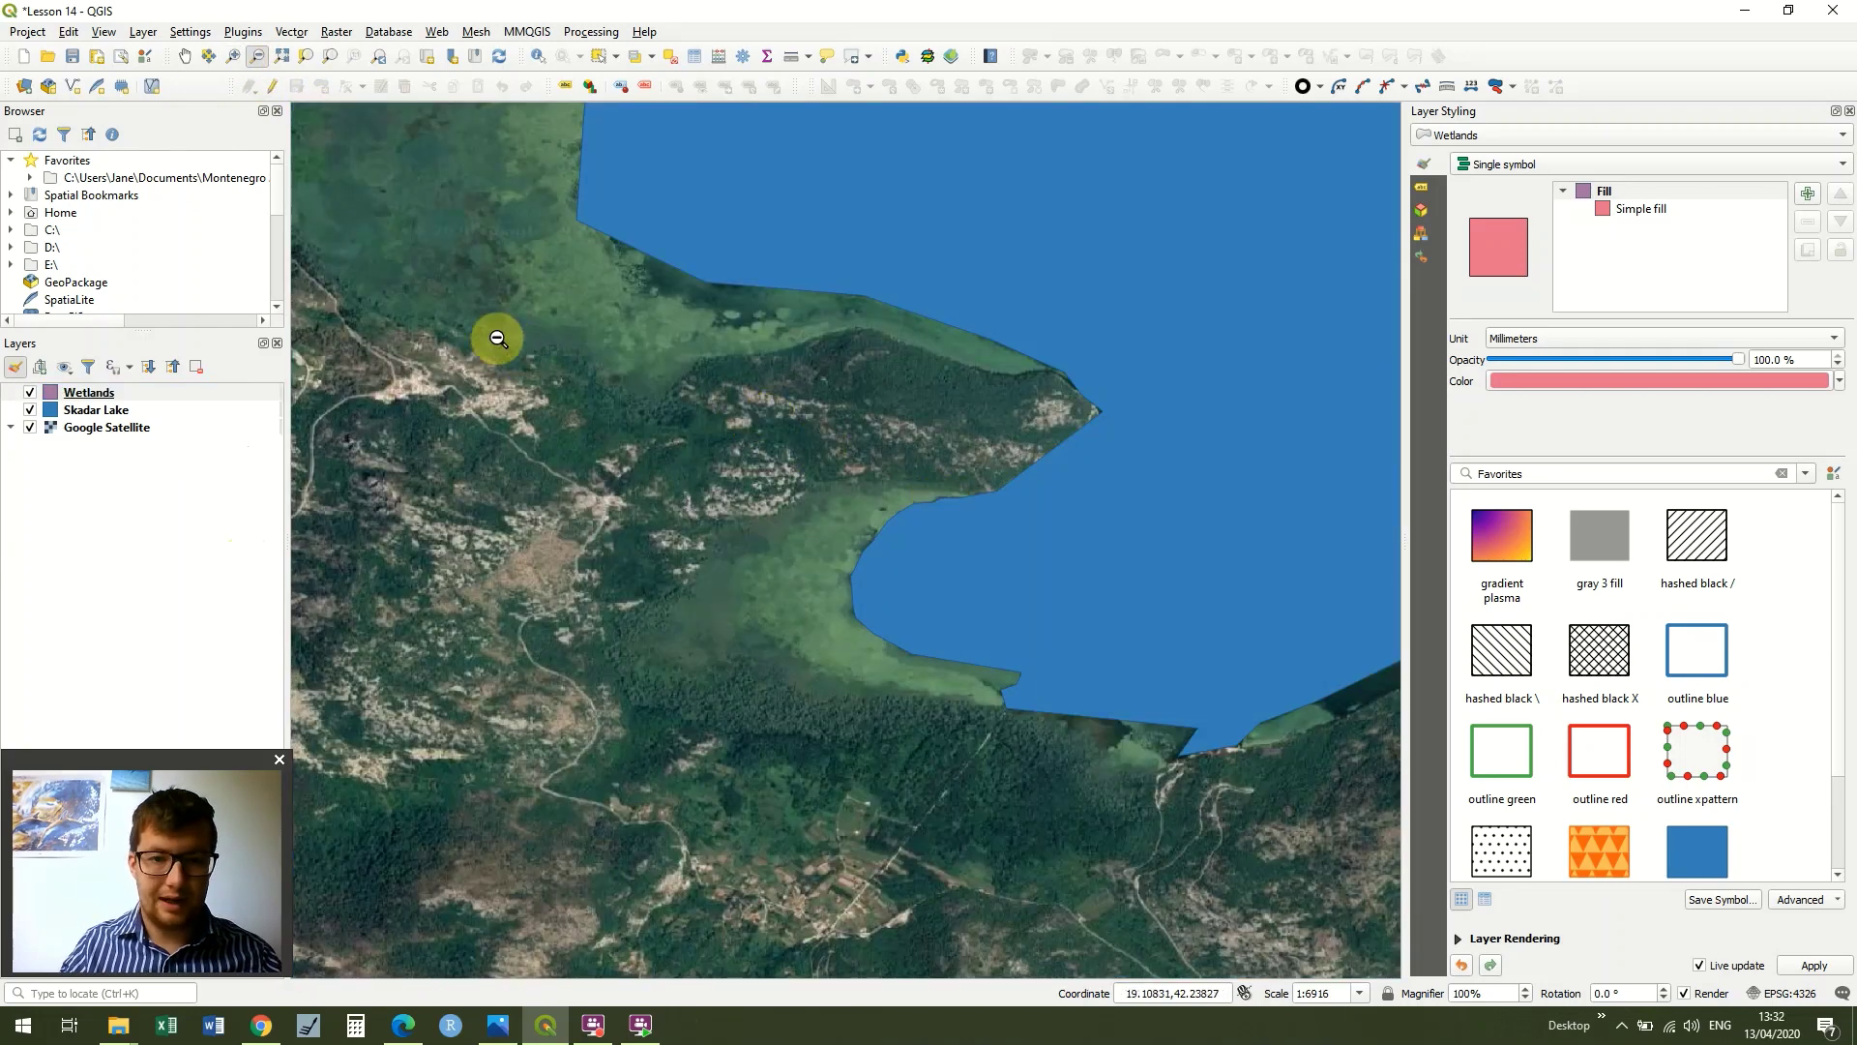
Step: Zoom into the western bay marsh and re-enable Wetlands editing with Add Polygon Feature
click(231, 56)
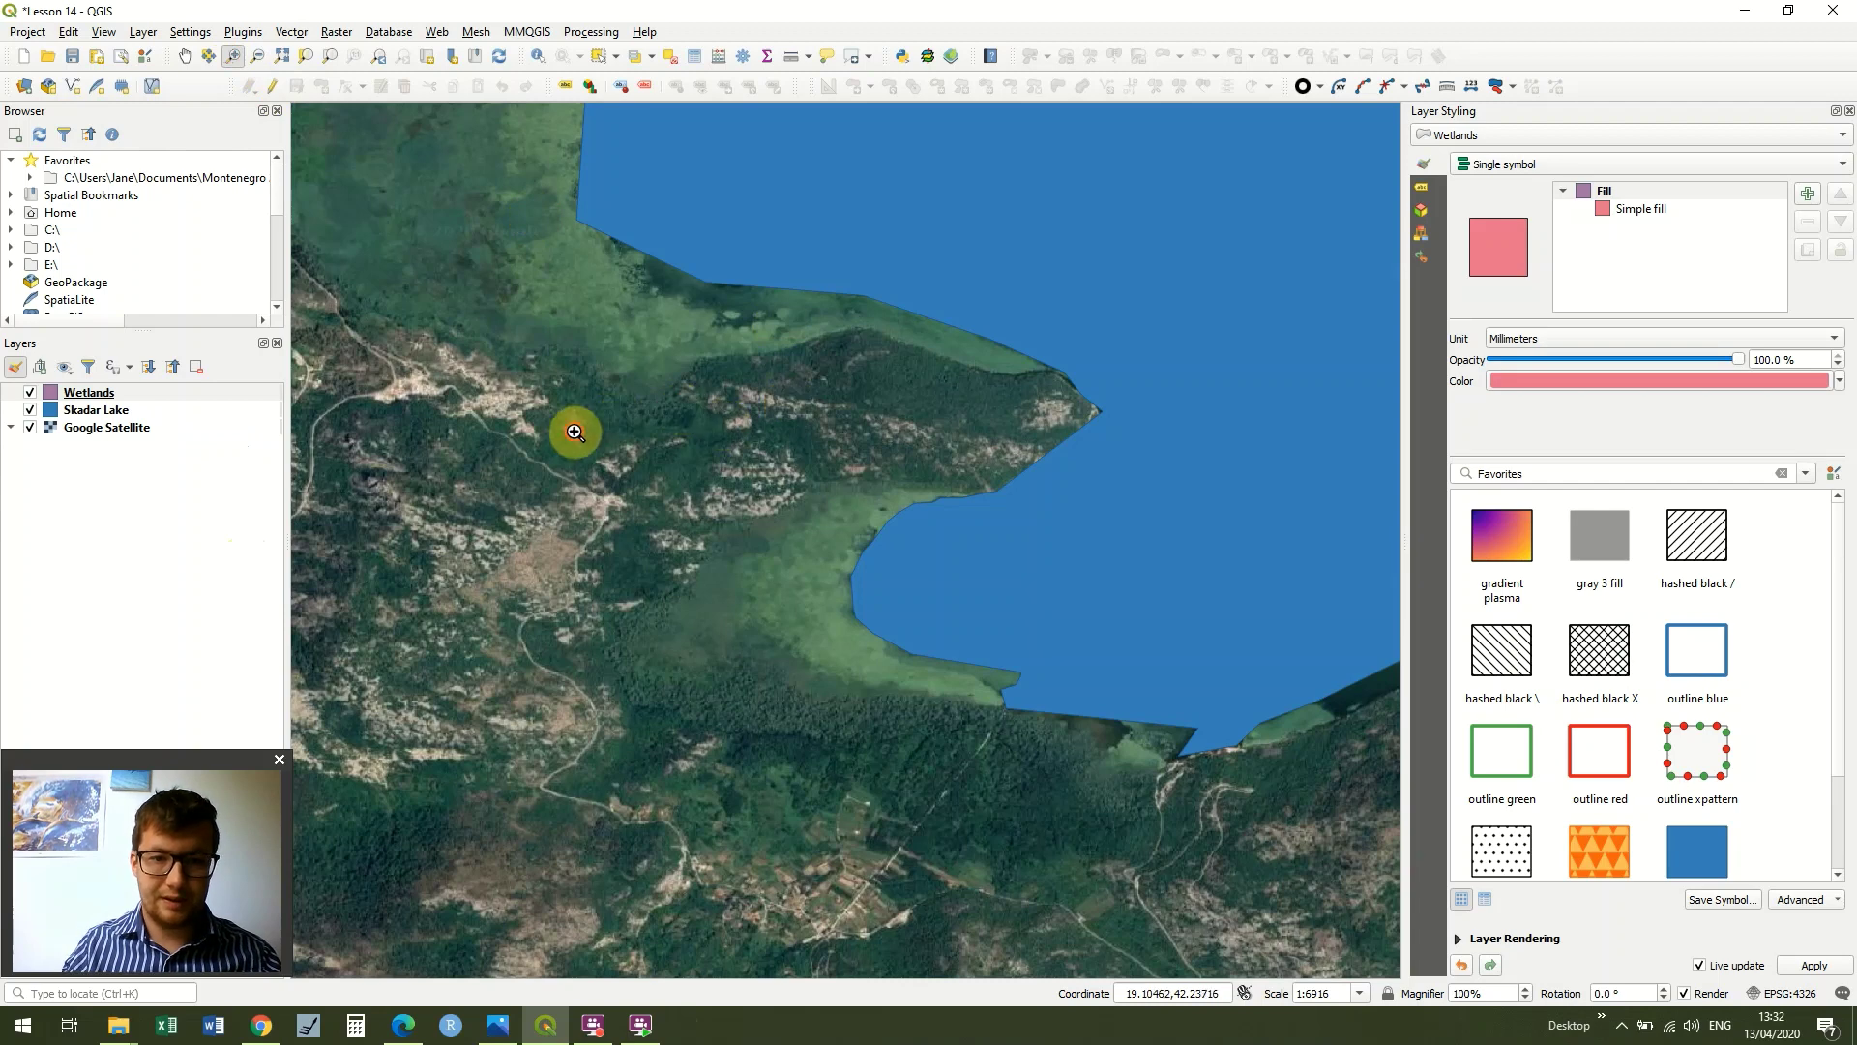
drag(580, 426, 1060, 724)
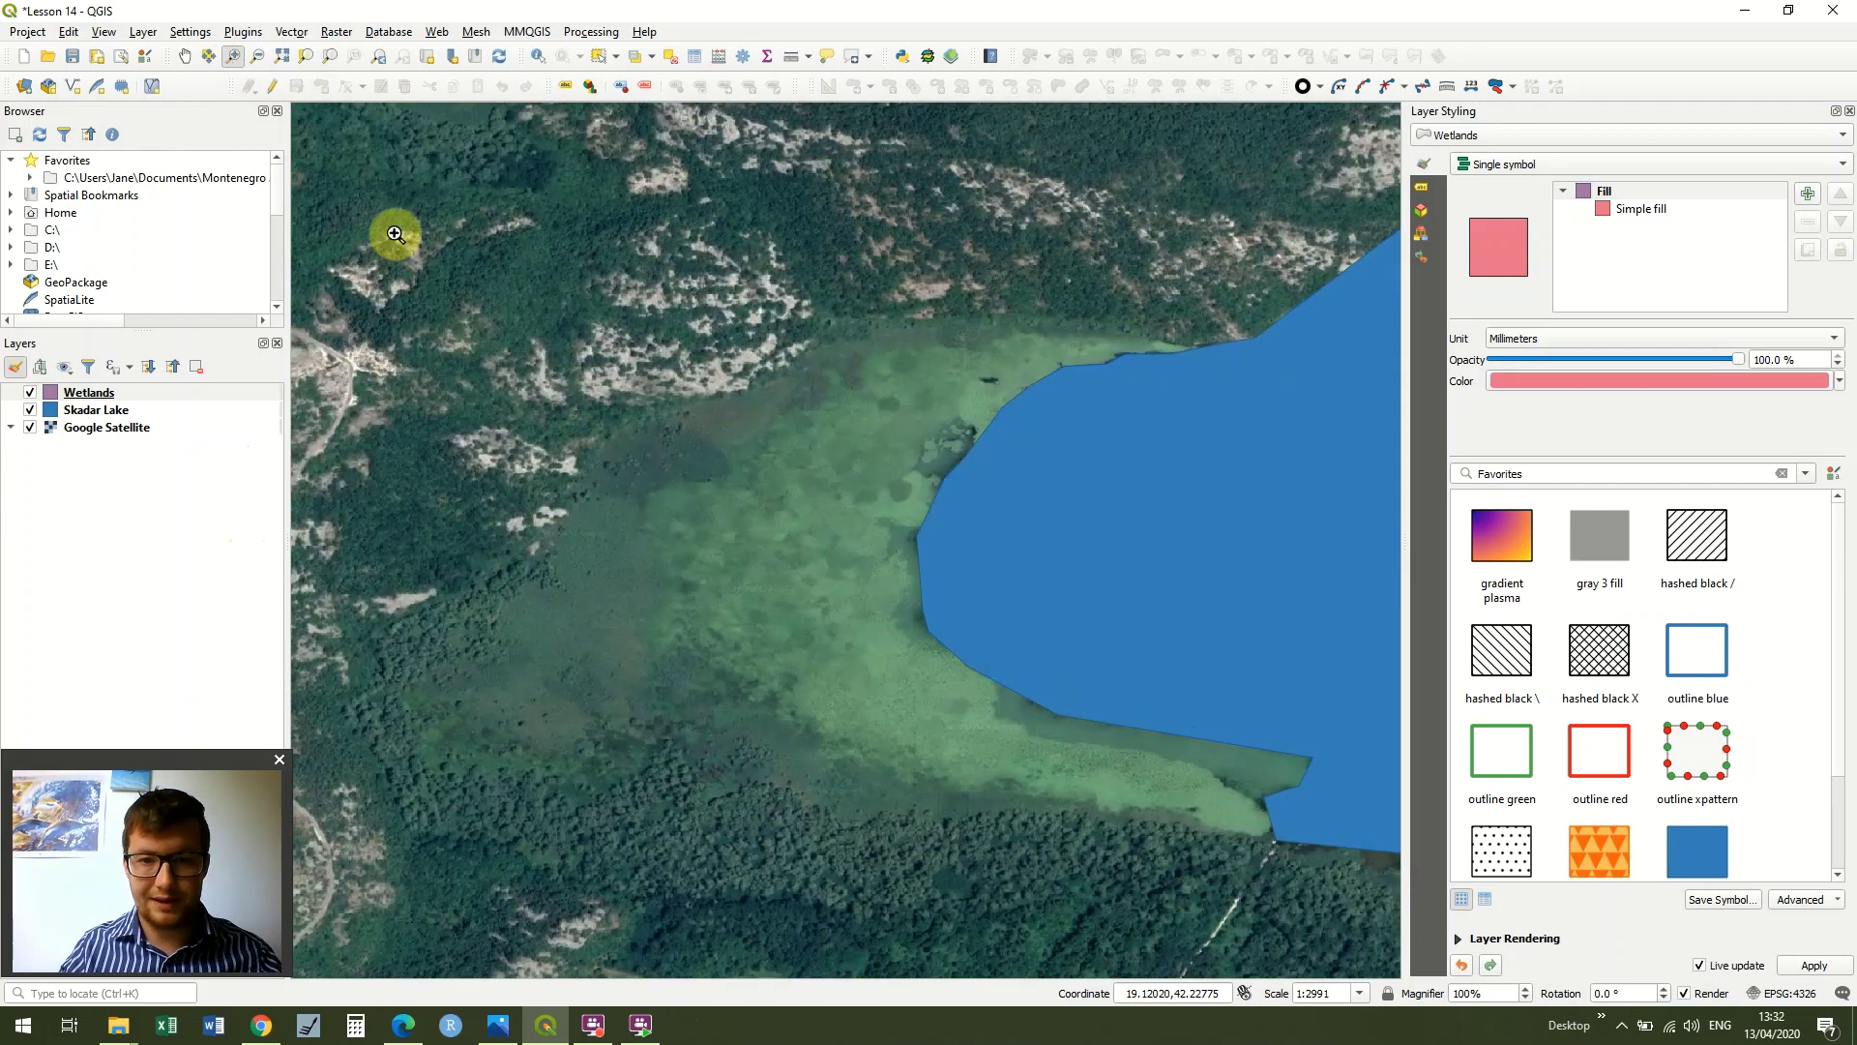
click(273, 86)
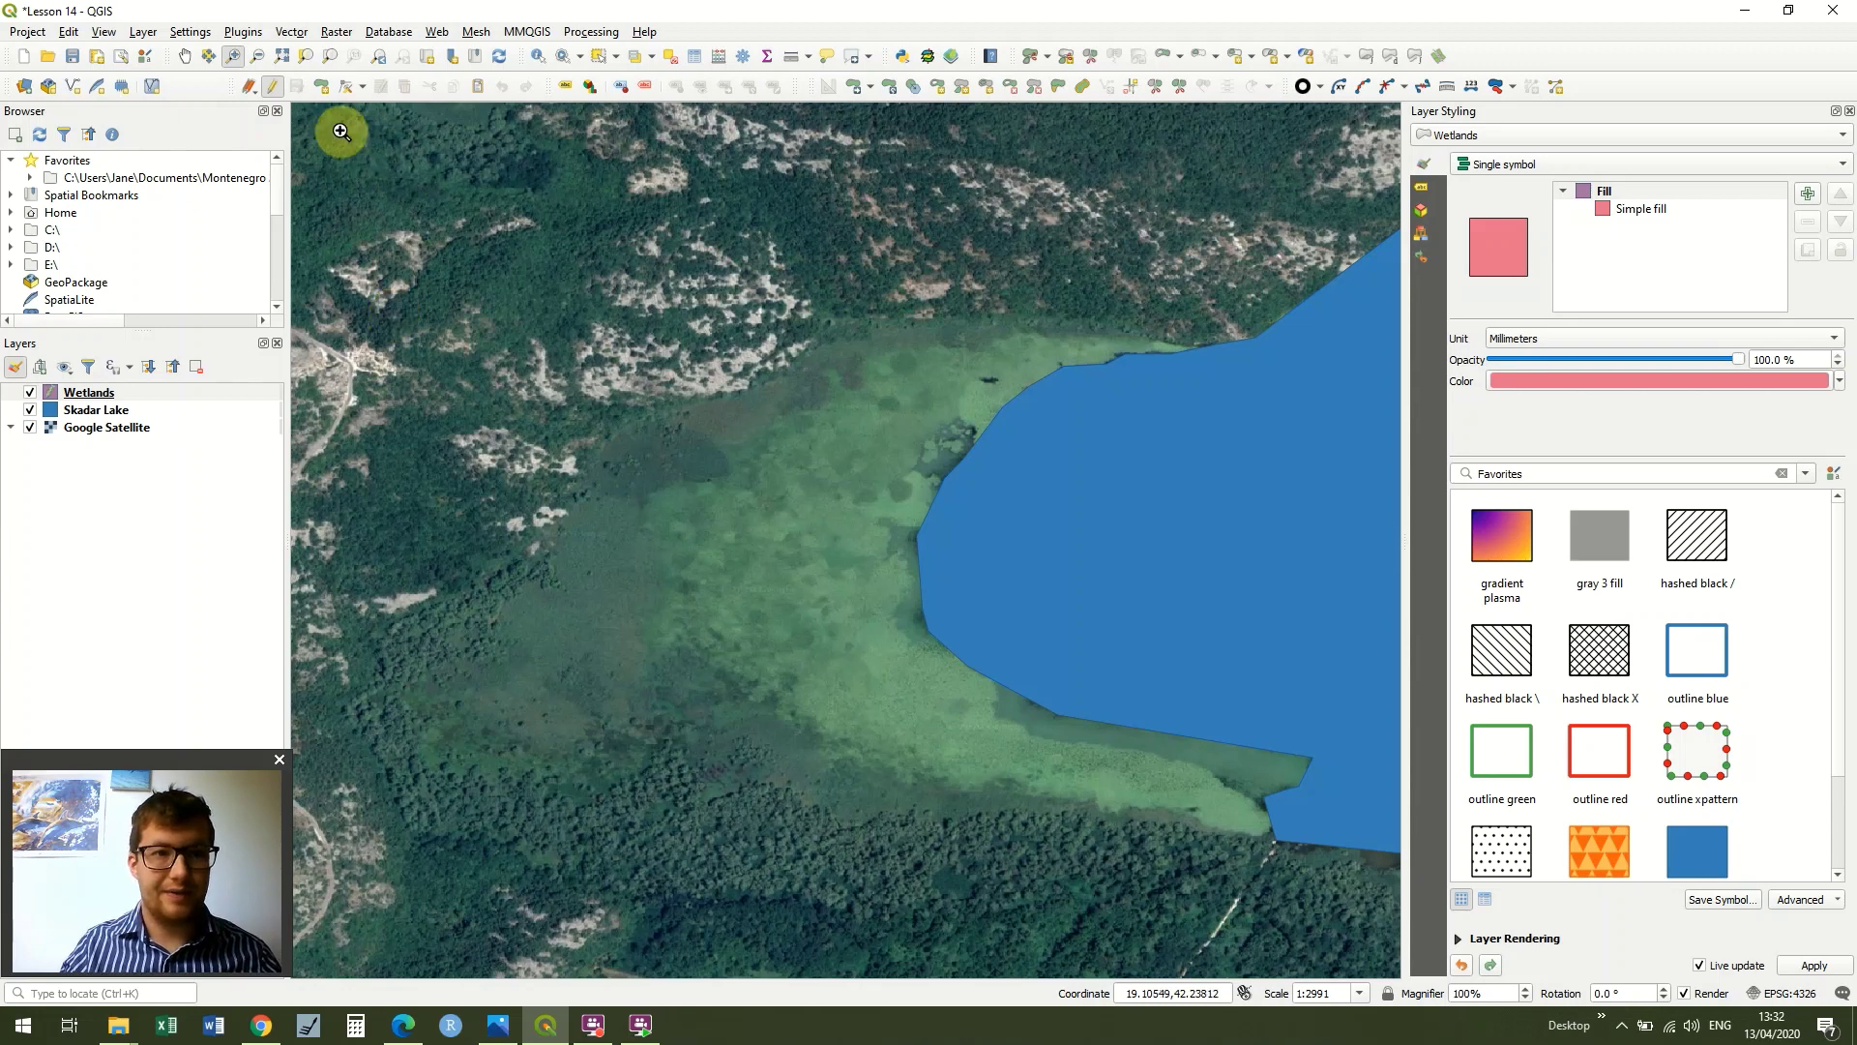
click(325, 90)
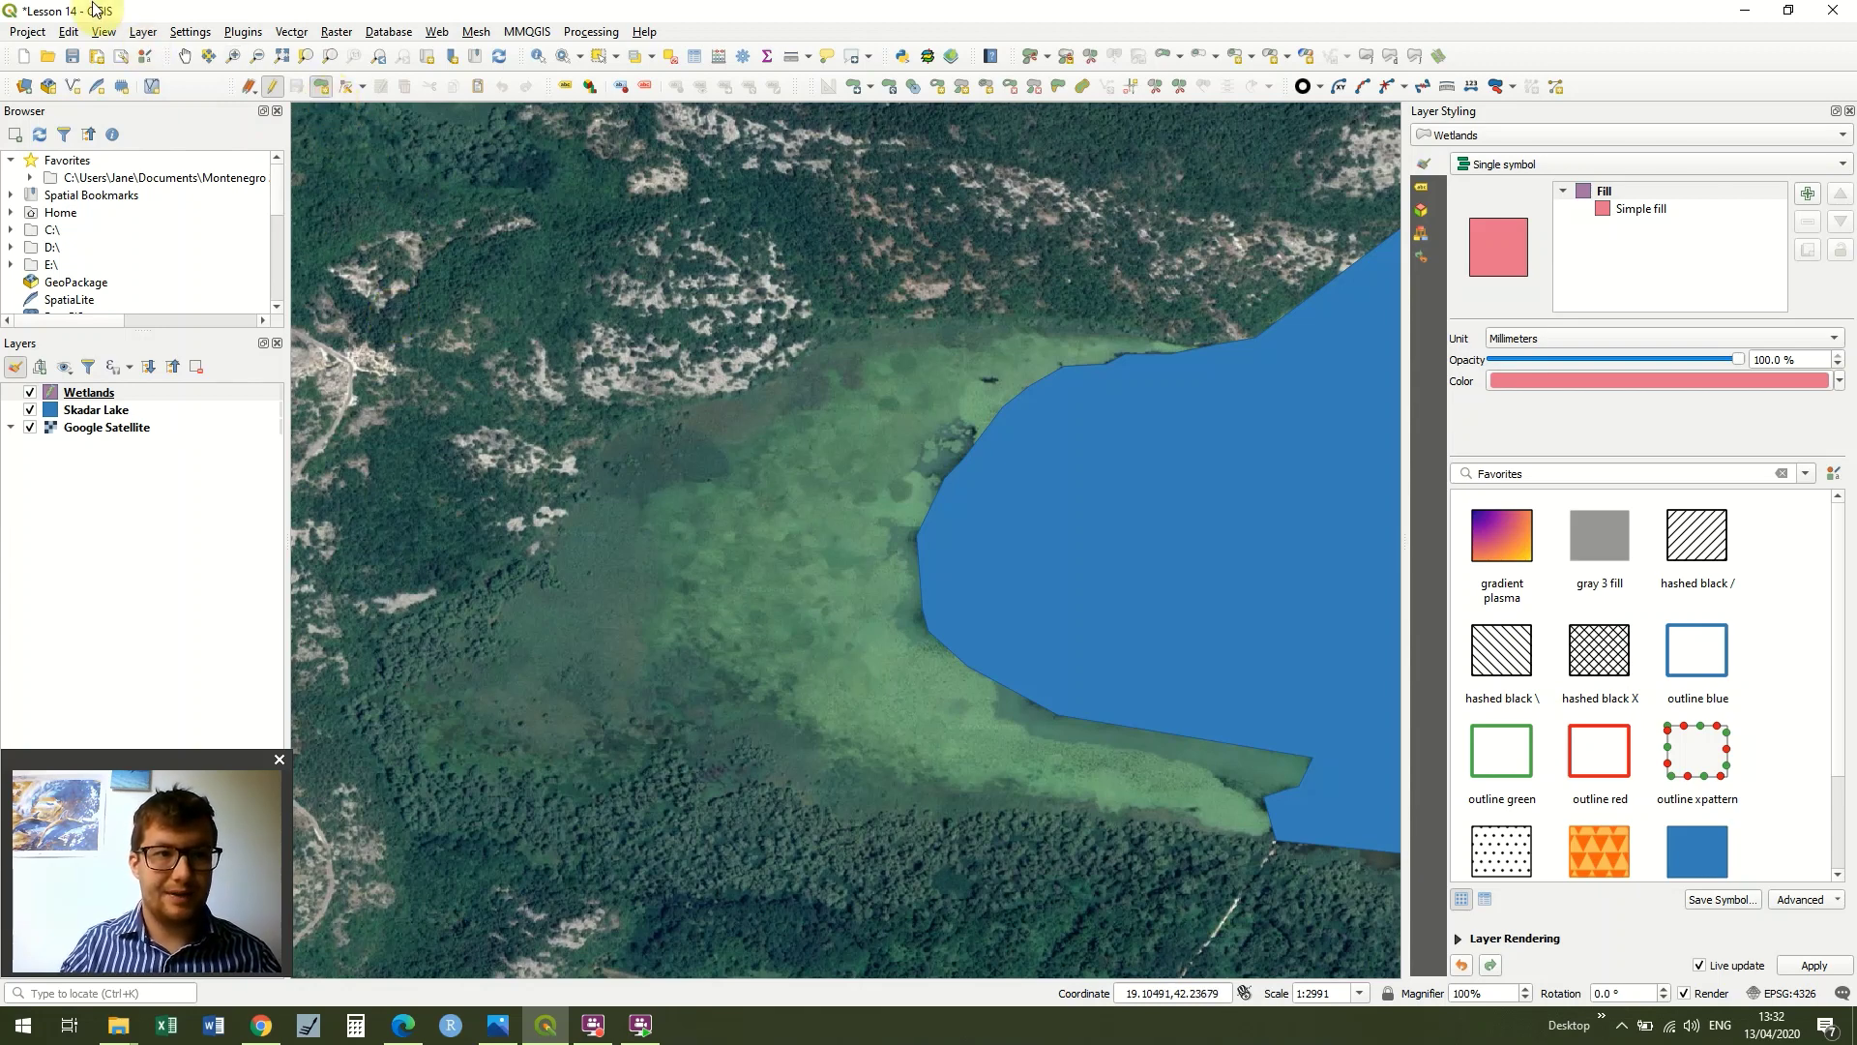
Step: Turn on Enable Snapping and Snapping on Intersection in the project Snapping Options
click(40, 35)
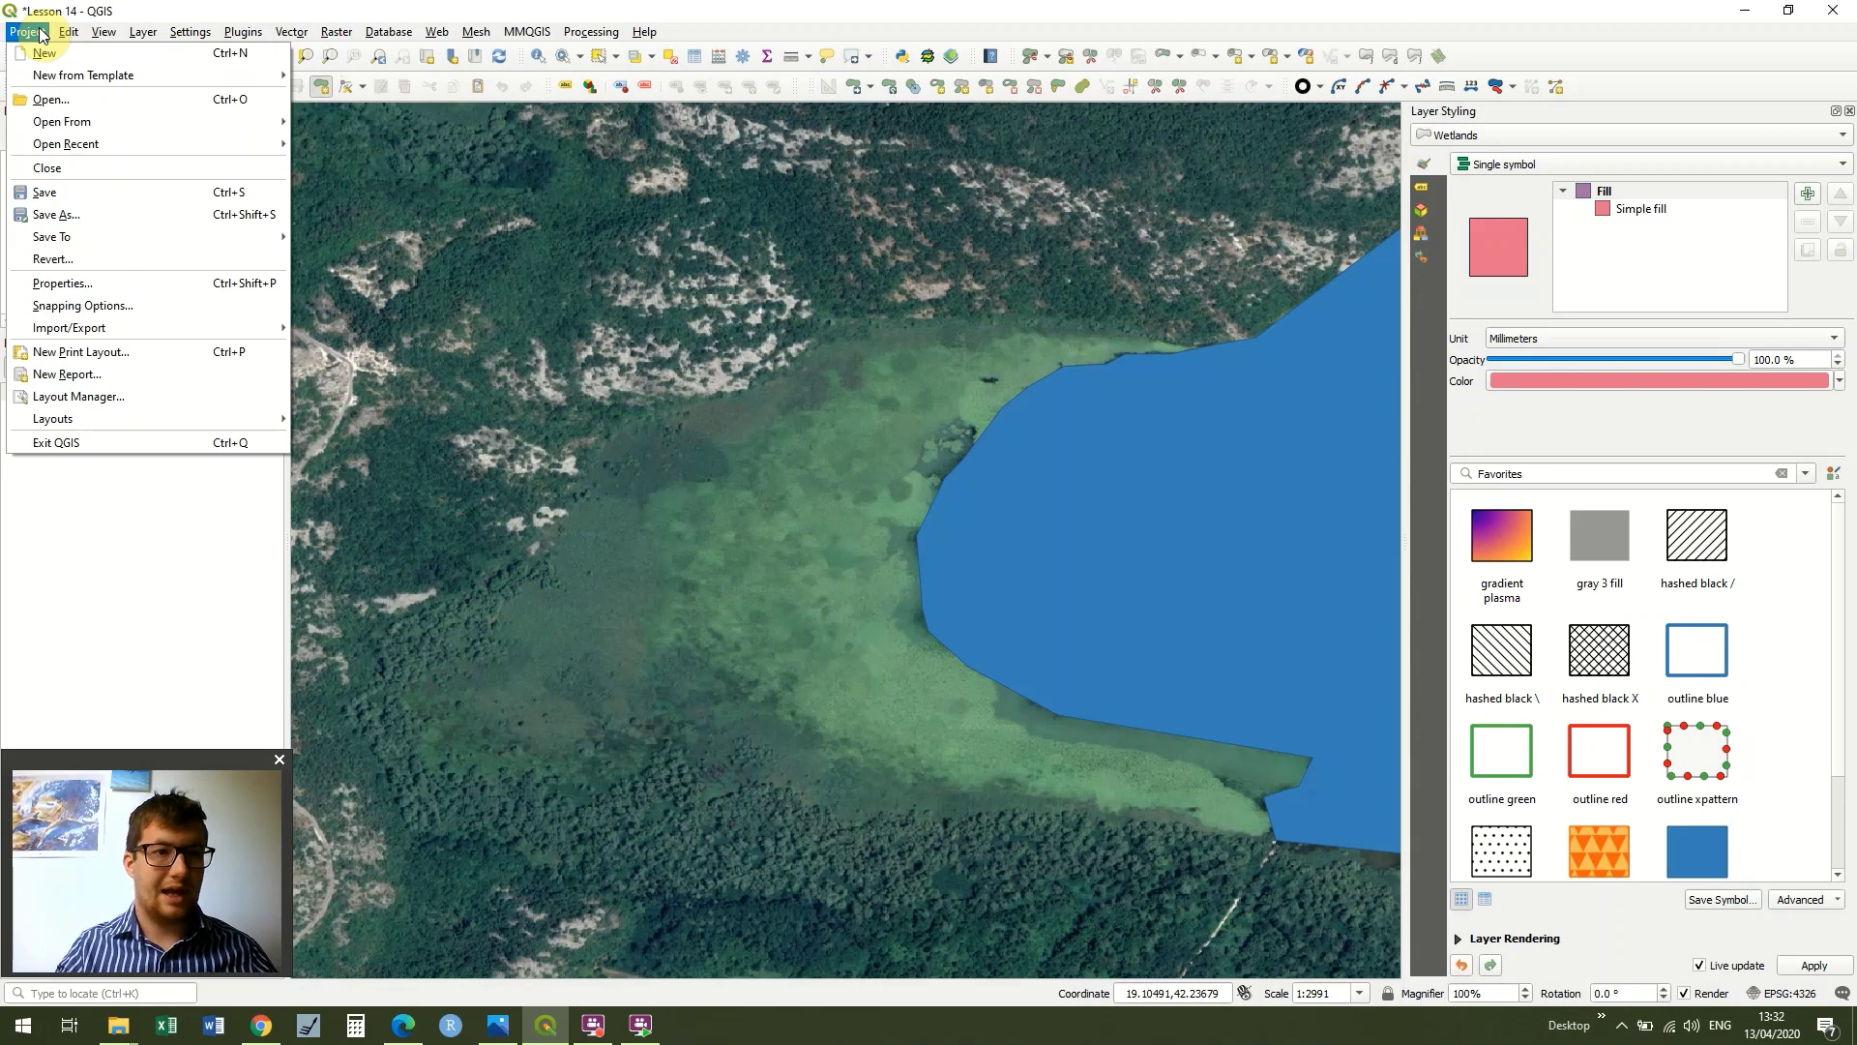
click(135, 304)
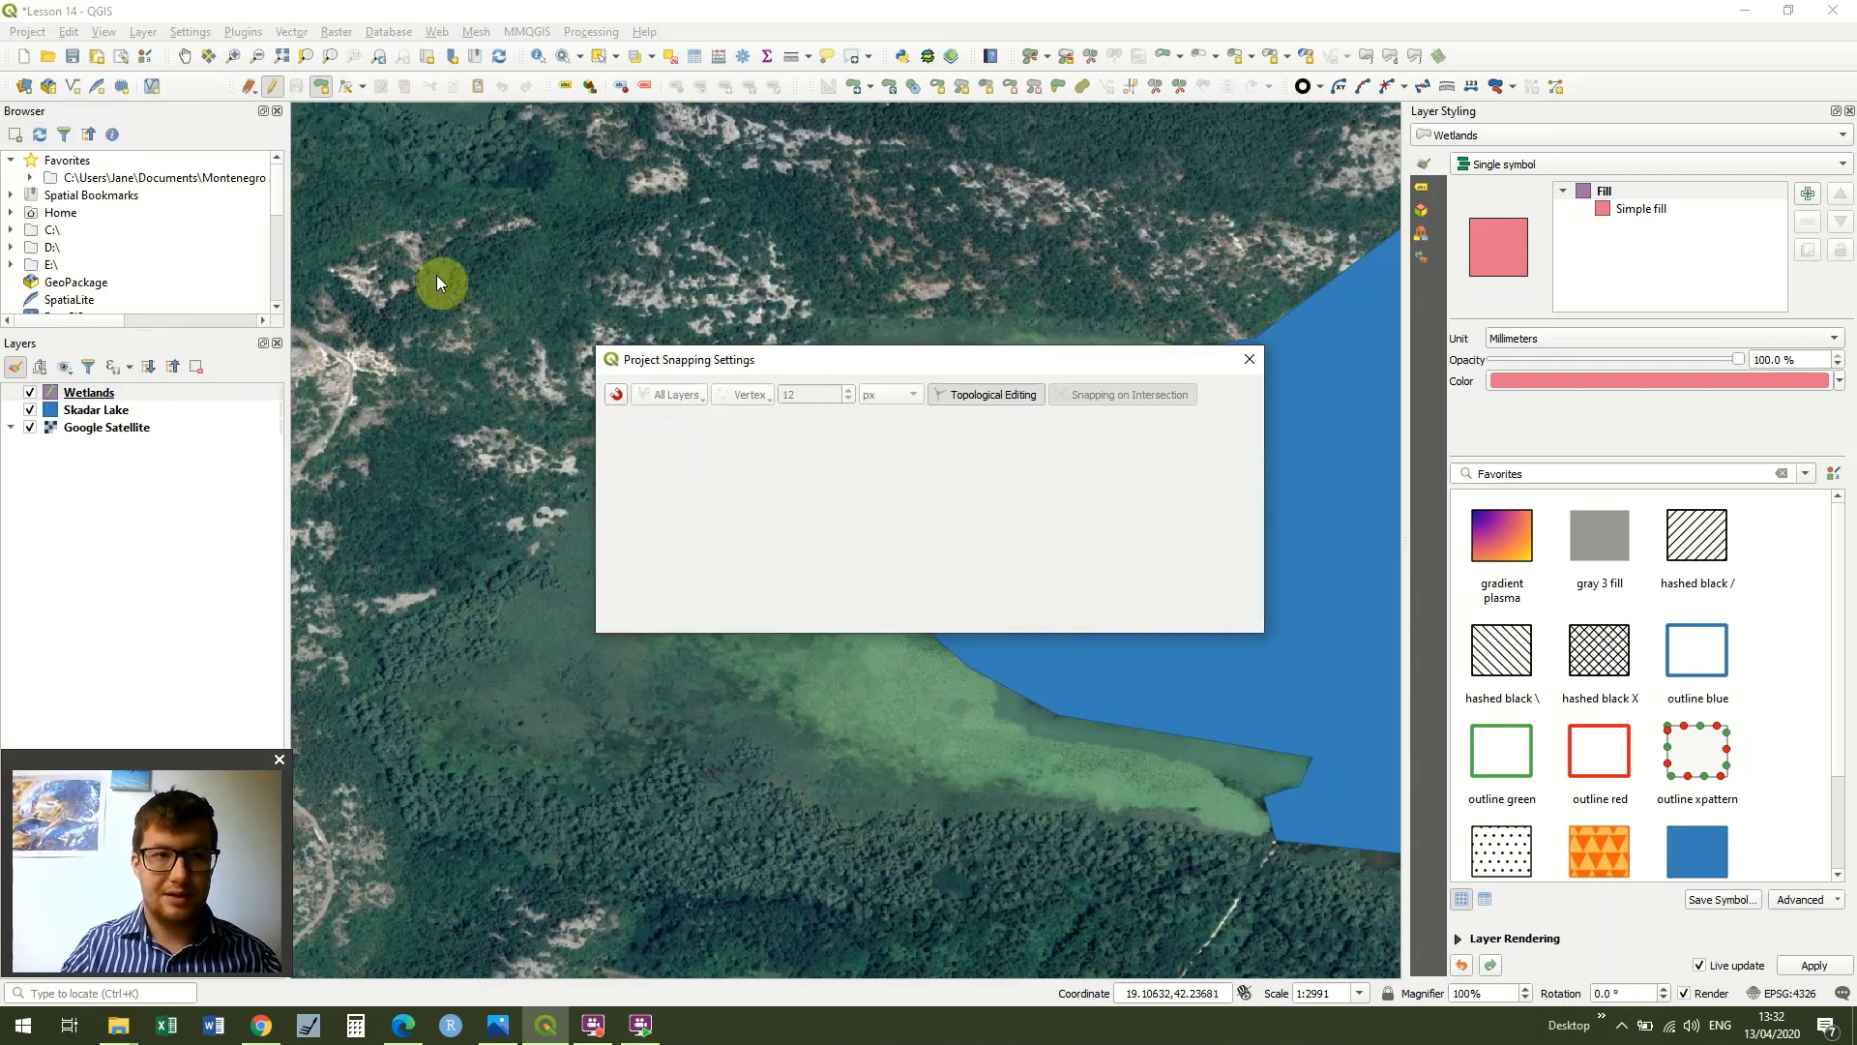
click(617, 394)
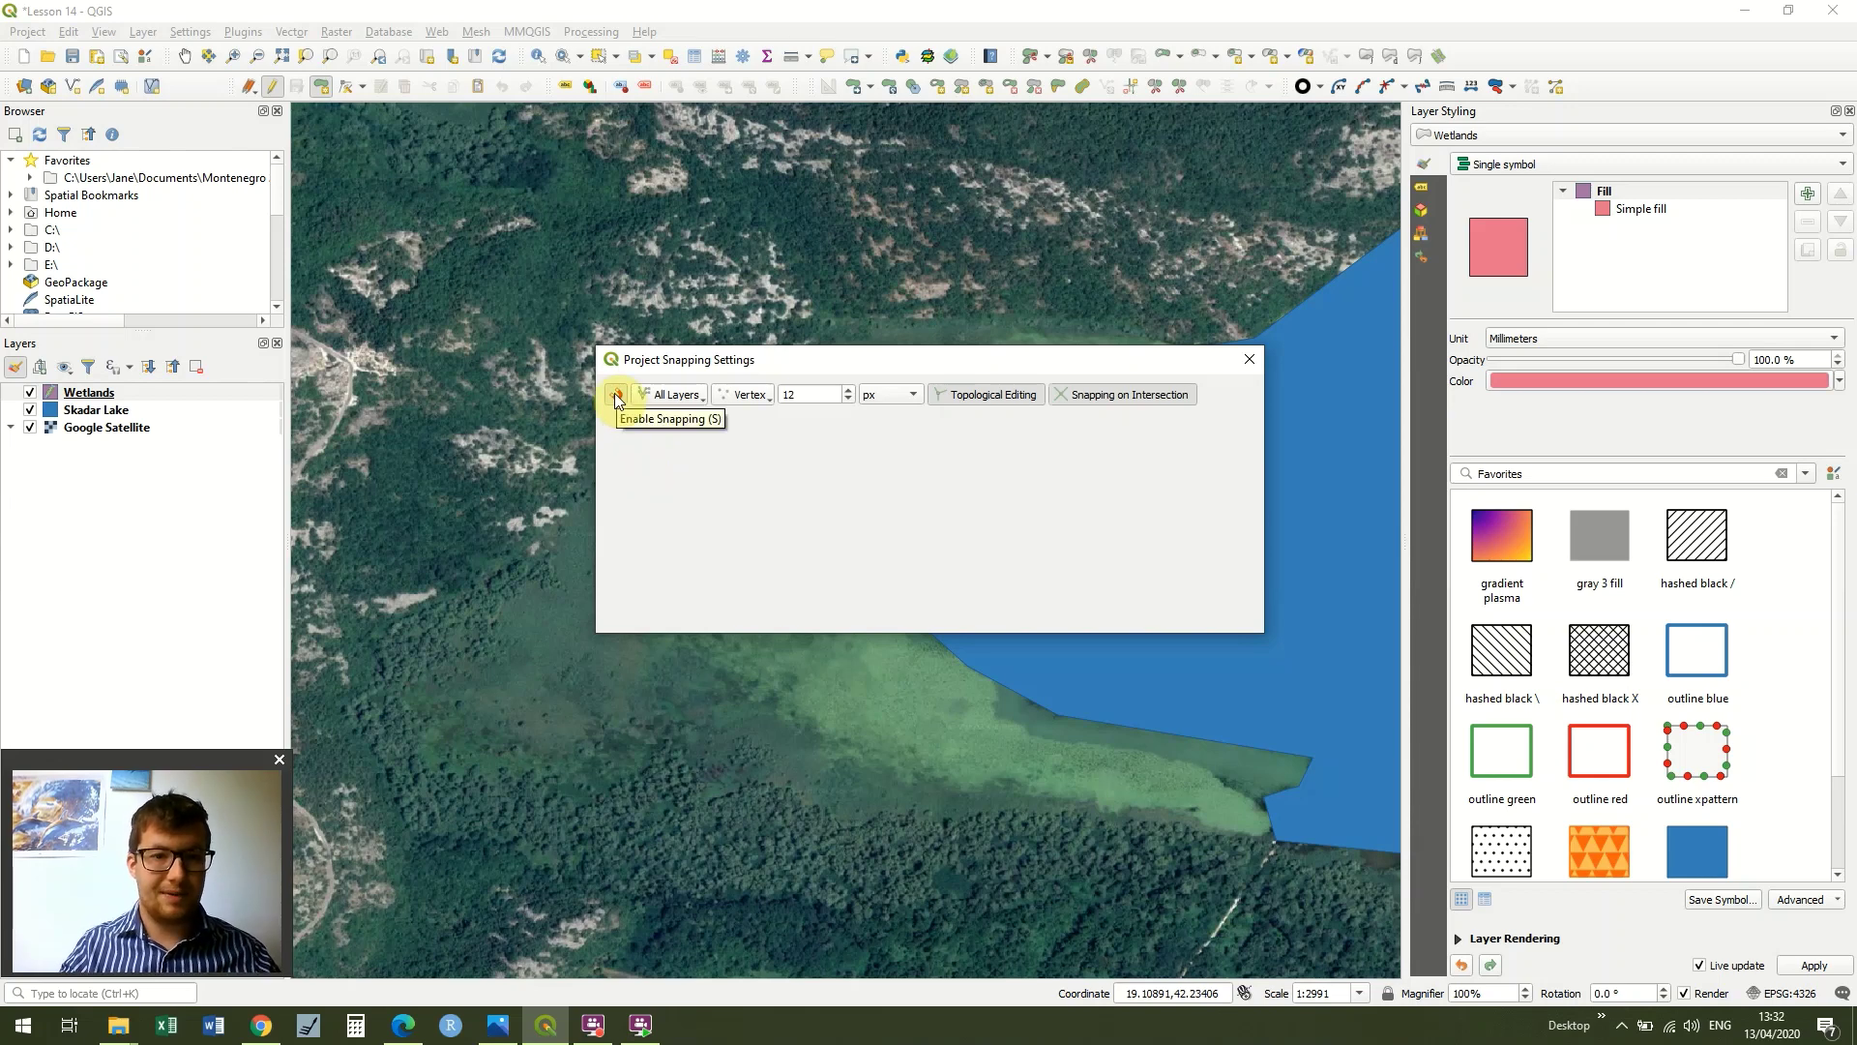
click(1084, 396)
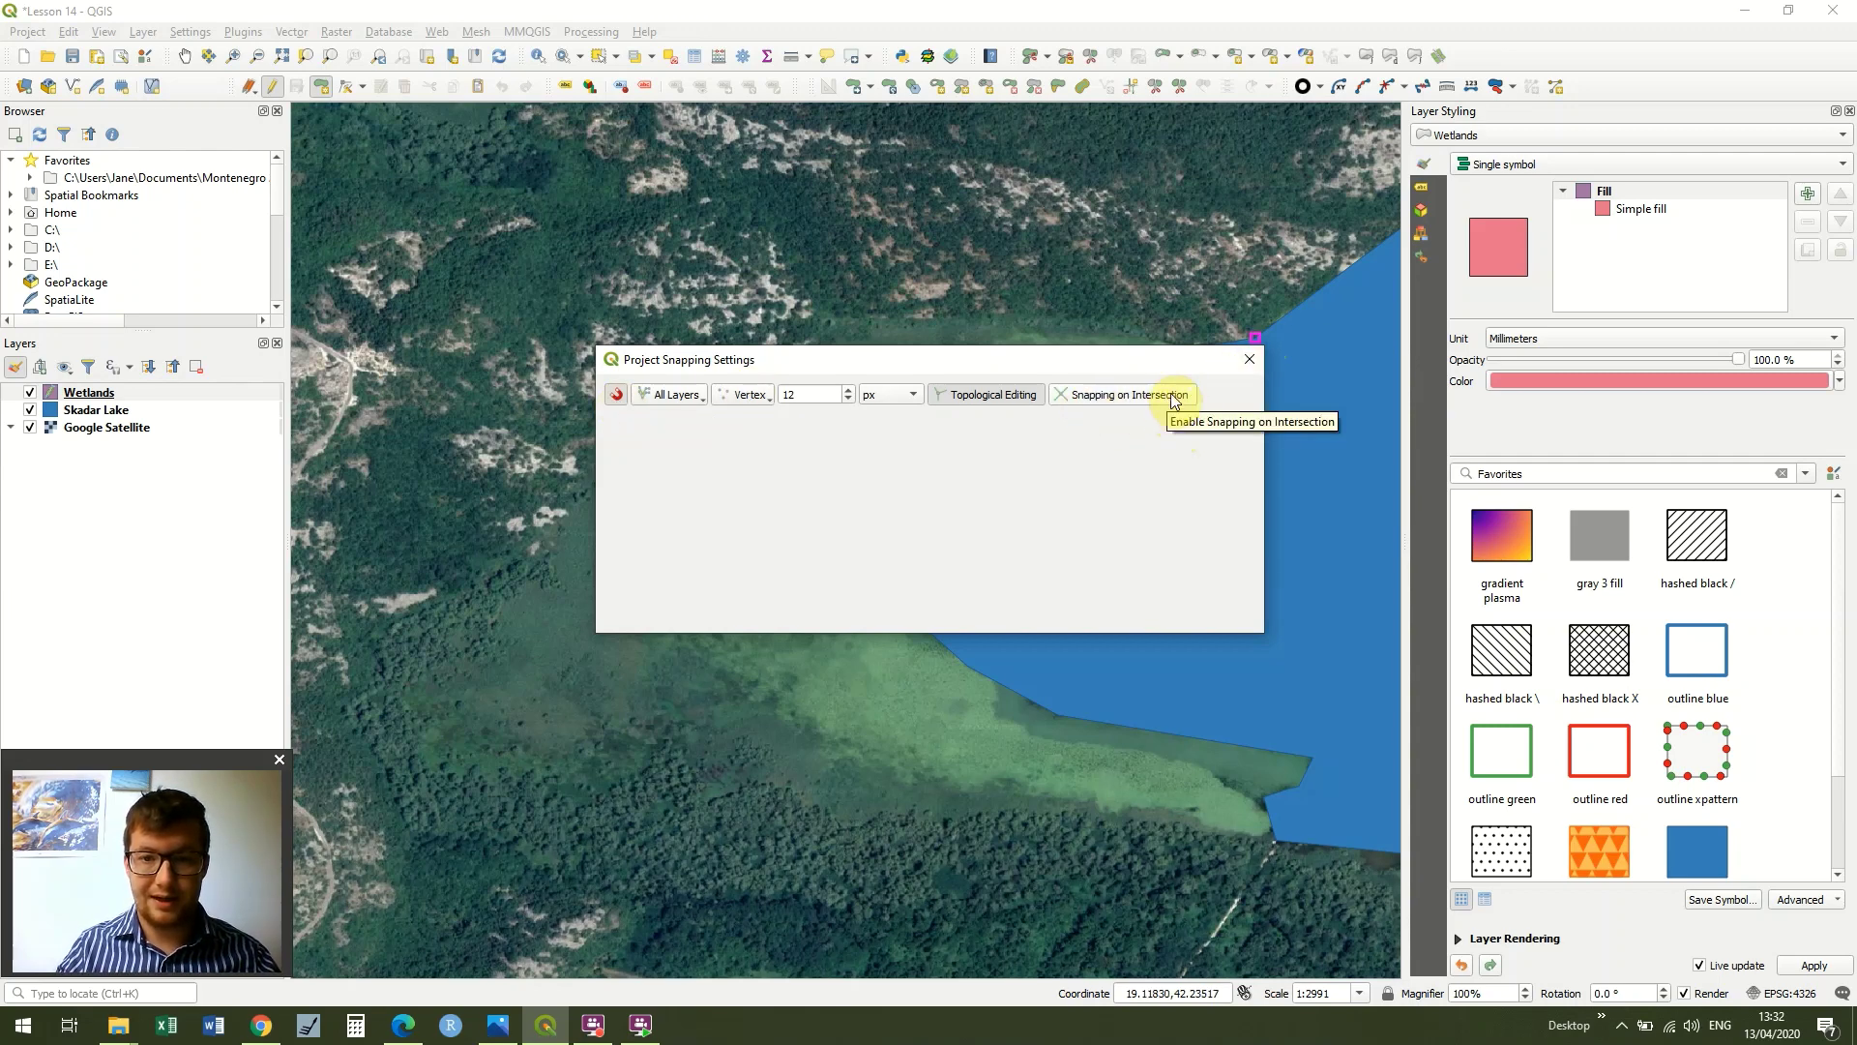
click(1247, 366)
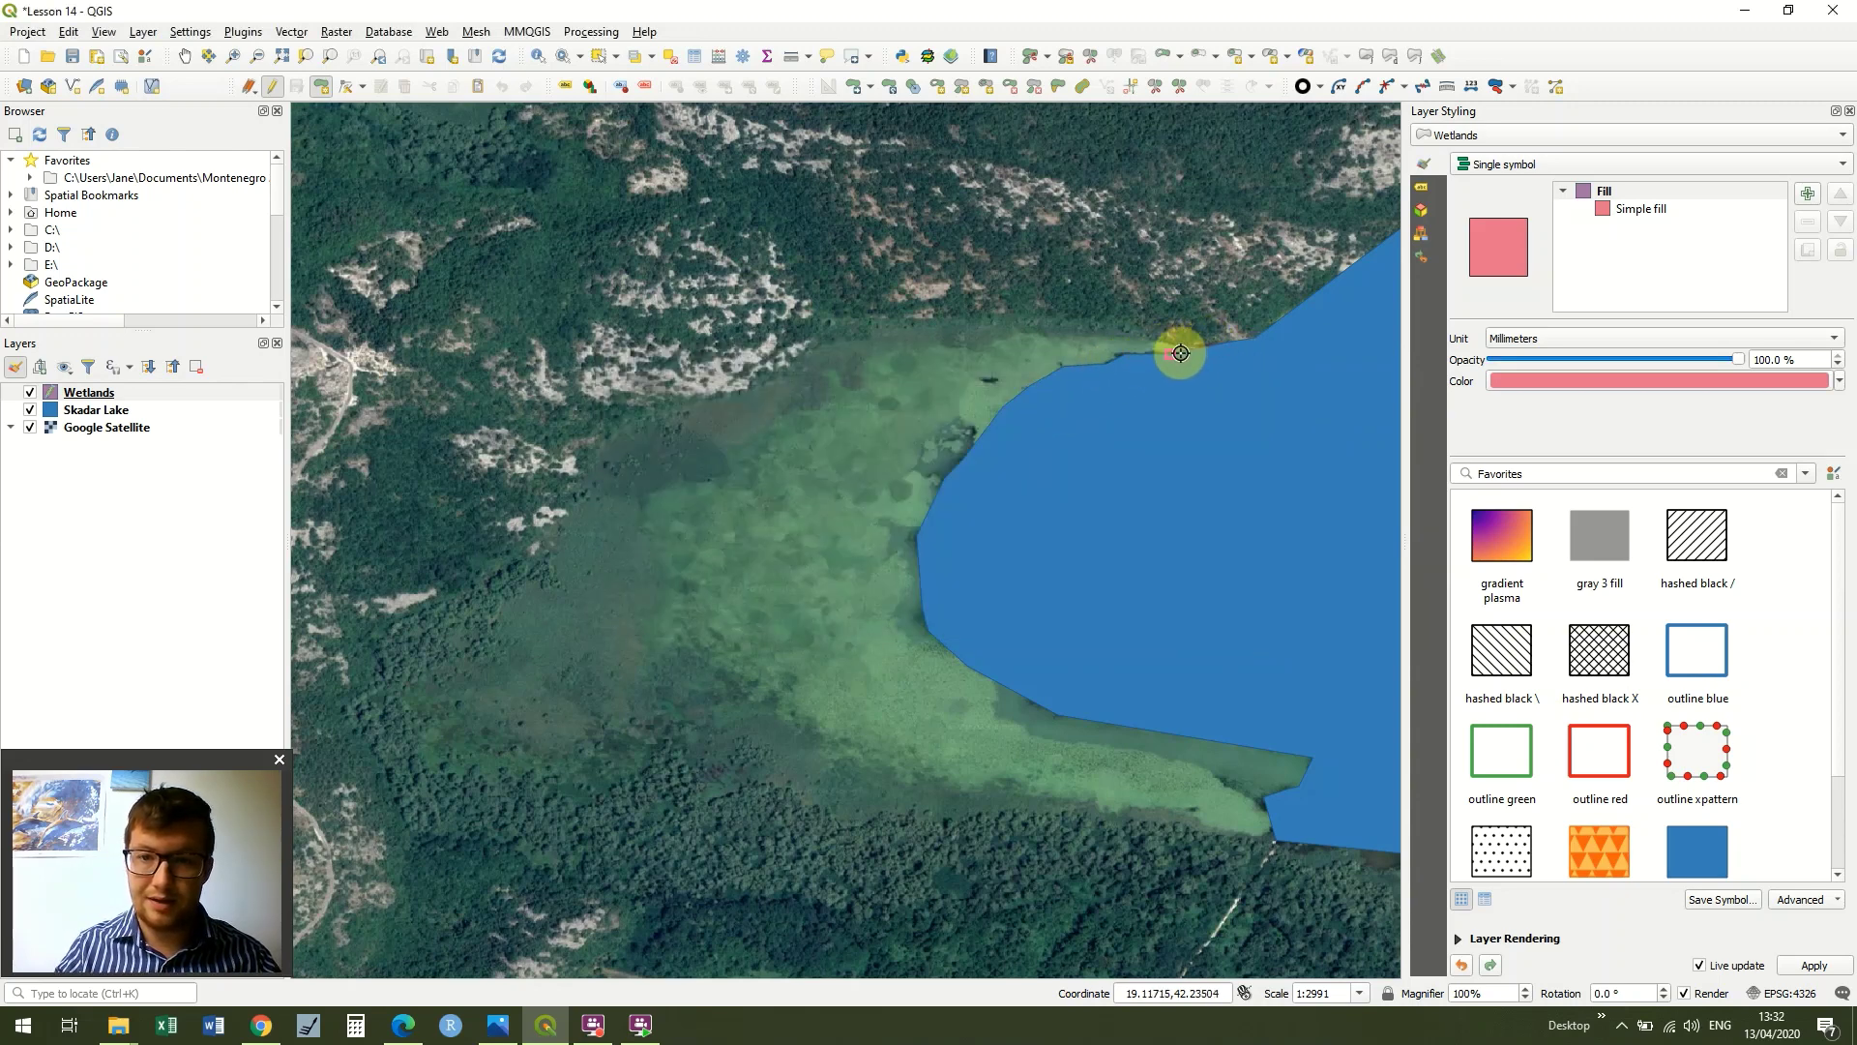
Step: Place vertices snapped along the bay's shoreline from the northern curve to the lake corner
click(1171, 353)
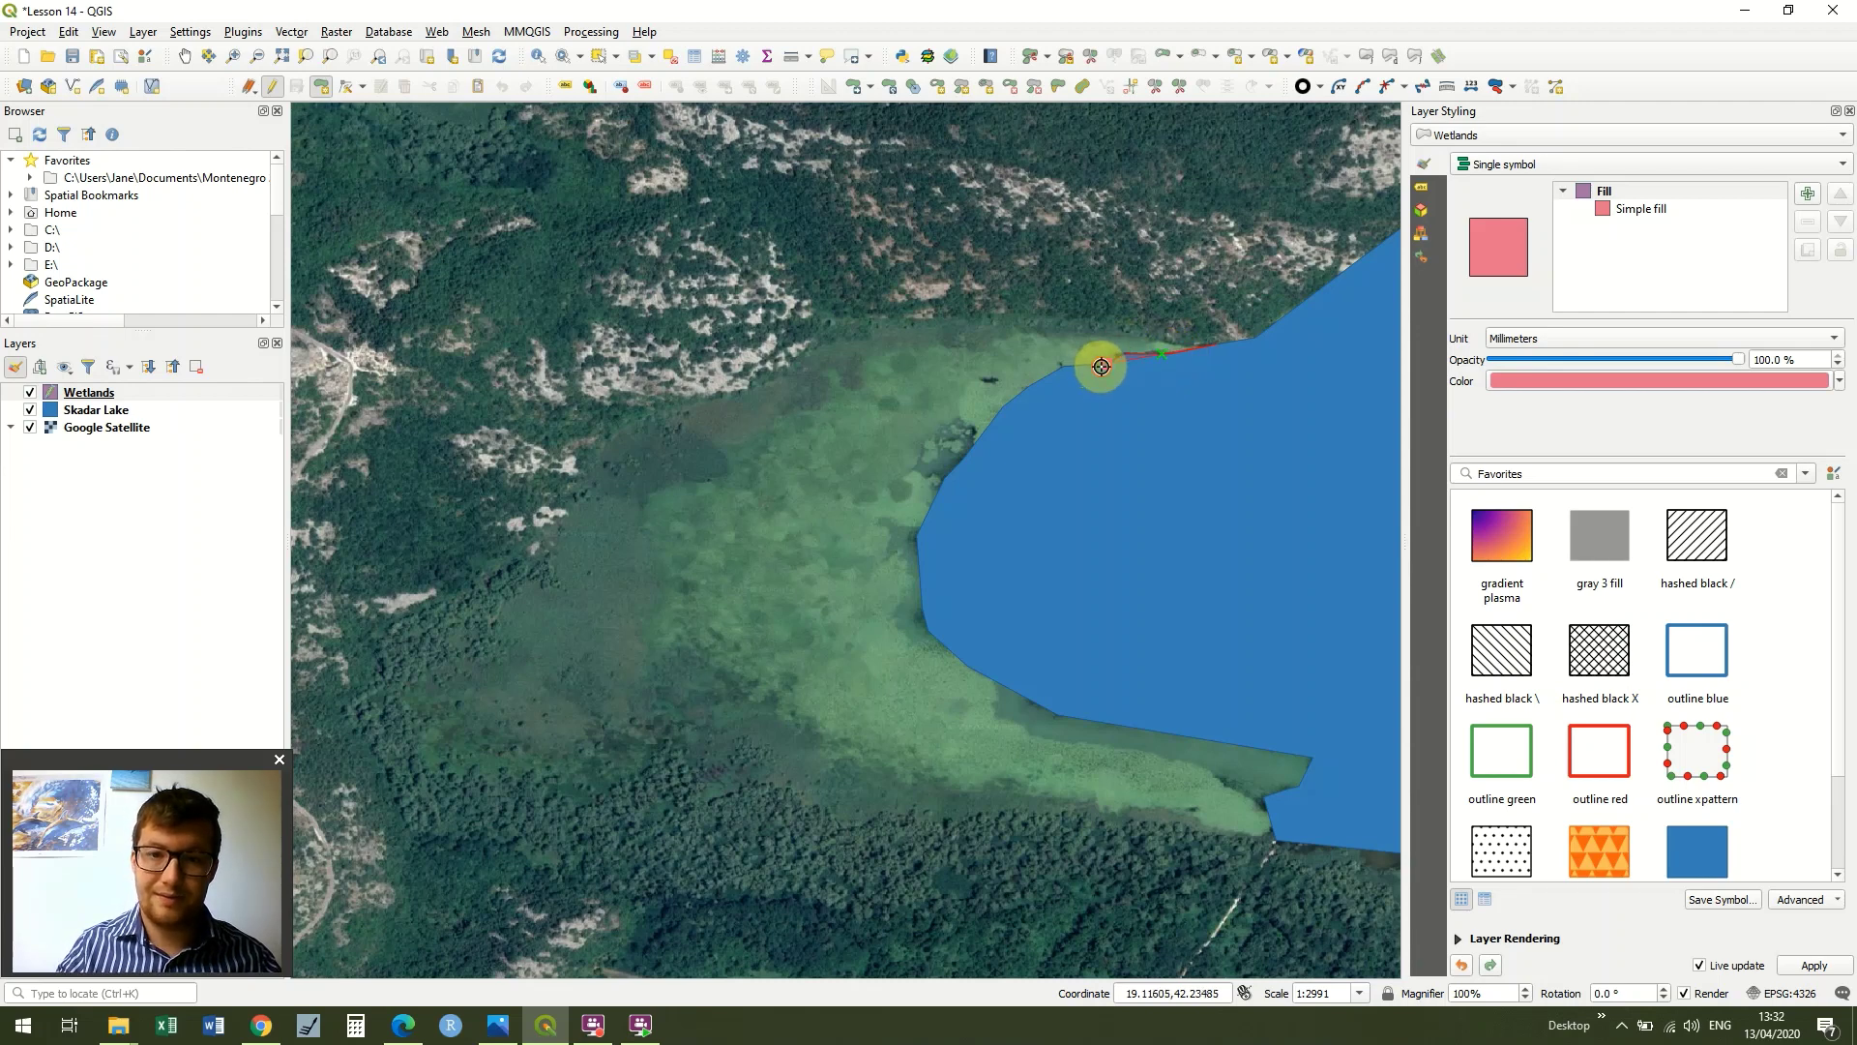
click(1116, 358)
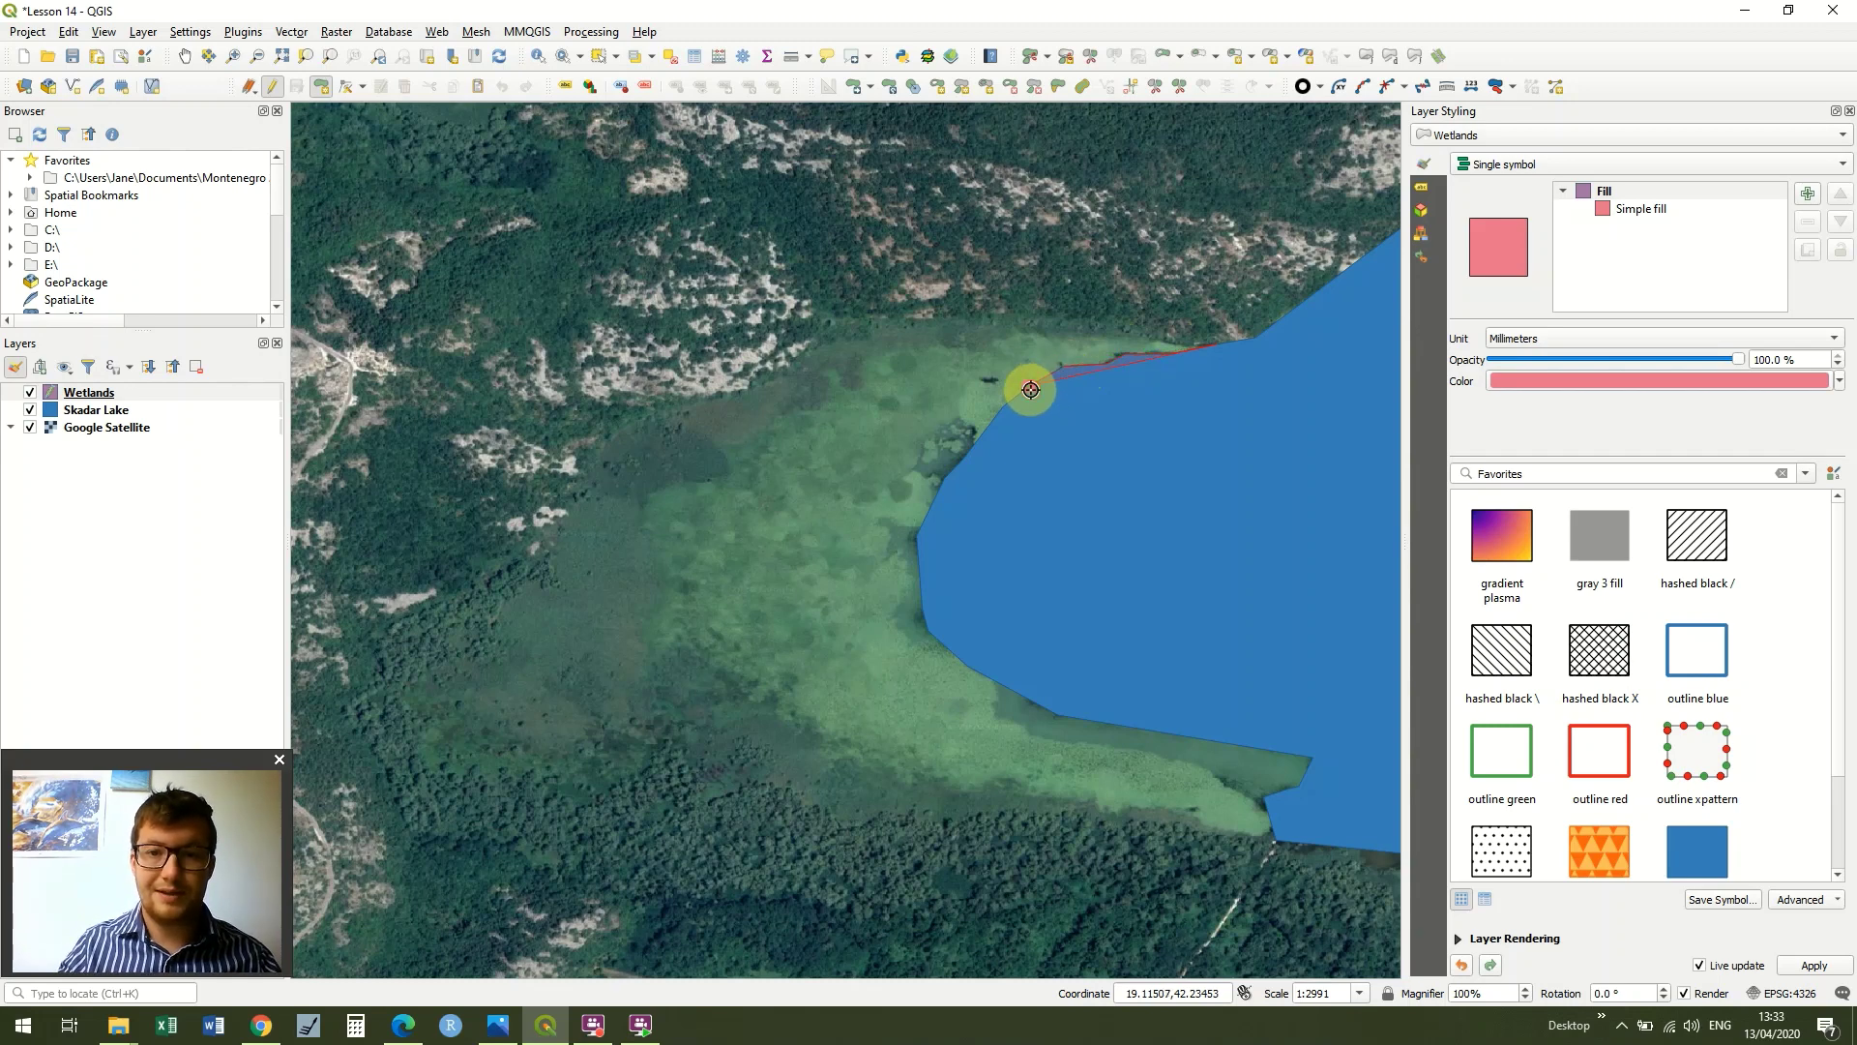
click(1030, 388)
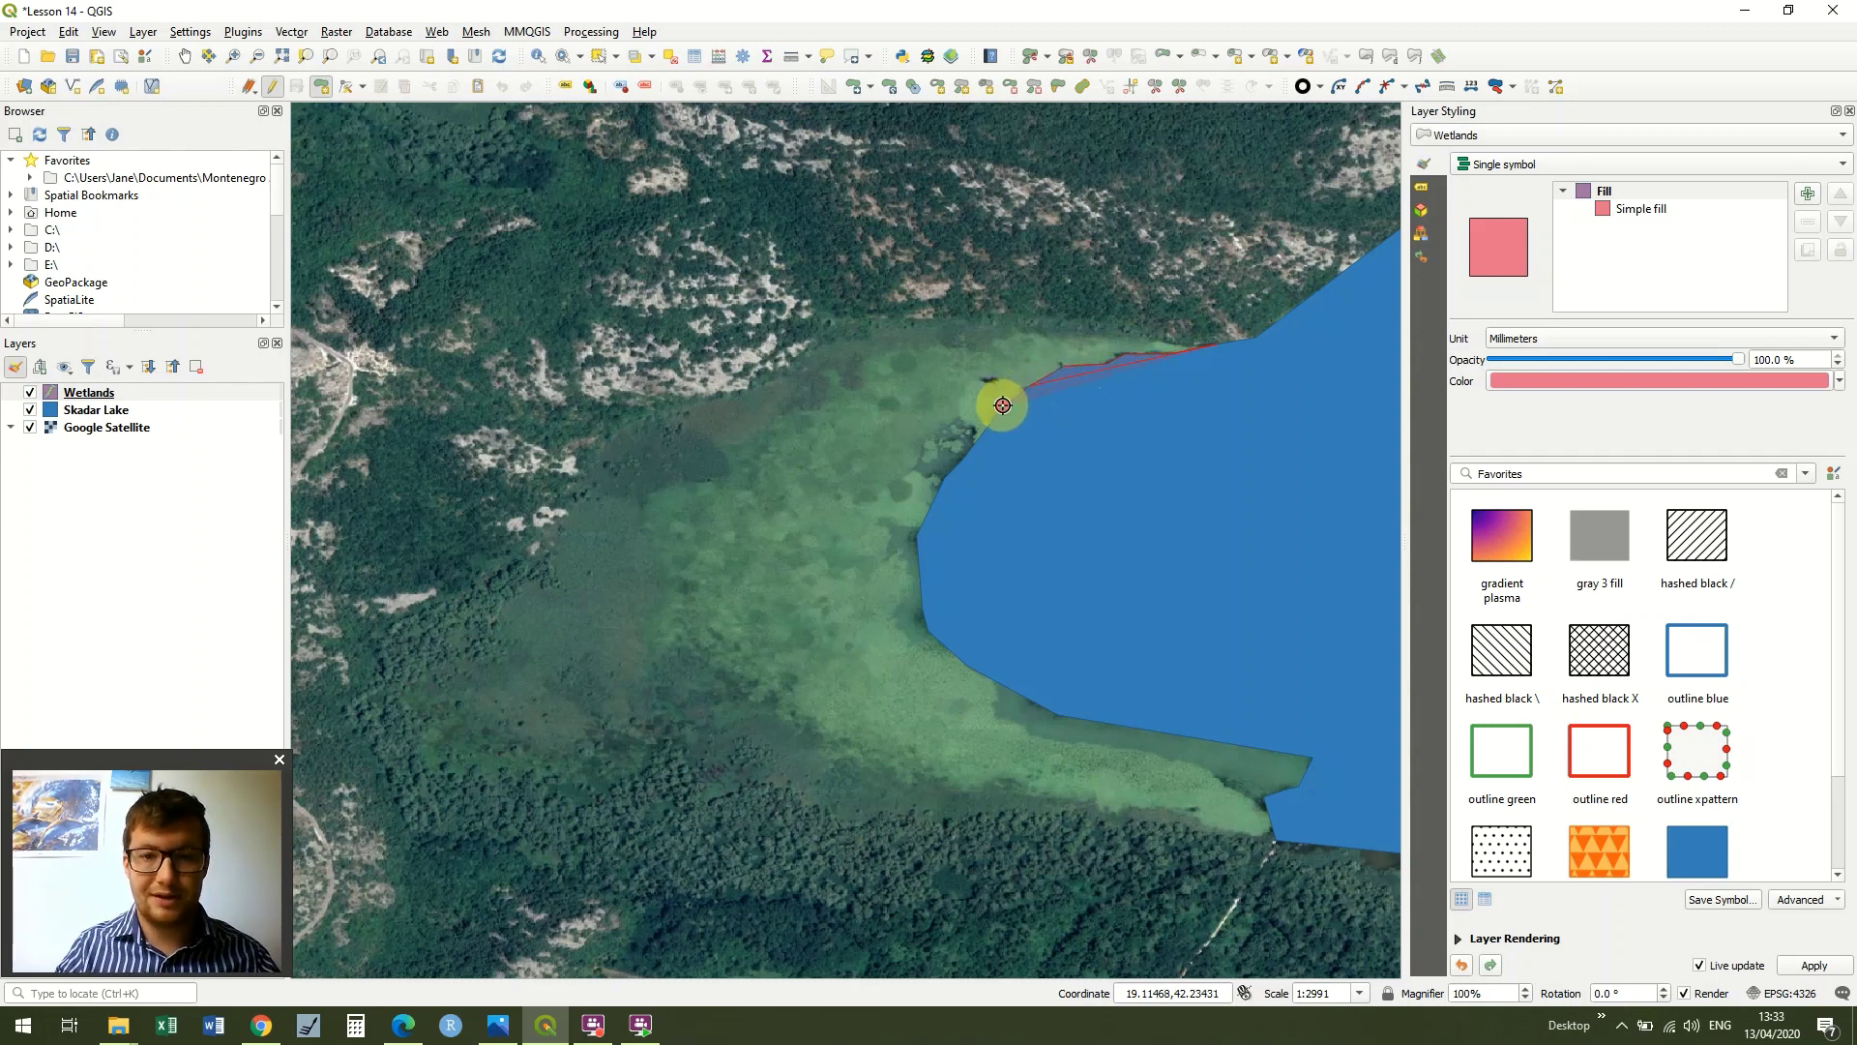
click(1002, 404)
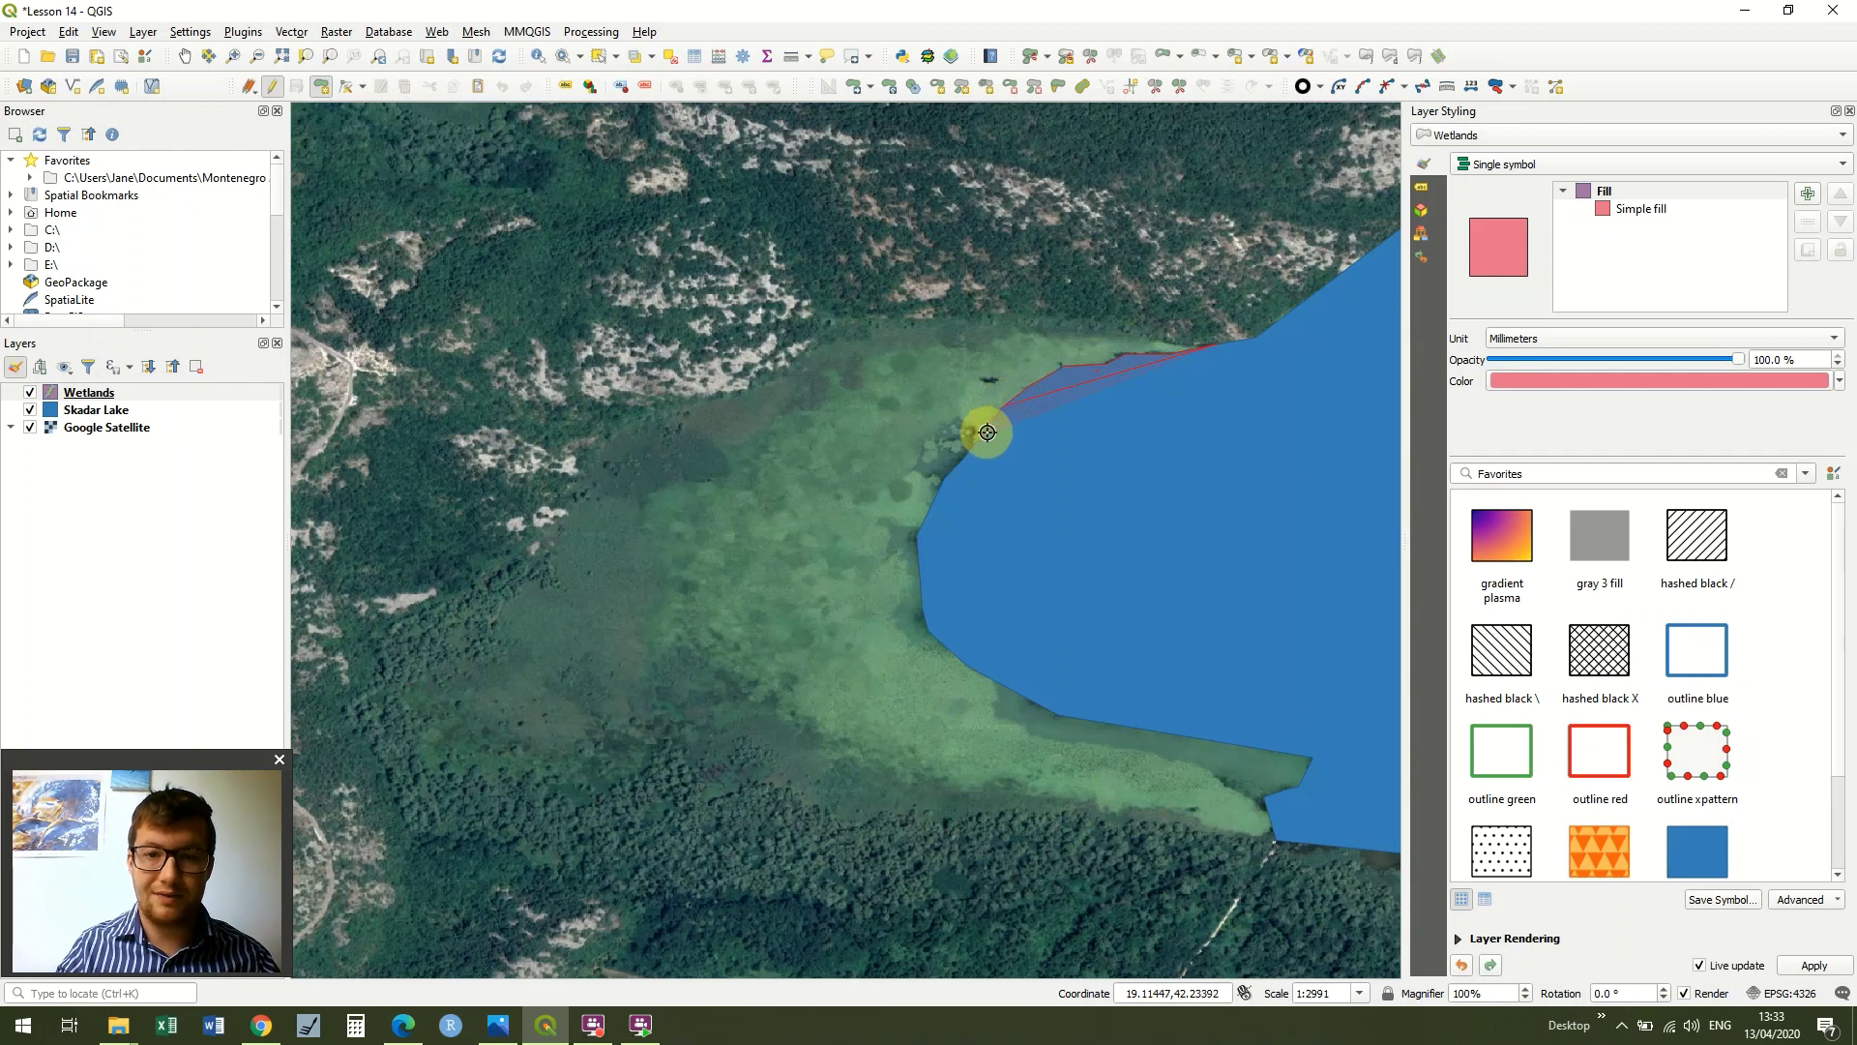
click(946, 476)
click(917, 535)
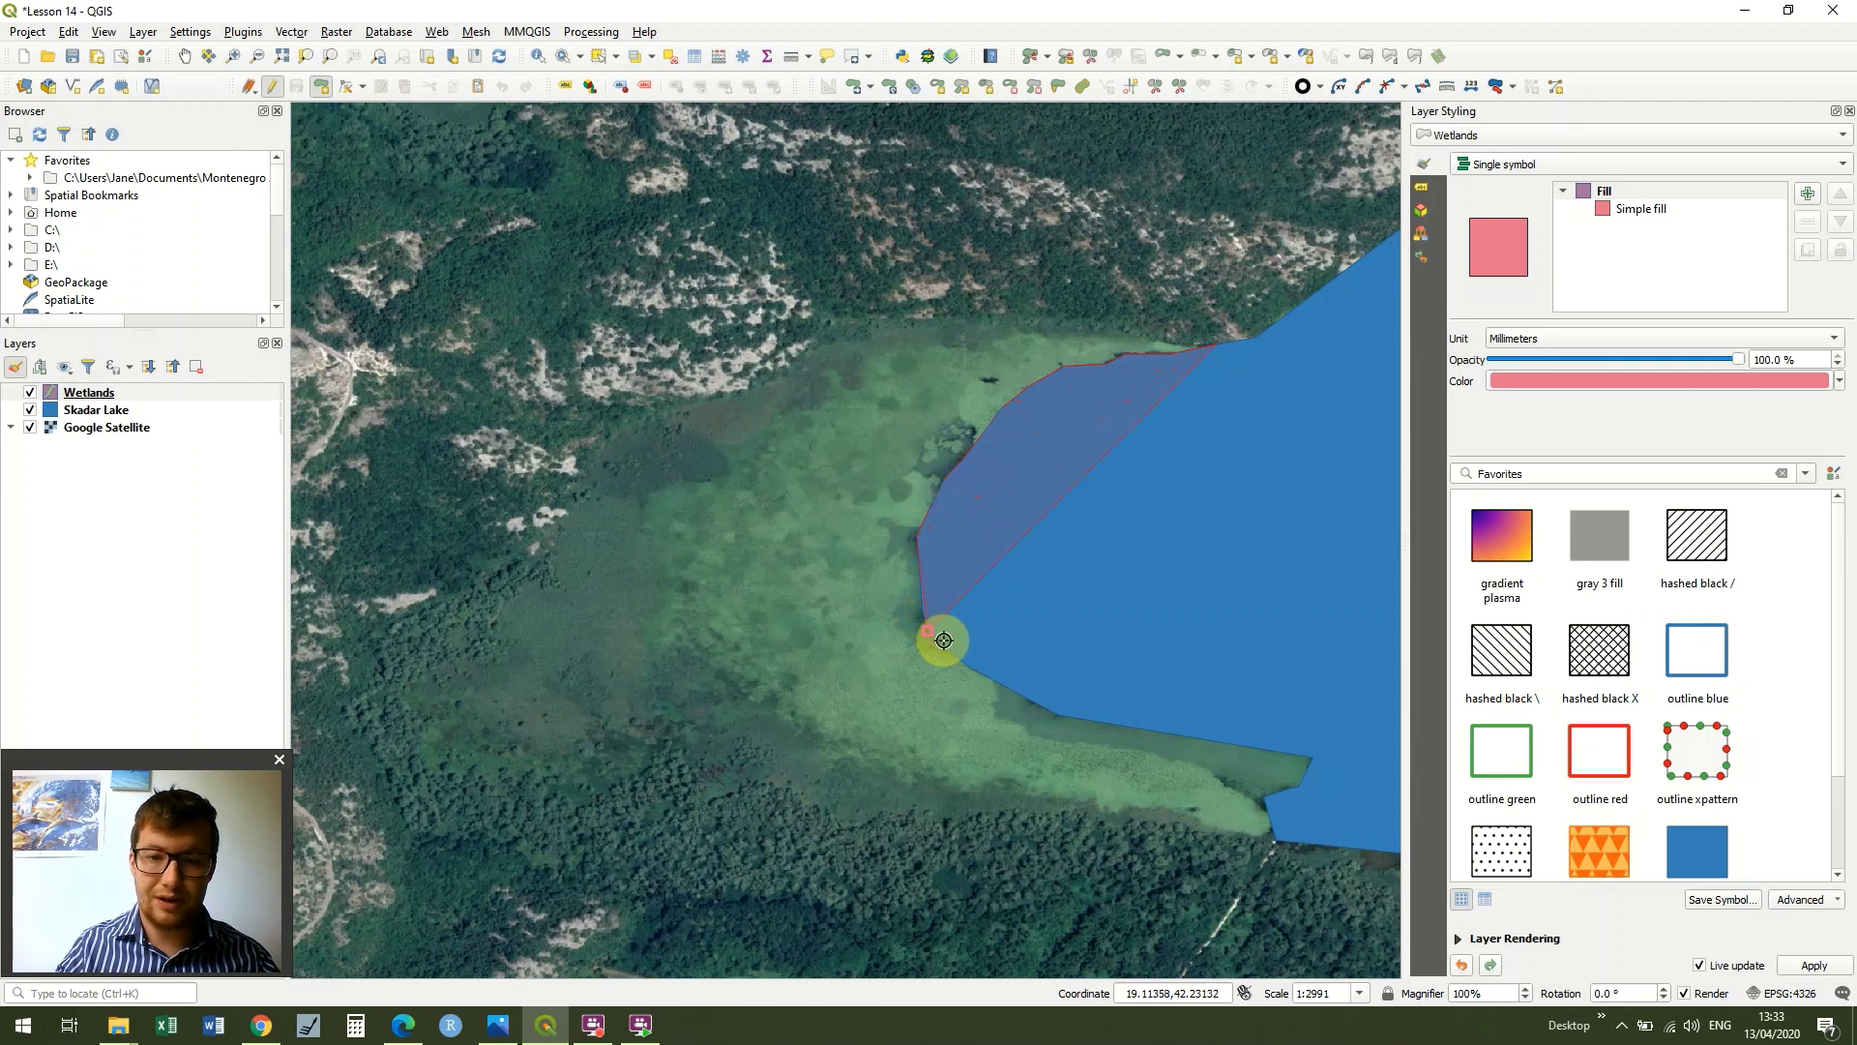
click(944, 639)
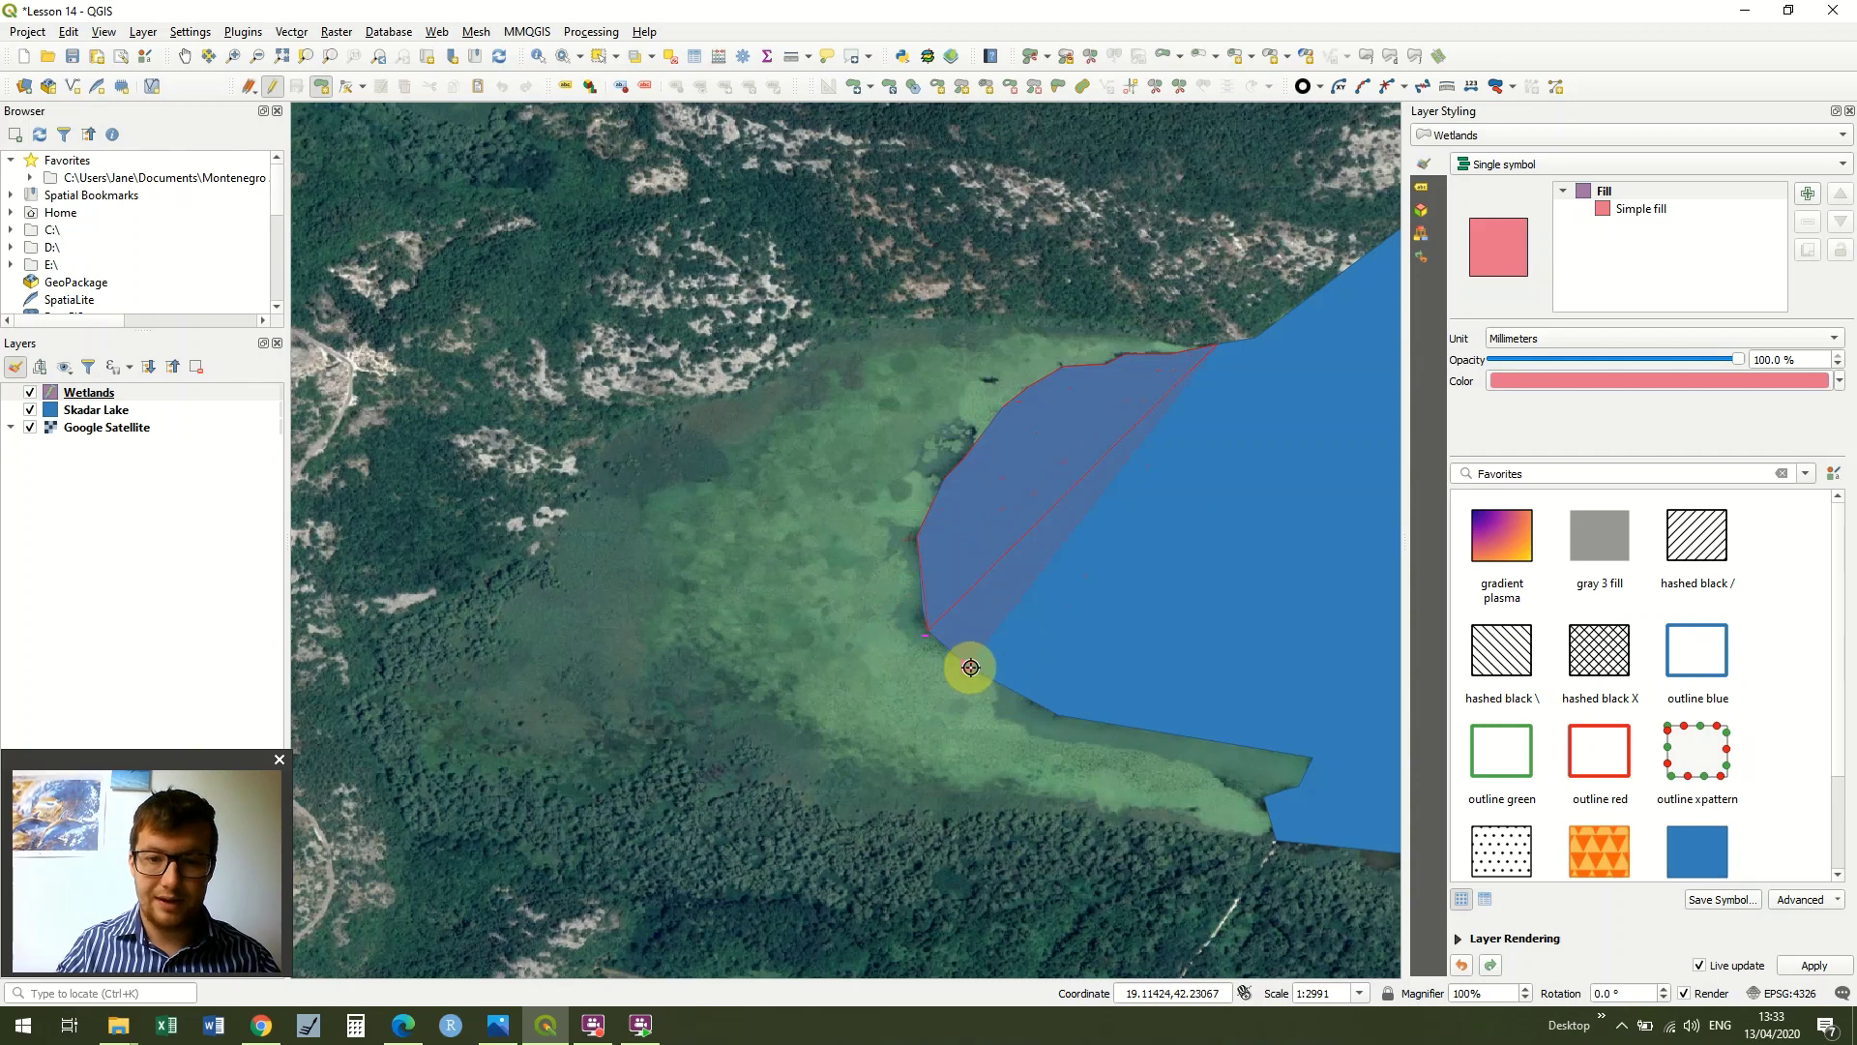
click(1054, 714)
Step: Continue the outline around the marsh's southern, western and northern edges toward the shore
click(1034, 812)
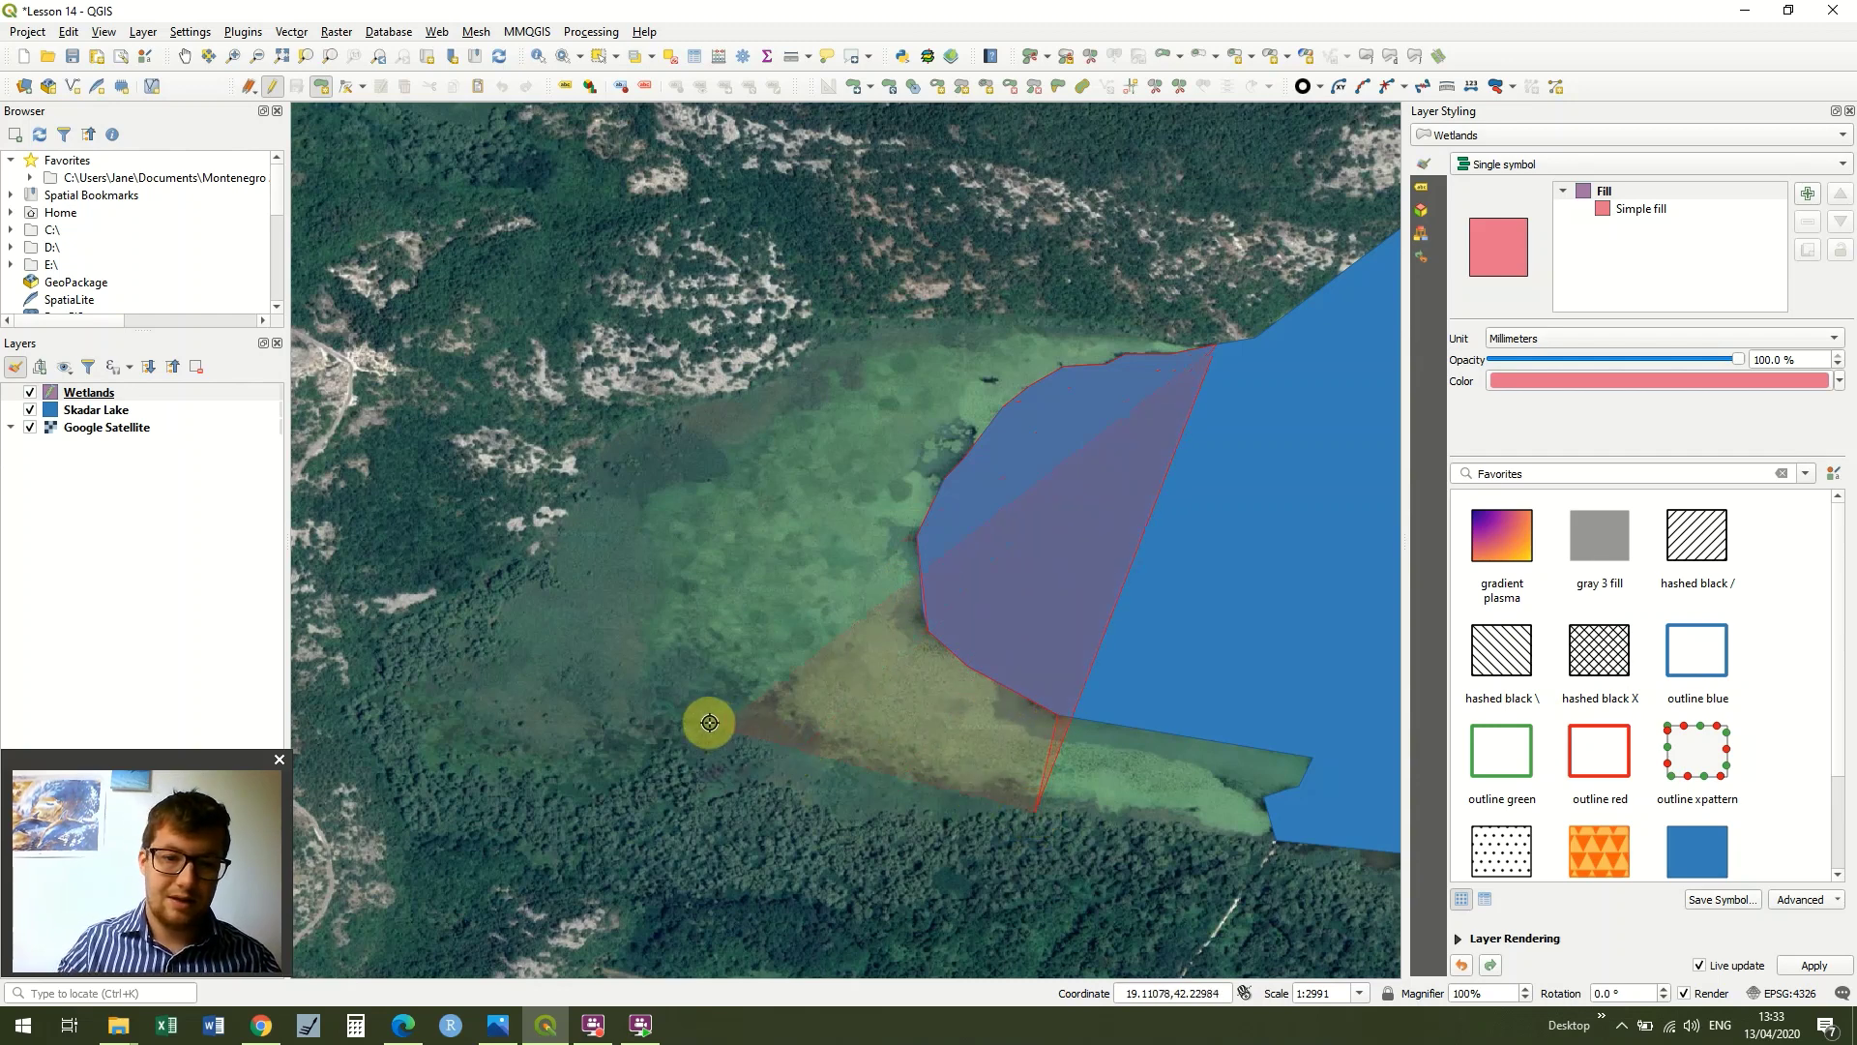
click(723, 697)
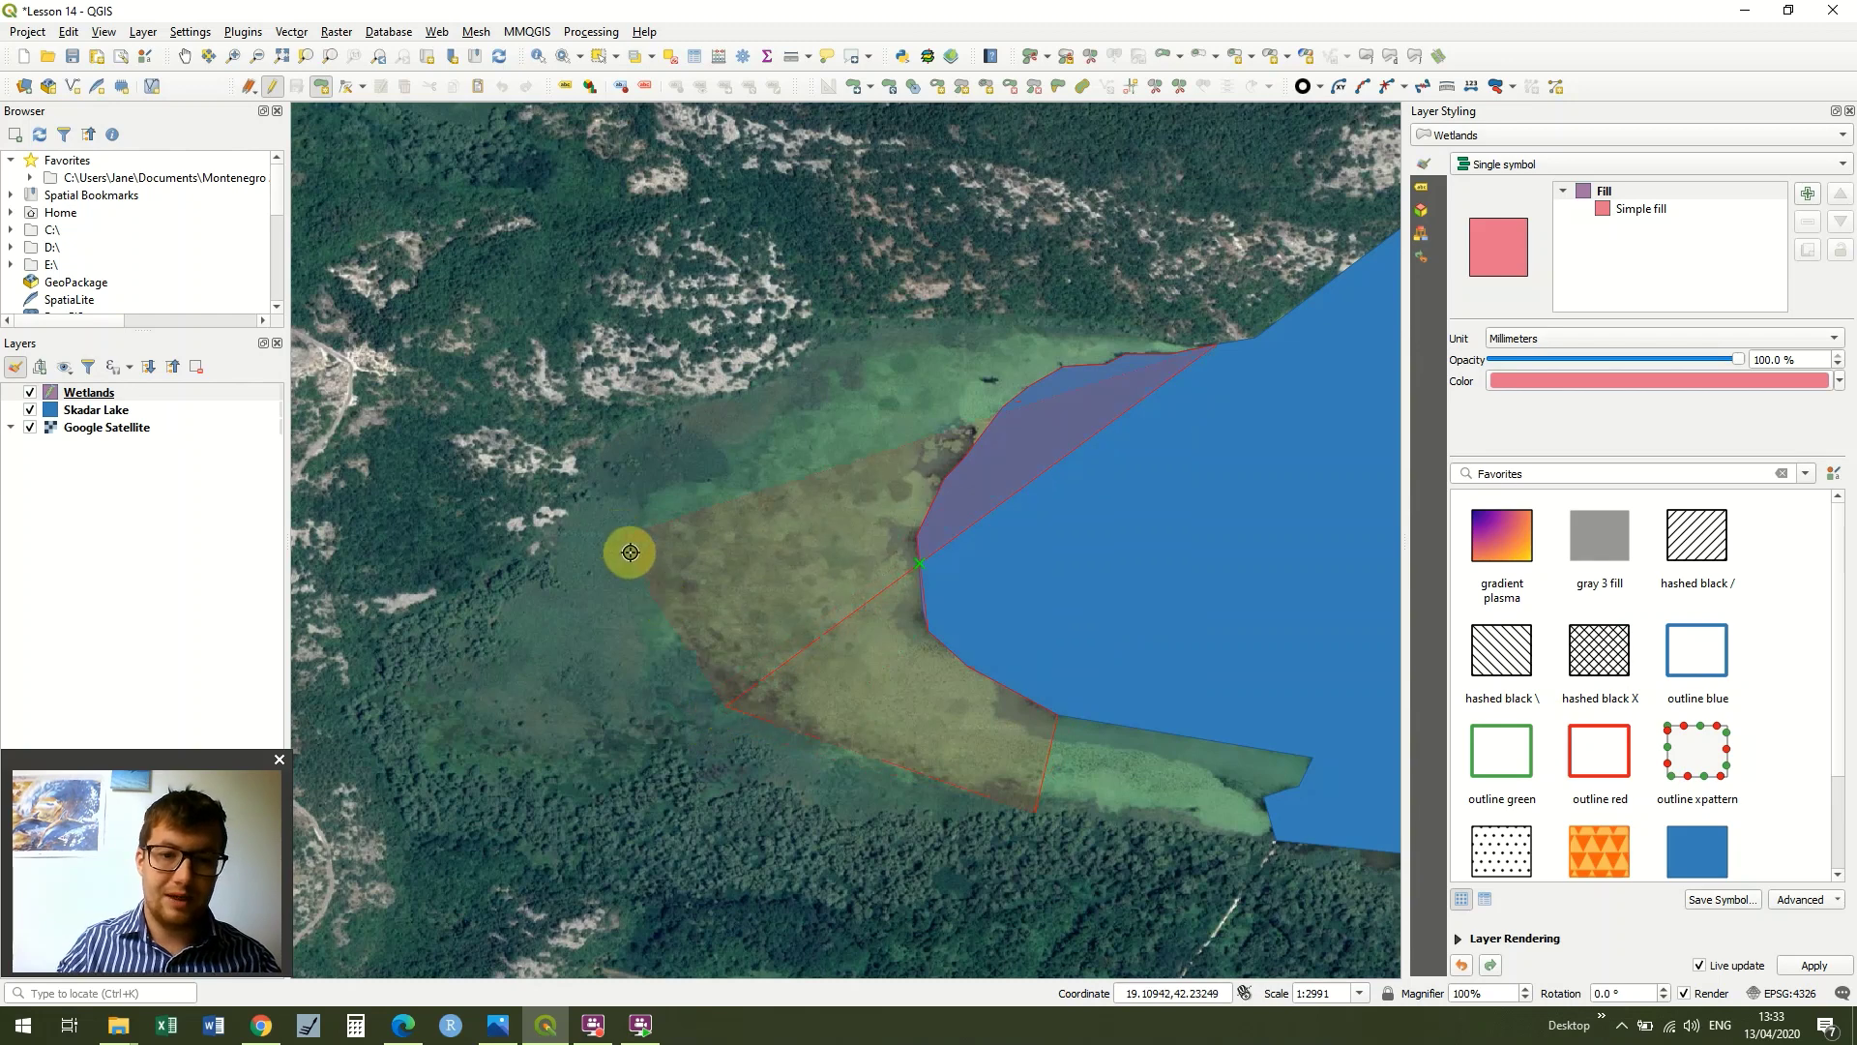
click(655, 660)
click(647, 504)
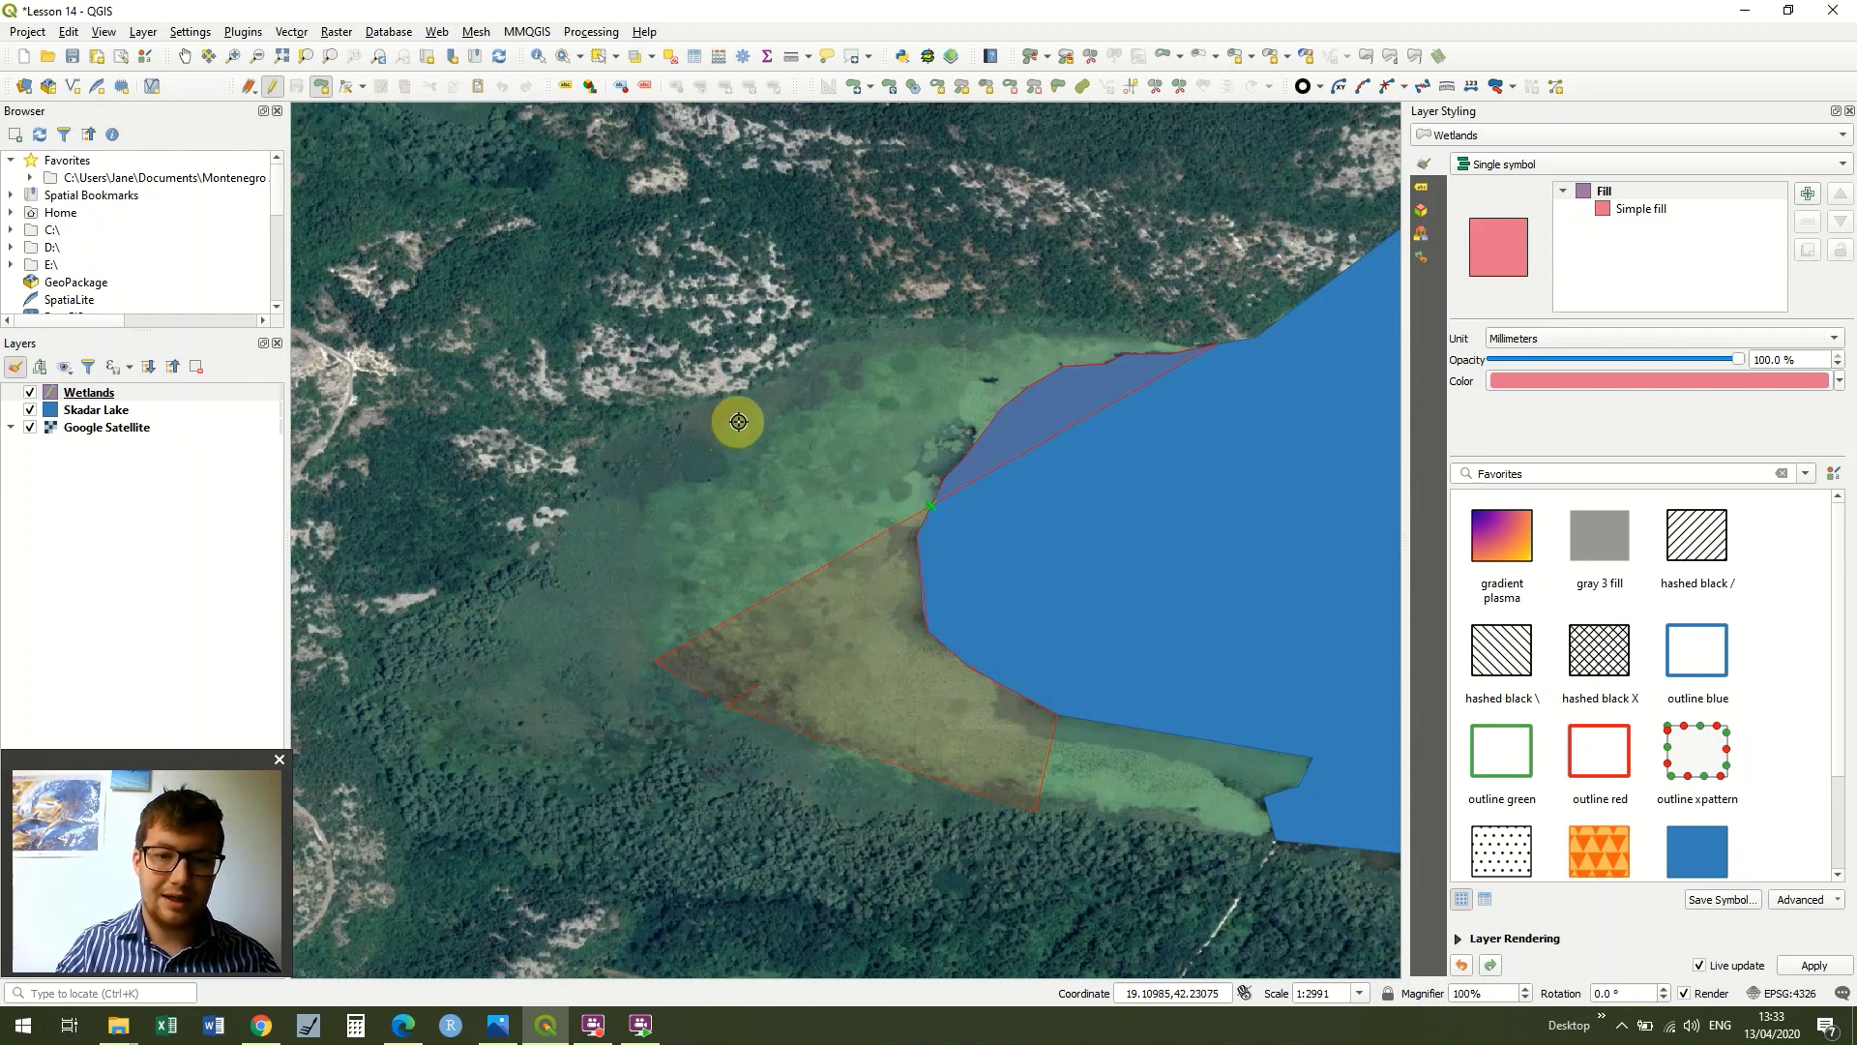
click(863, 345)
click(962, 336)
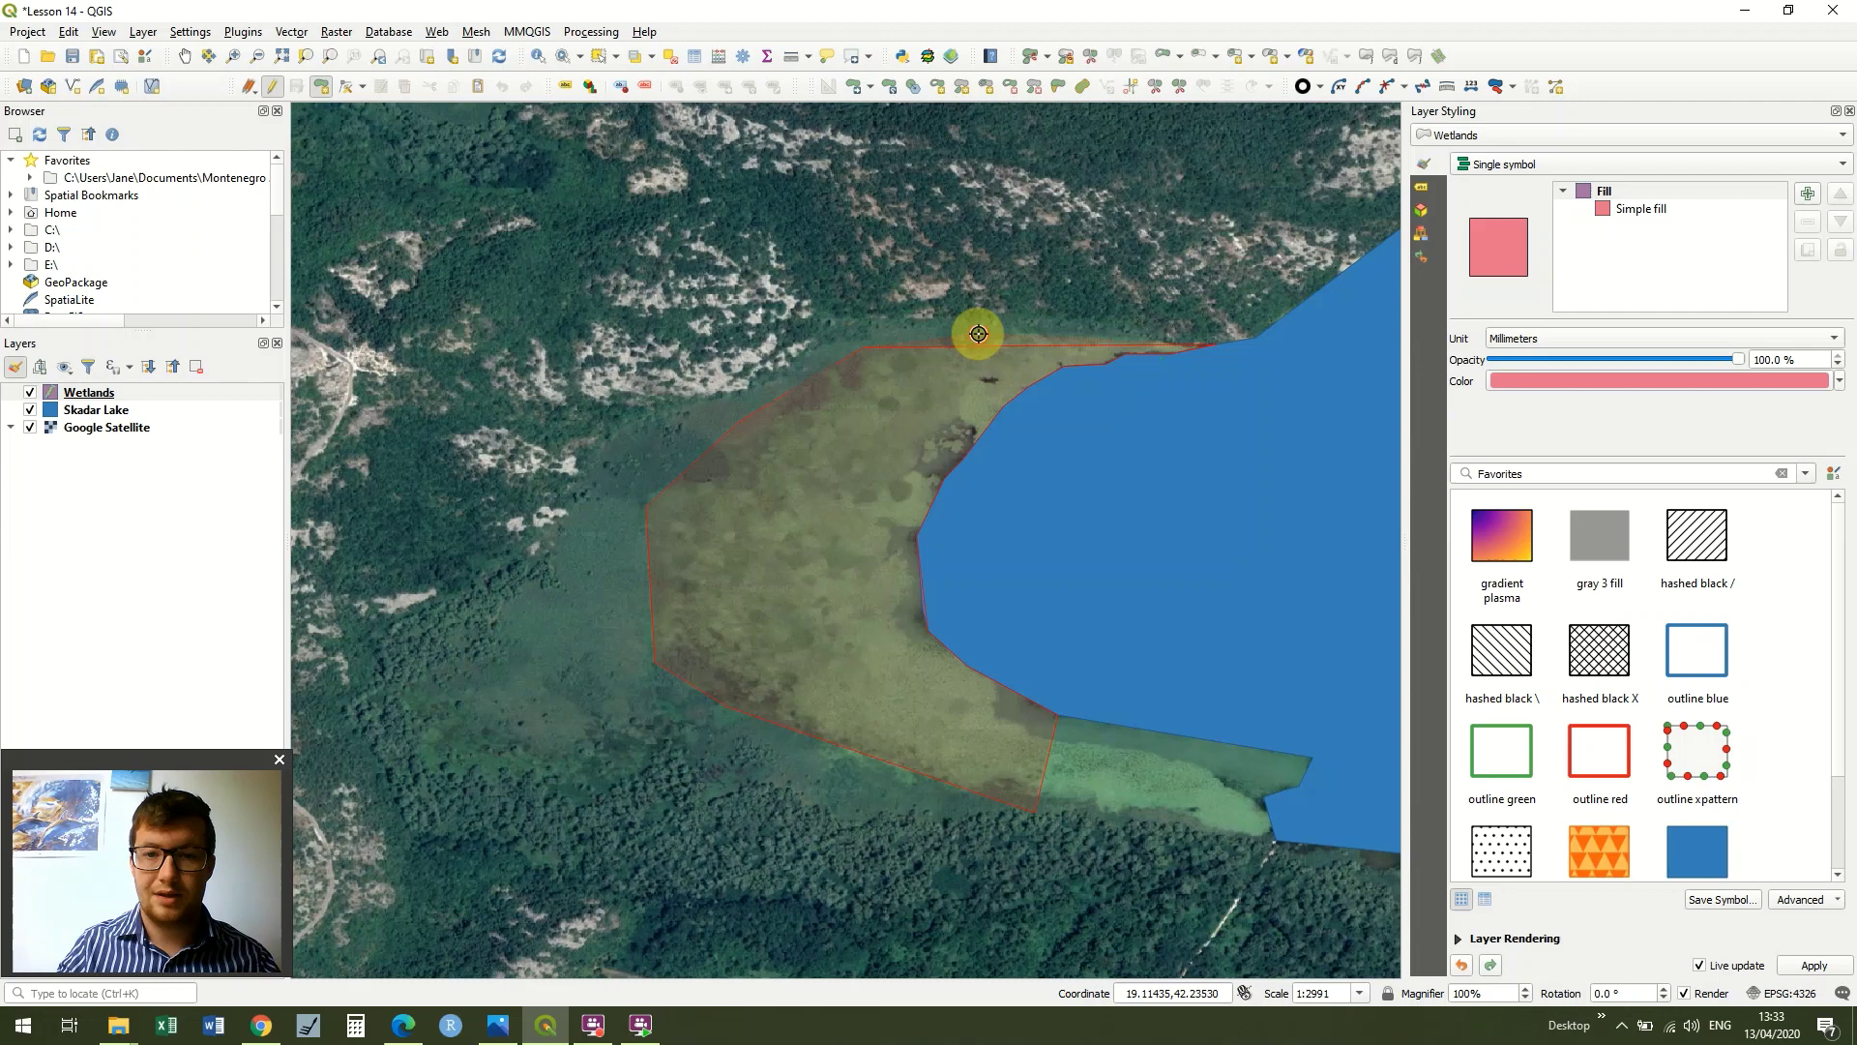
Step: Finish the polygon with id 1 and zoom in closely on its boundary with the lake
right_click(1061, 340)
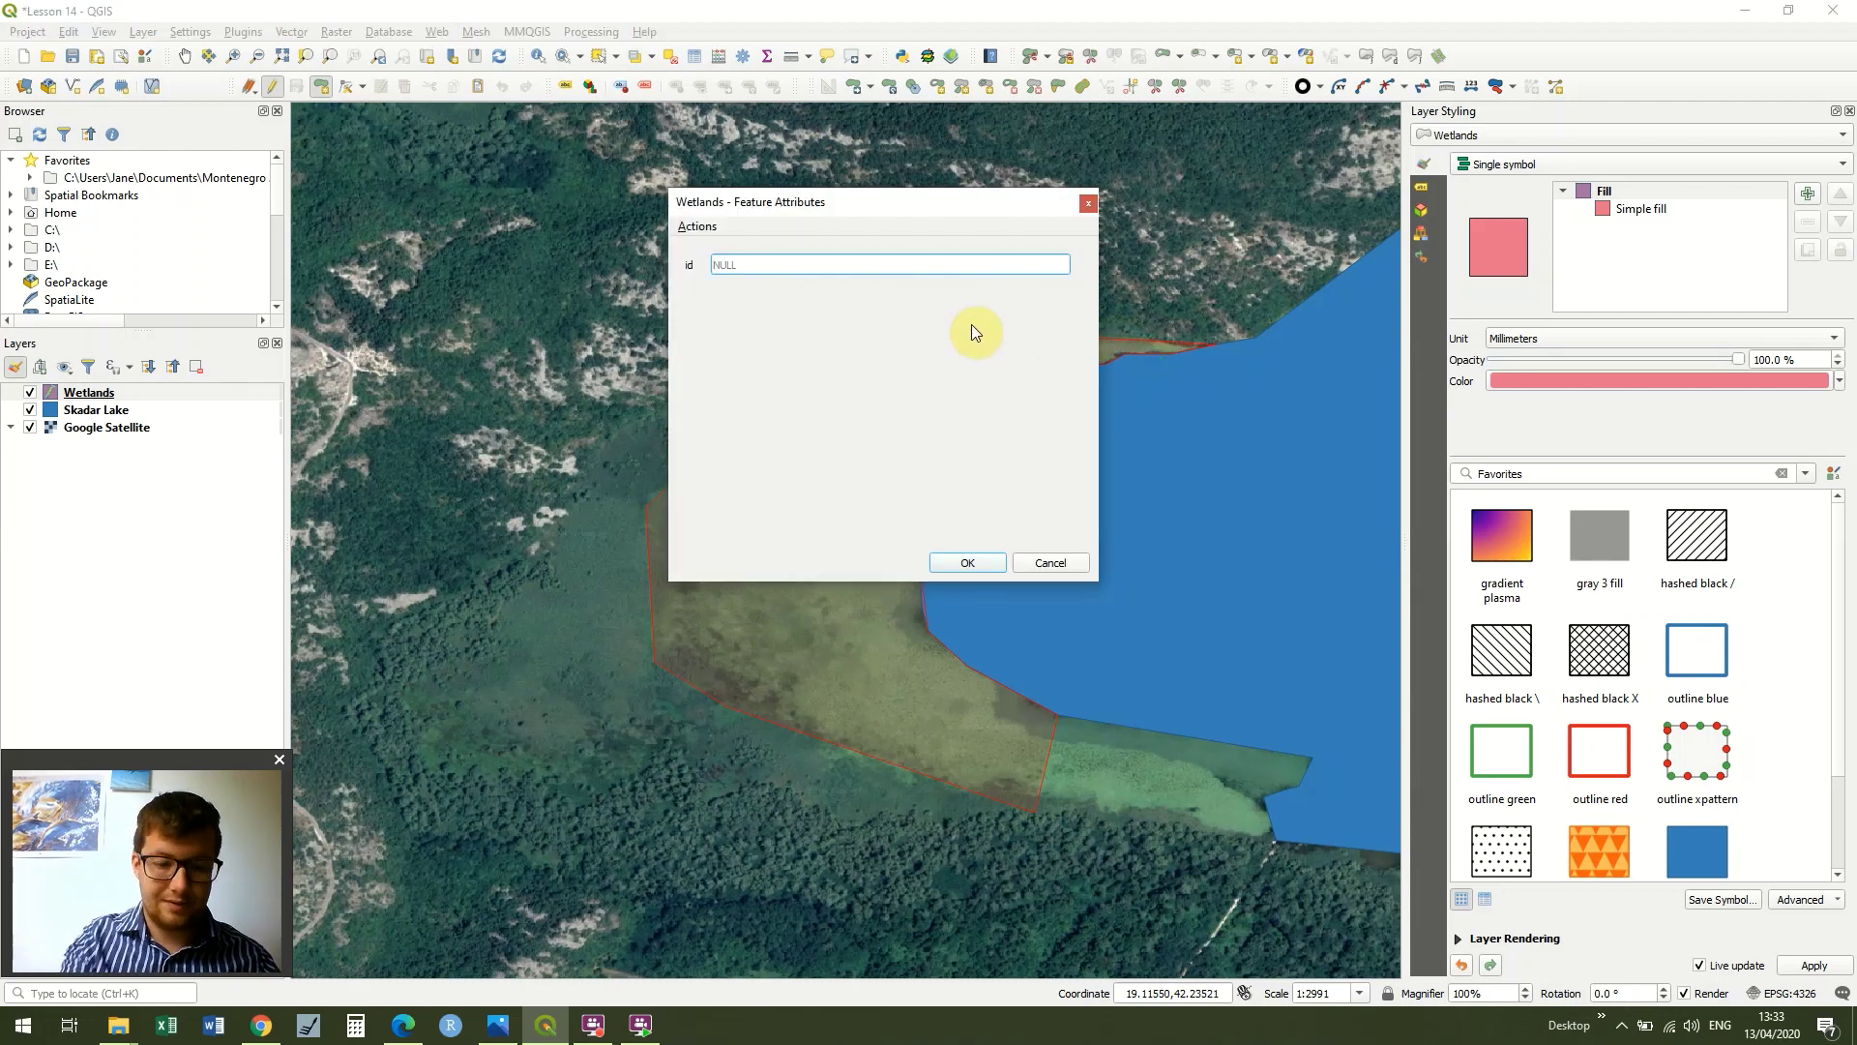
text(1)
key(Return)
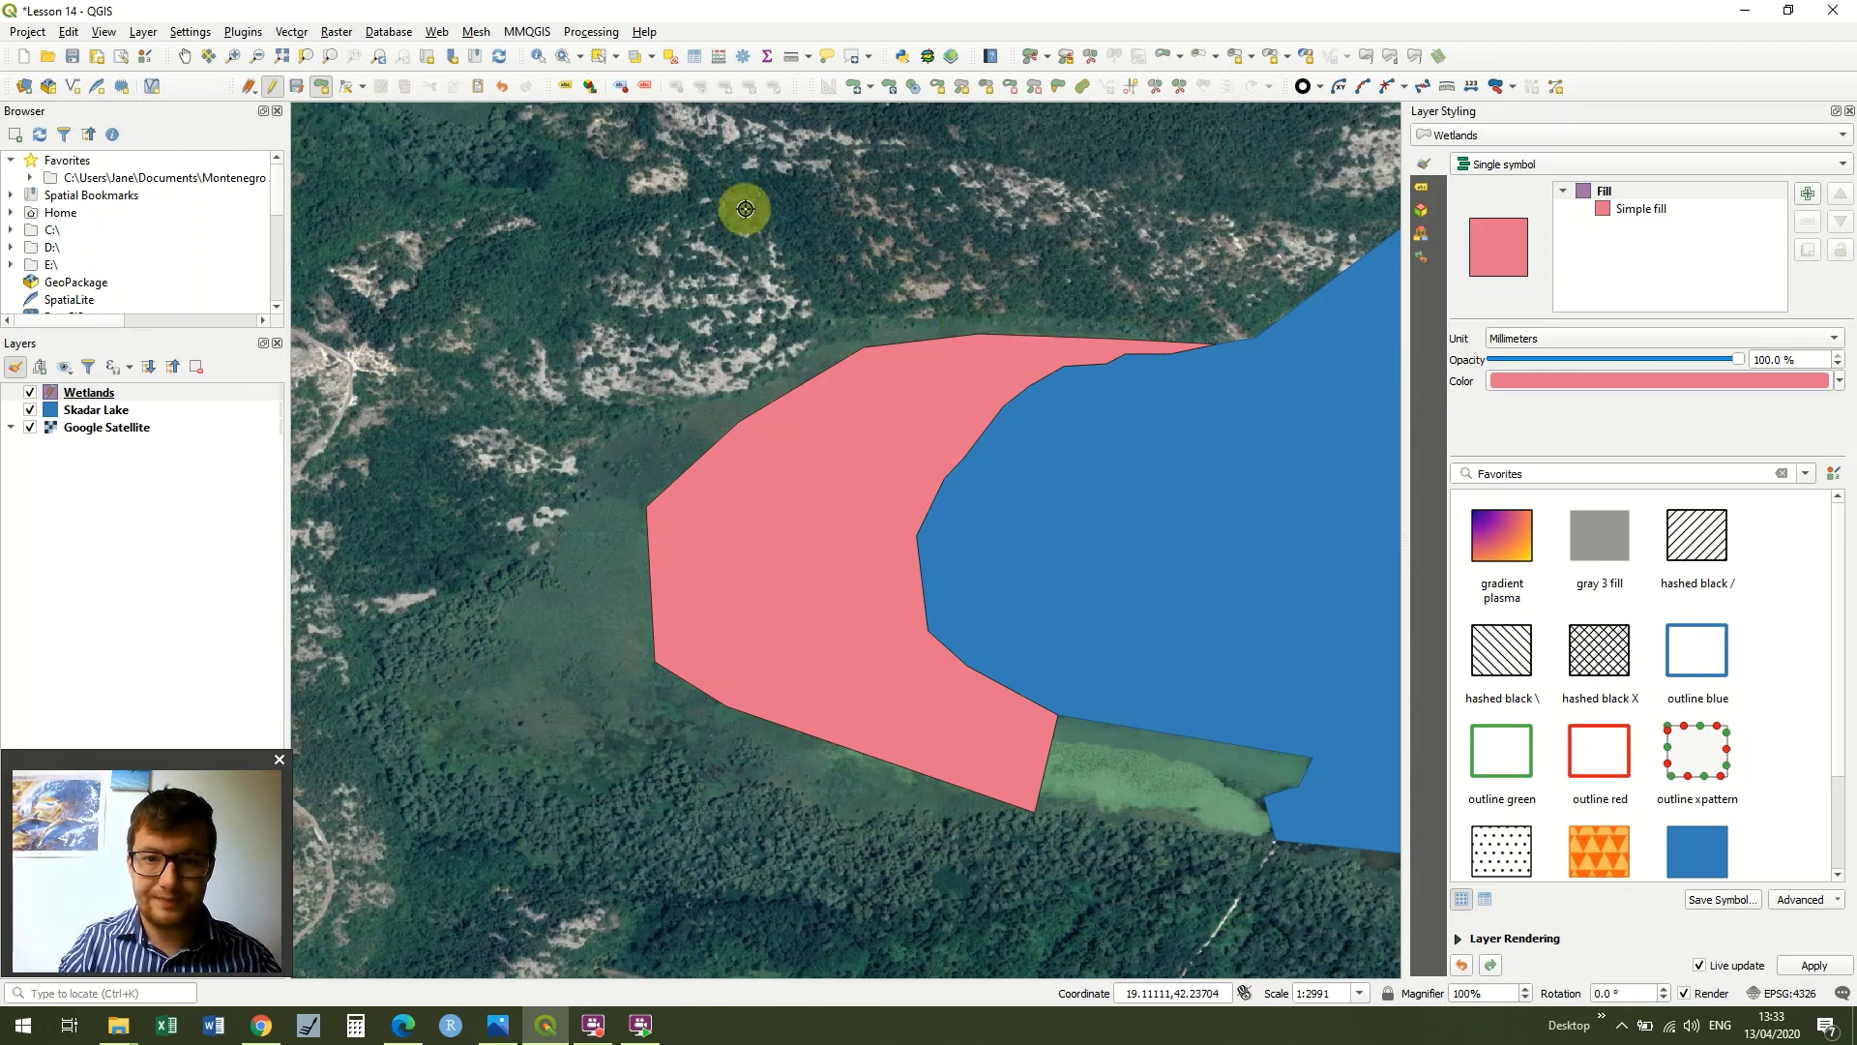
click(232, 57)
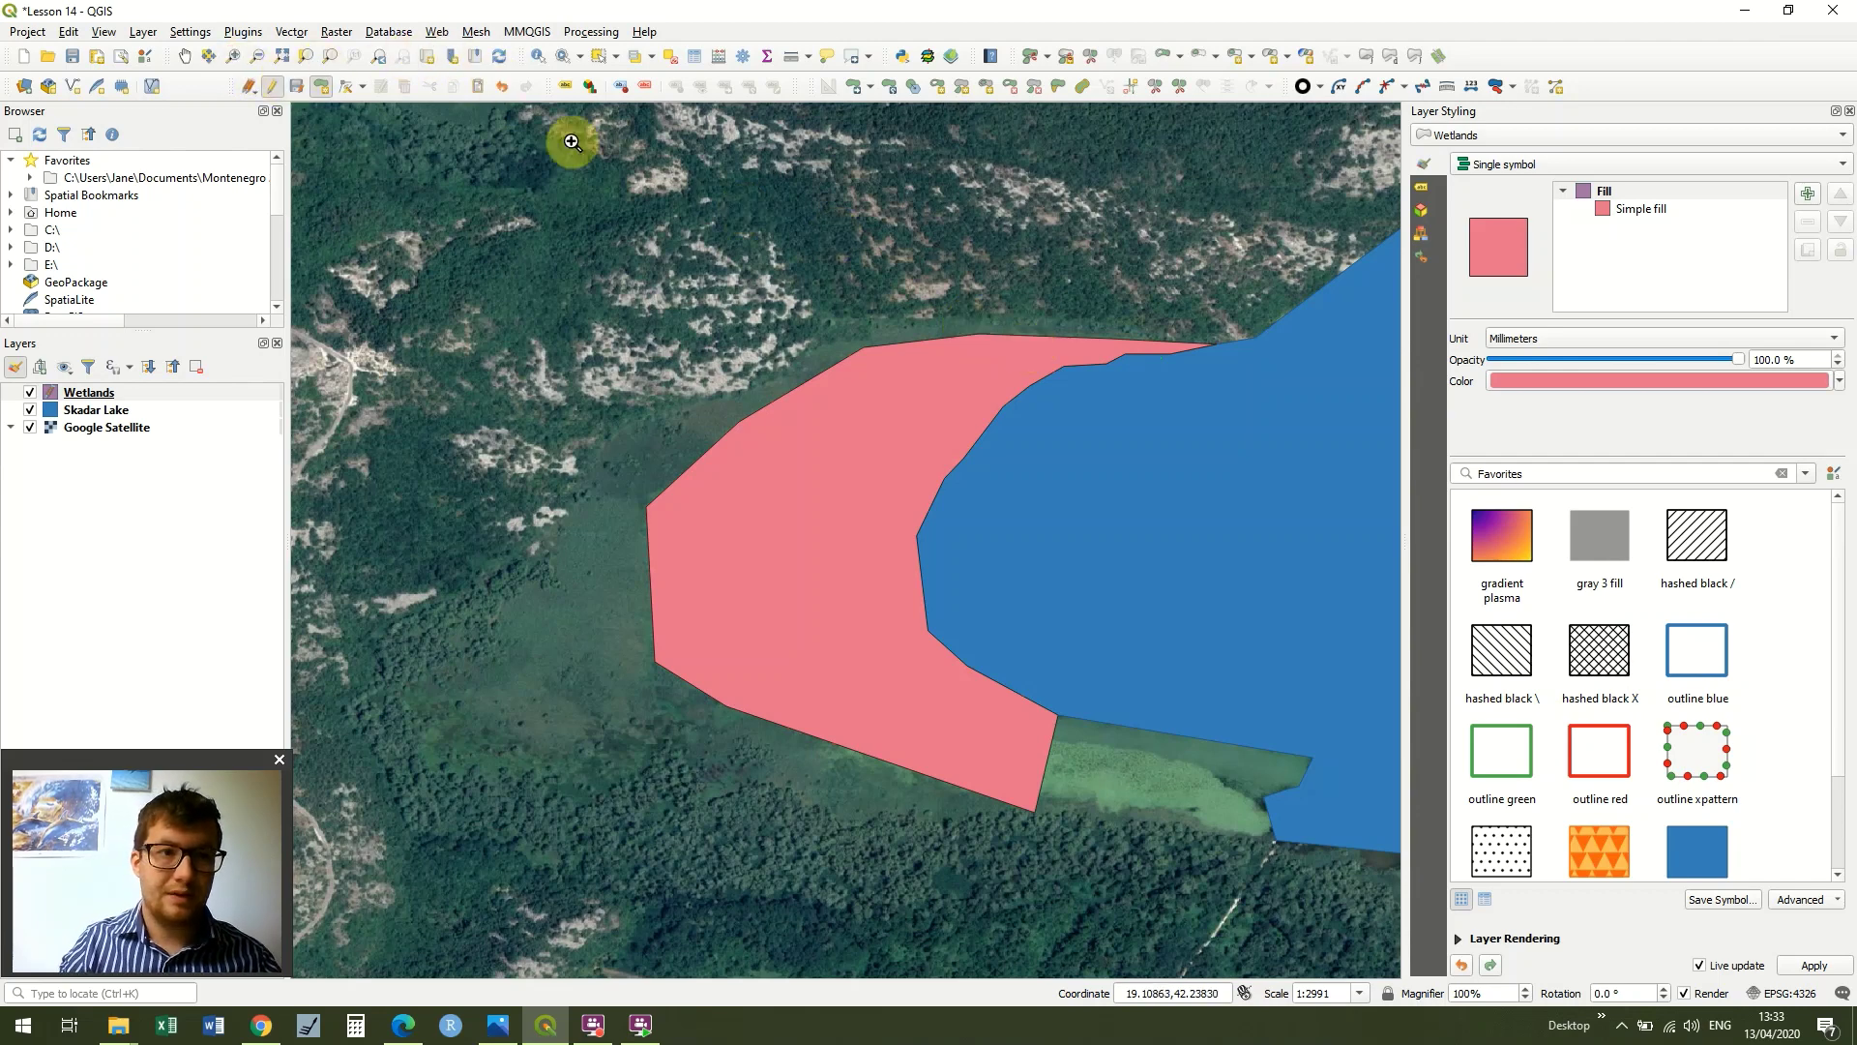
drag(894, 351, 1134, 591)
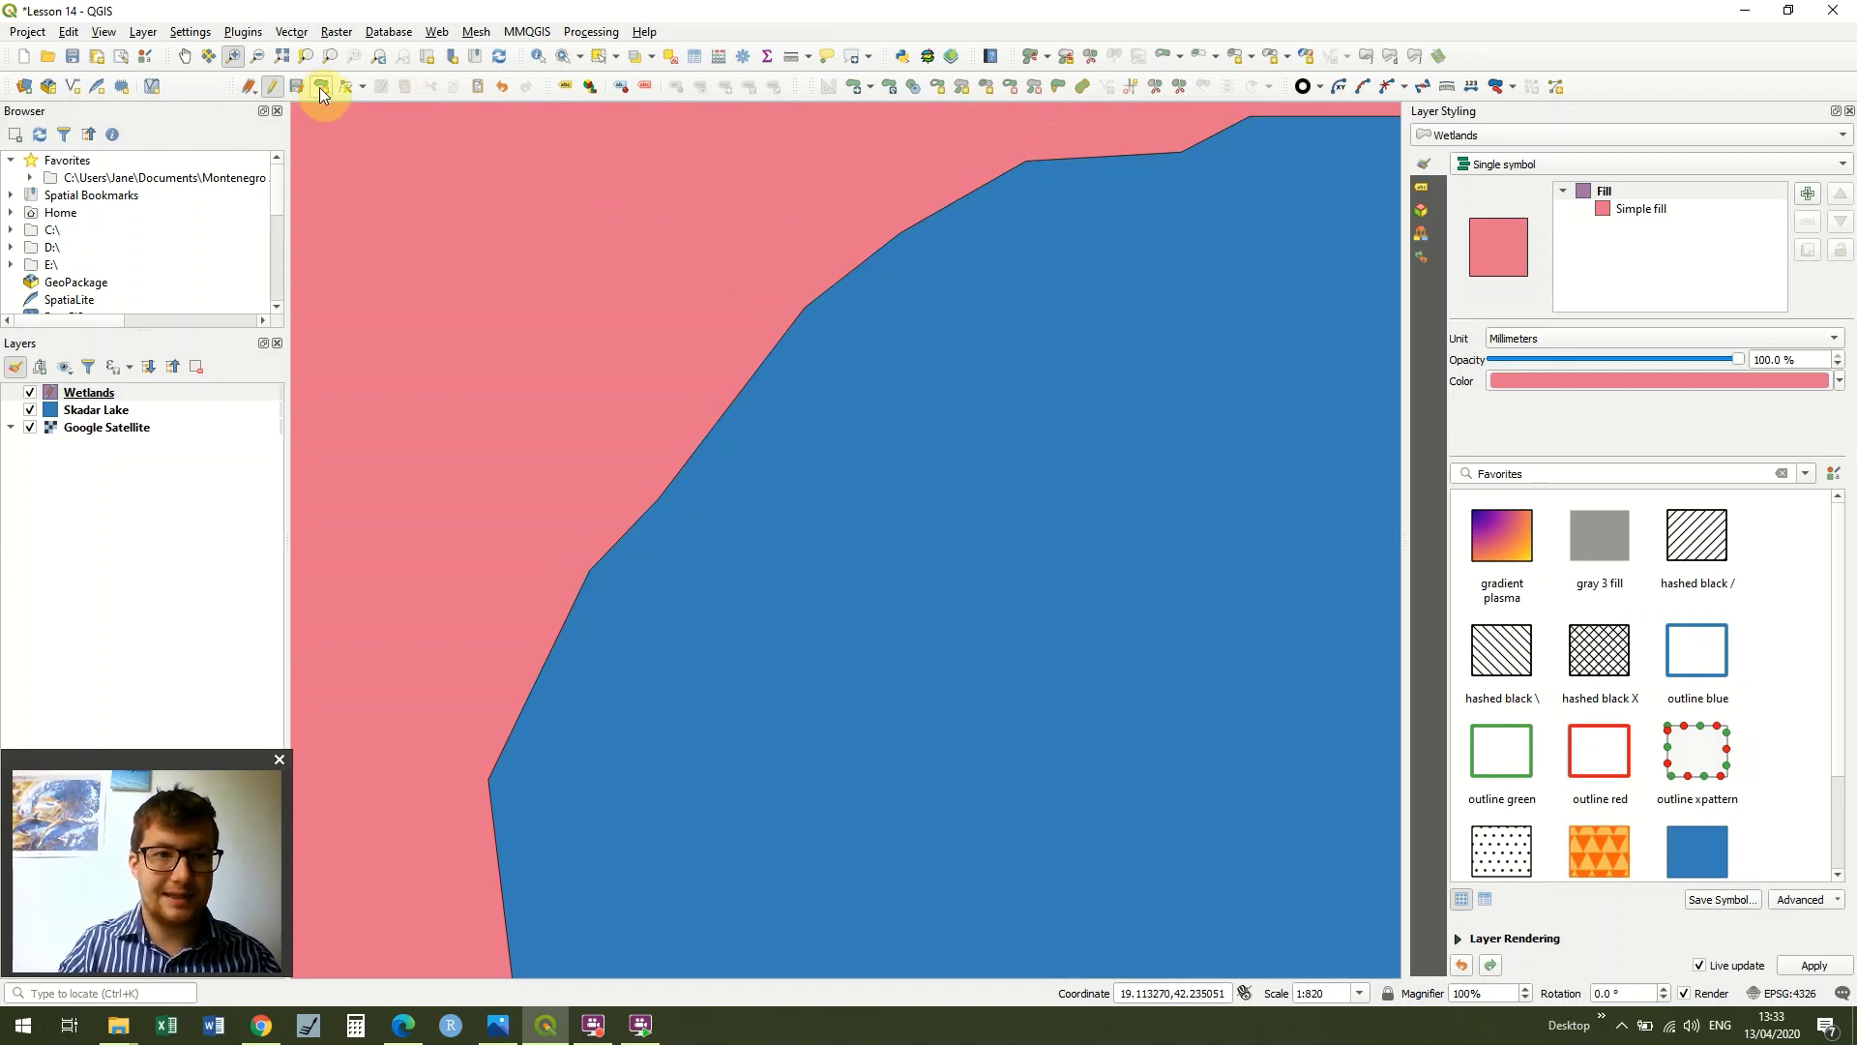
Step: Toggle the Enable Snapping magnet in the project Snapping Options, then close the dialog
click(27, 31)
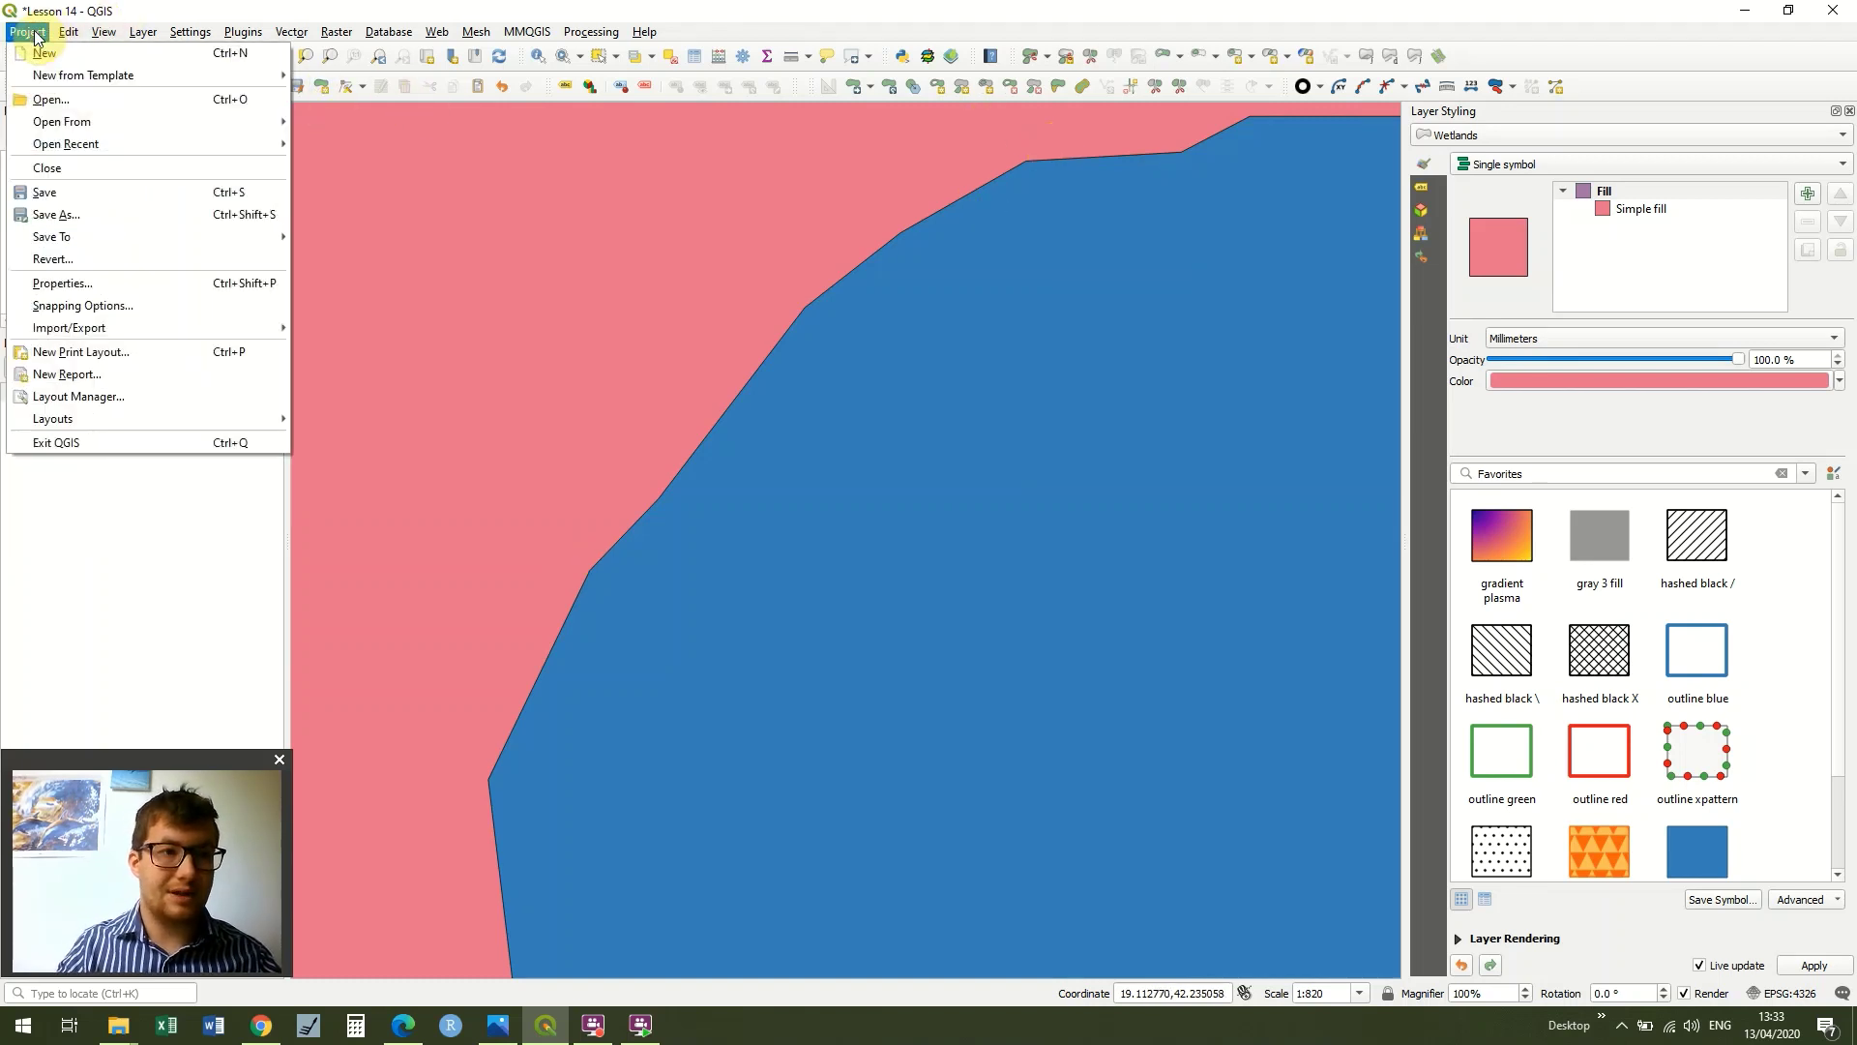
click(98, 305)
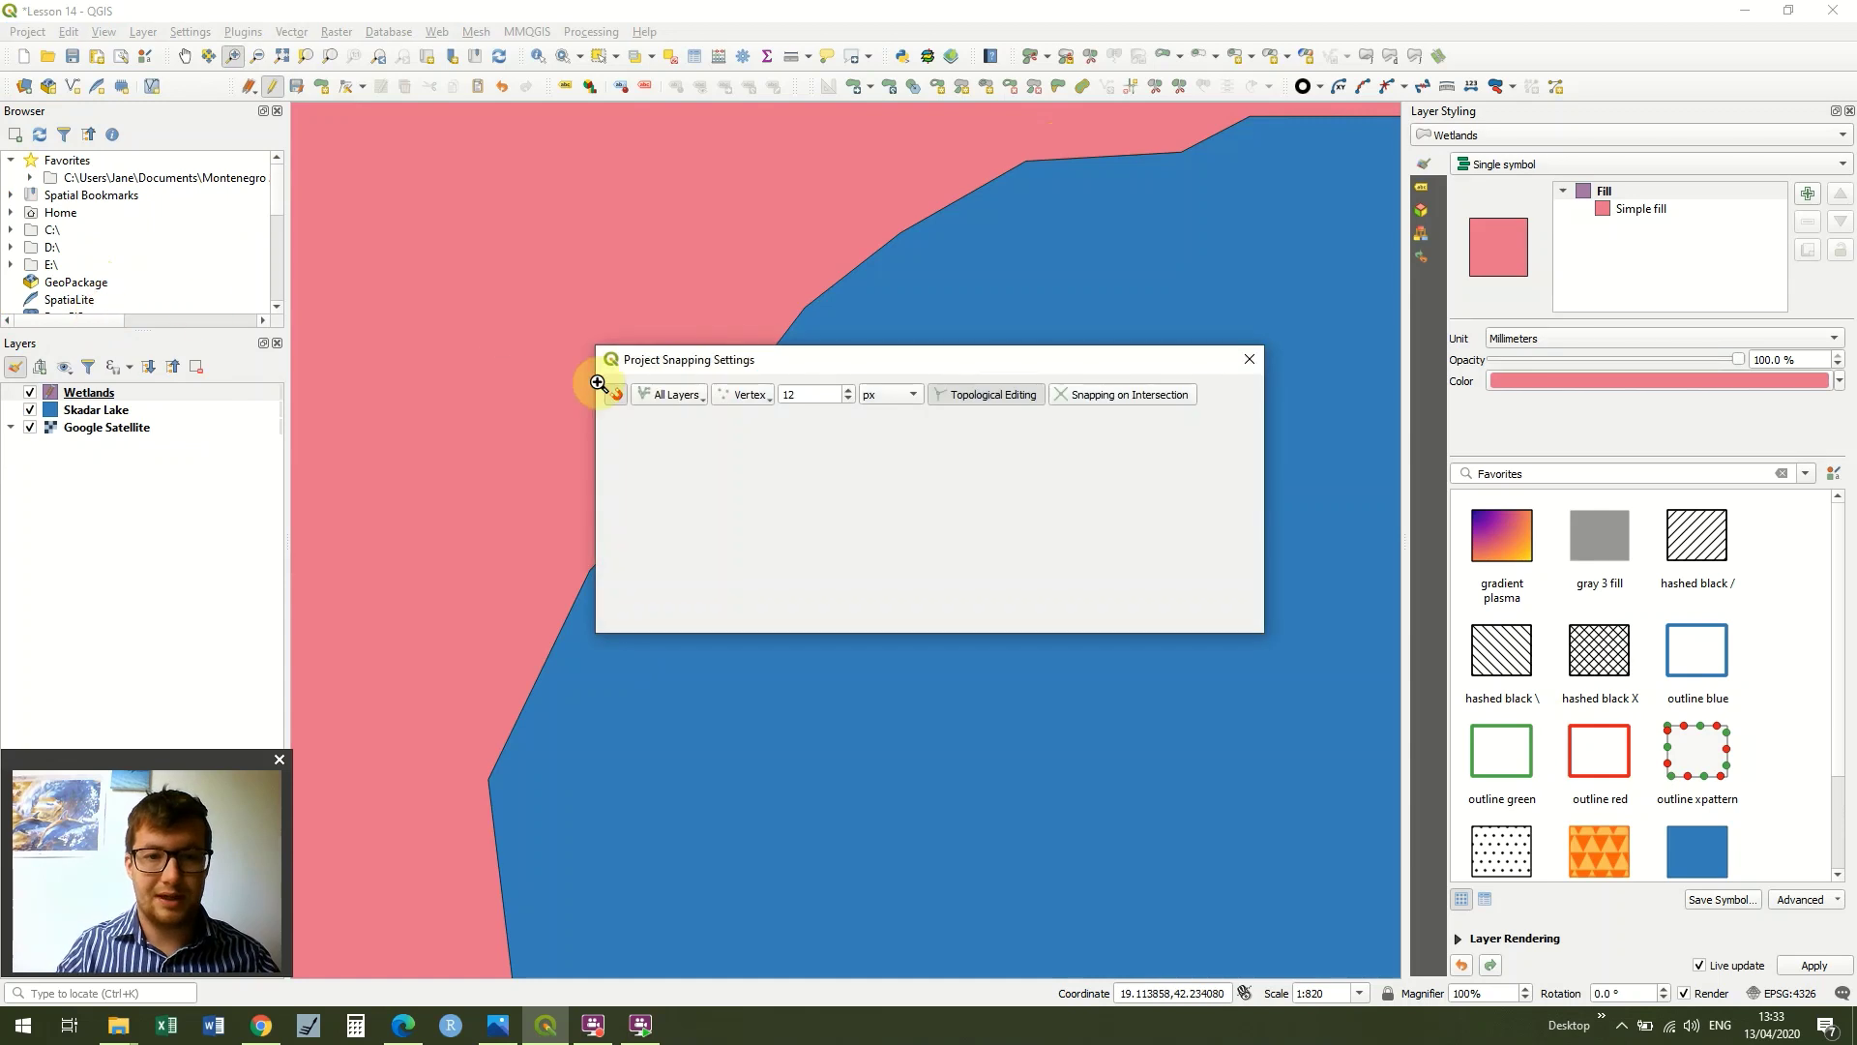
click(615, 395)
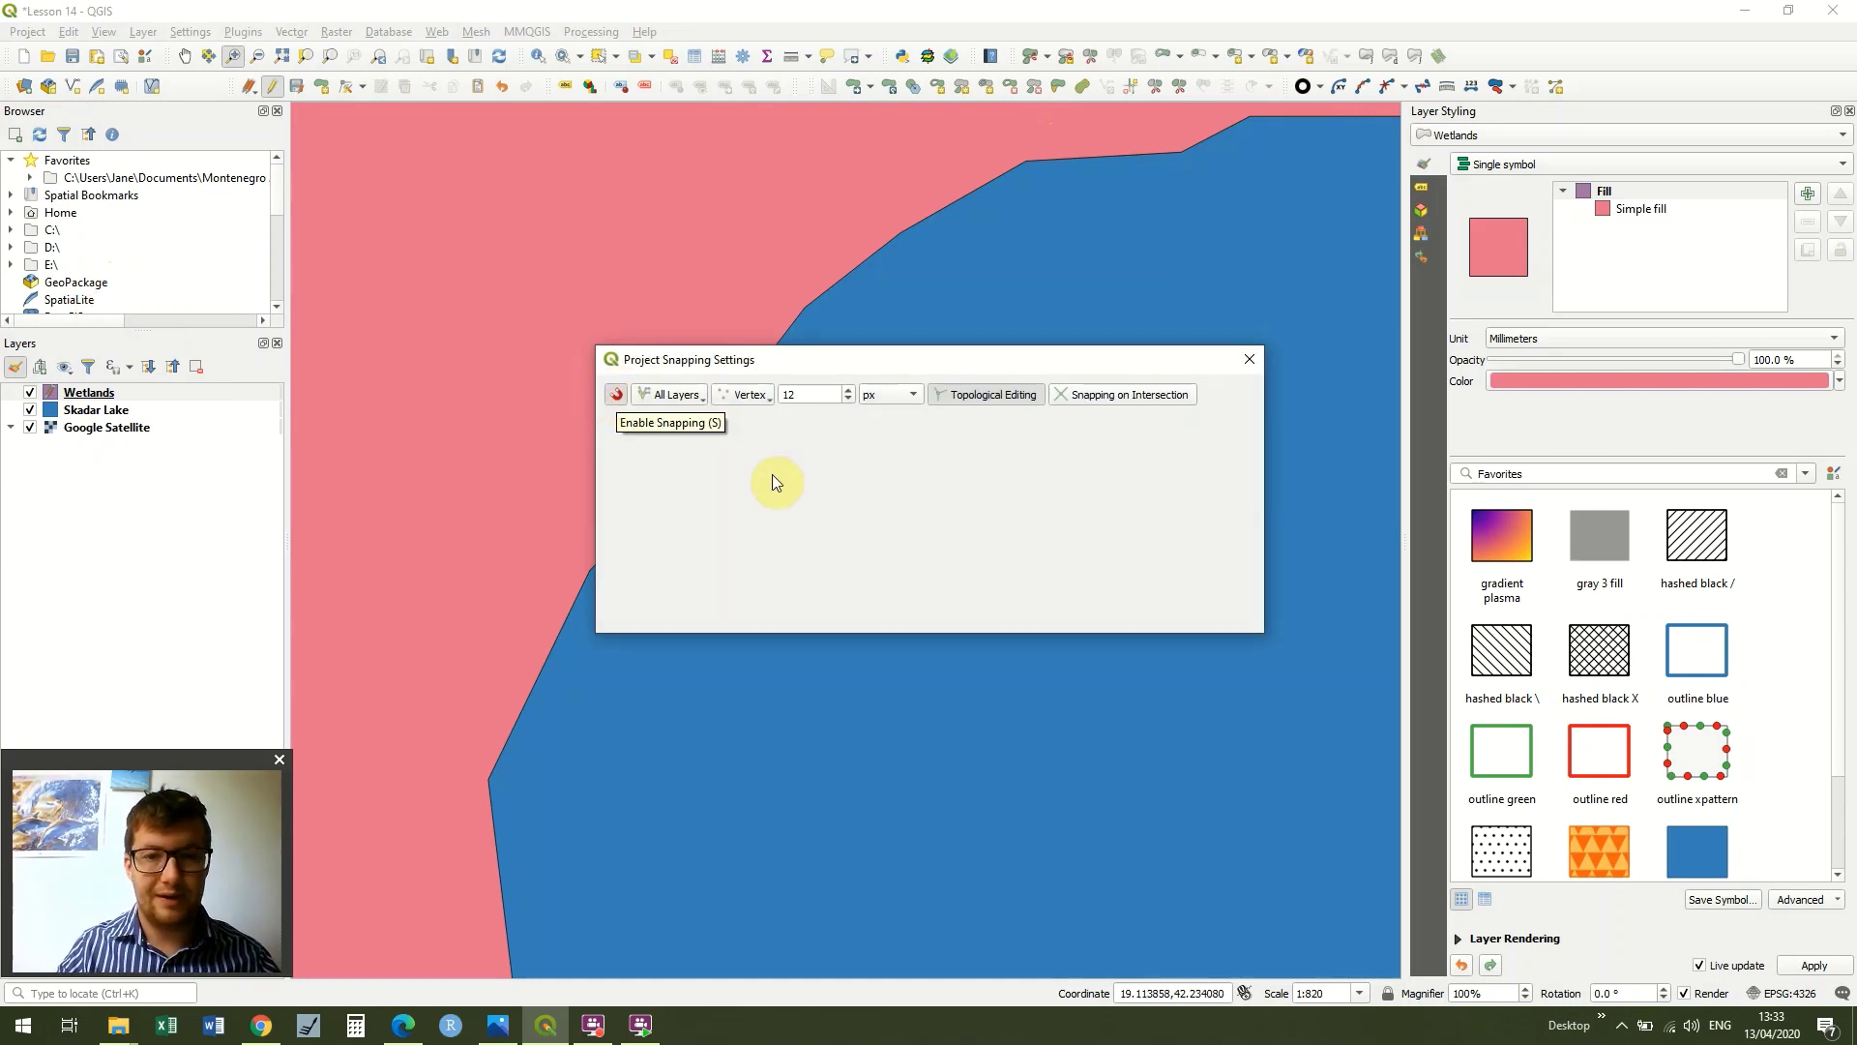
click(1248, 364)
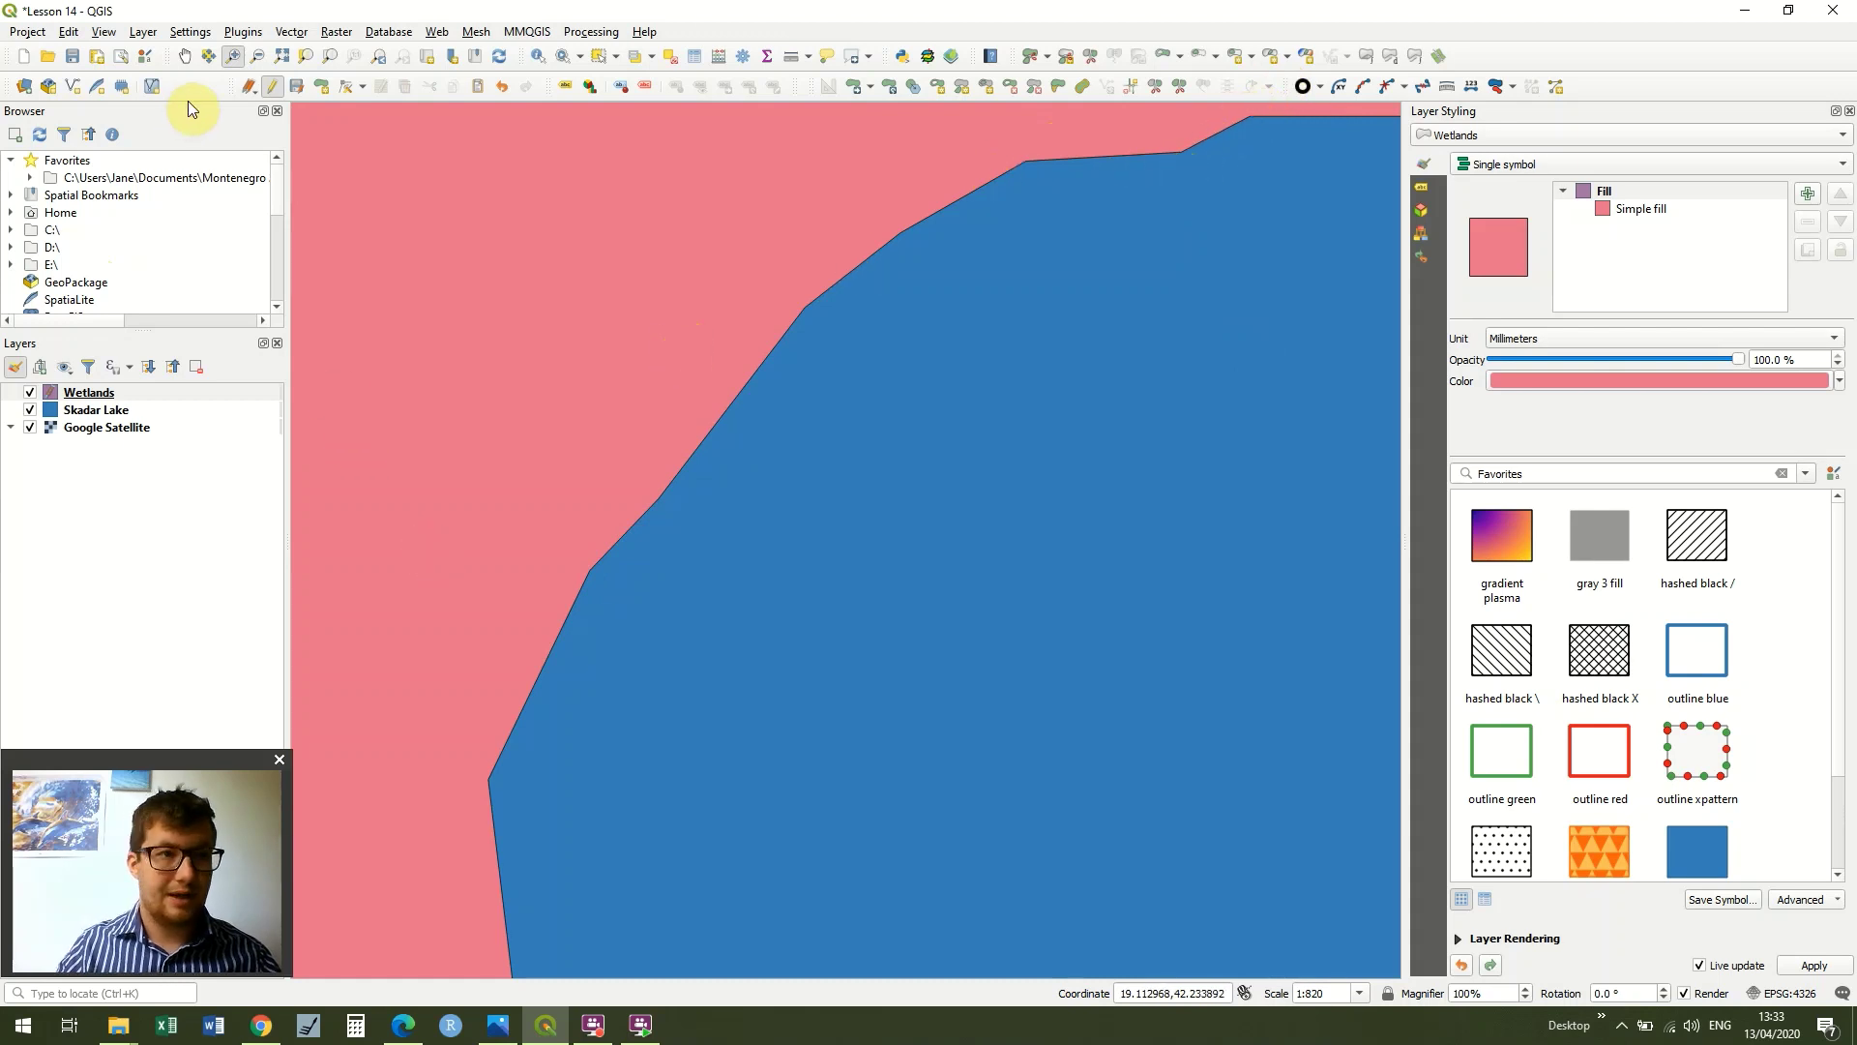
Step: Zoom out until the entire pink Wetlands polygon and adjoining lake shoreline are visible
click(256, 56)
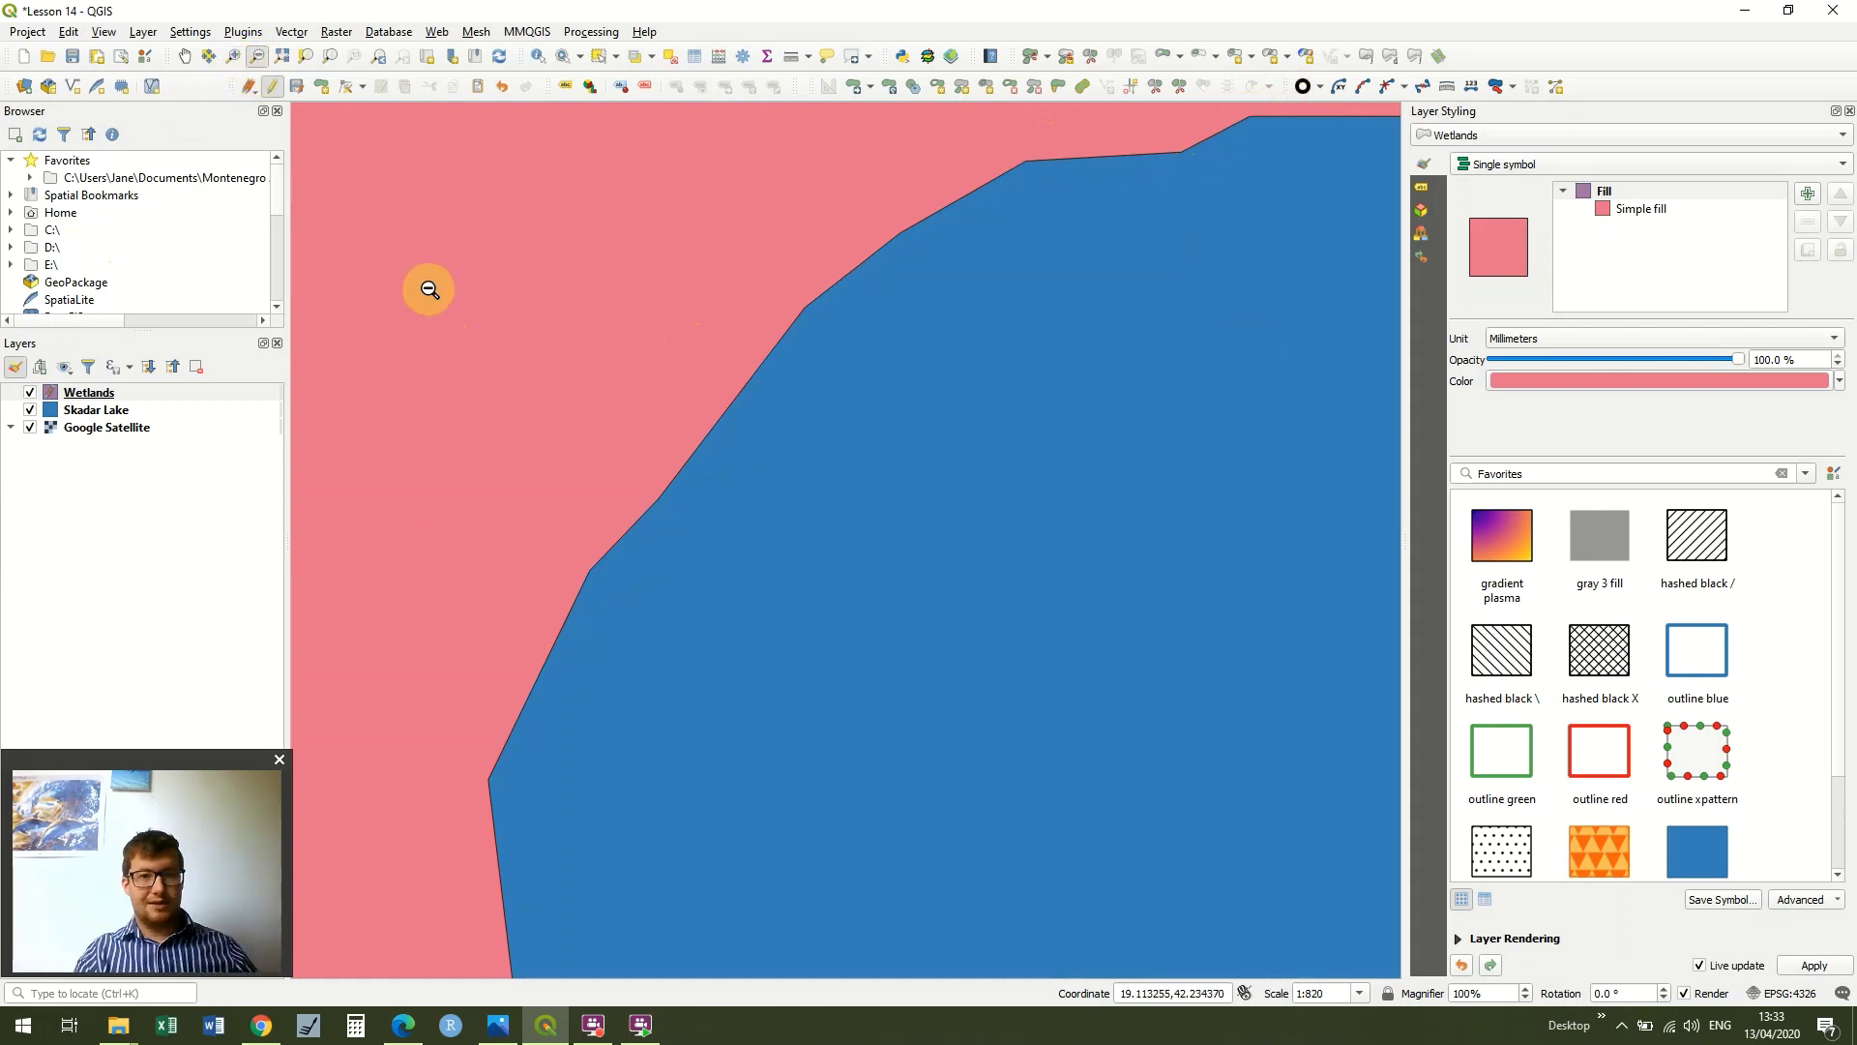
drag(426, 287, 508, 383)
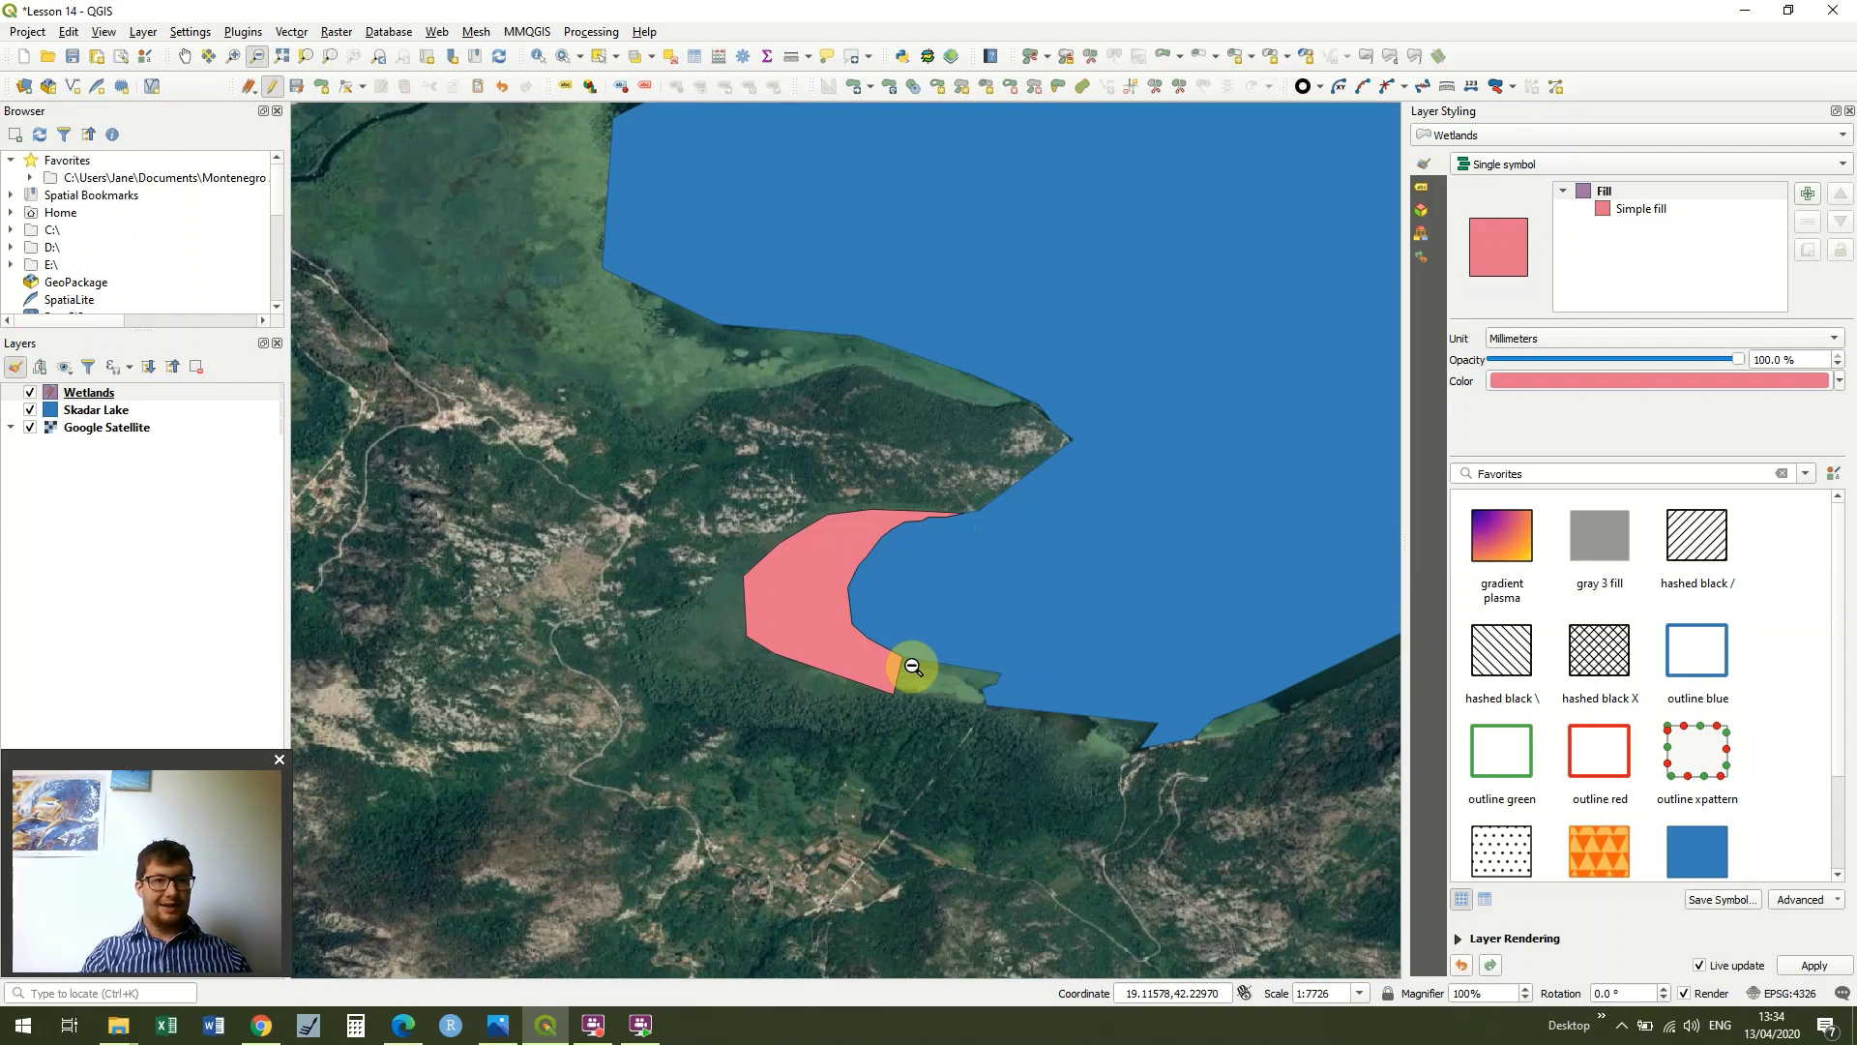
click(912, 667)
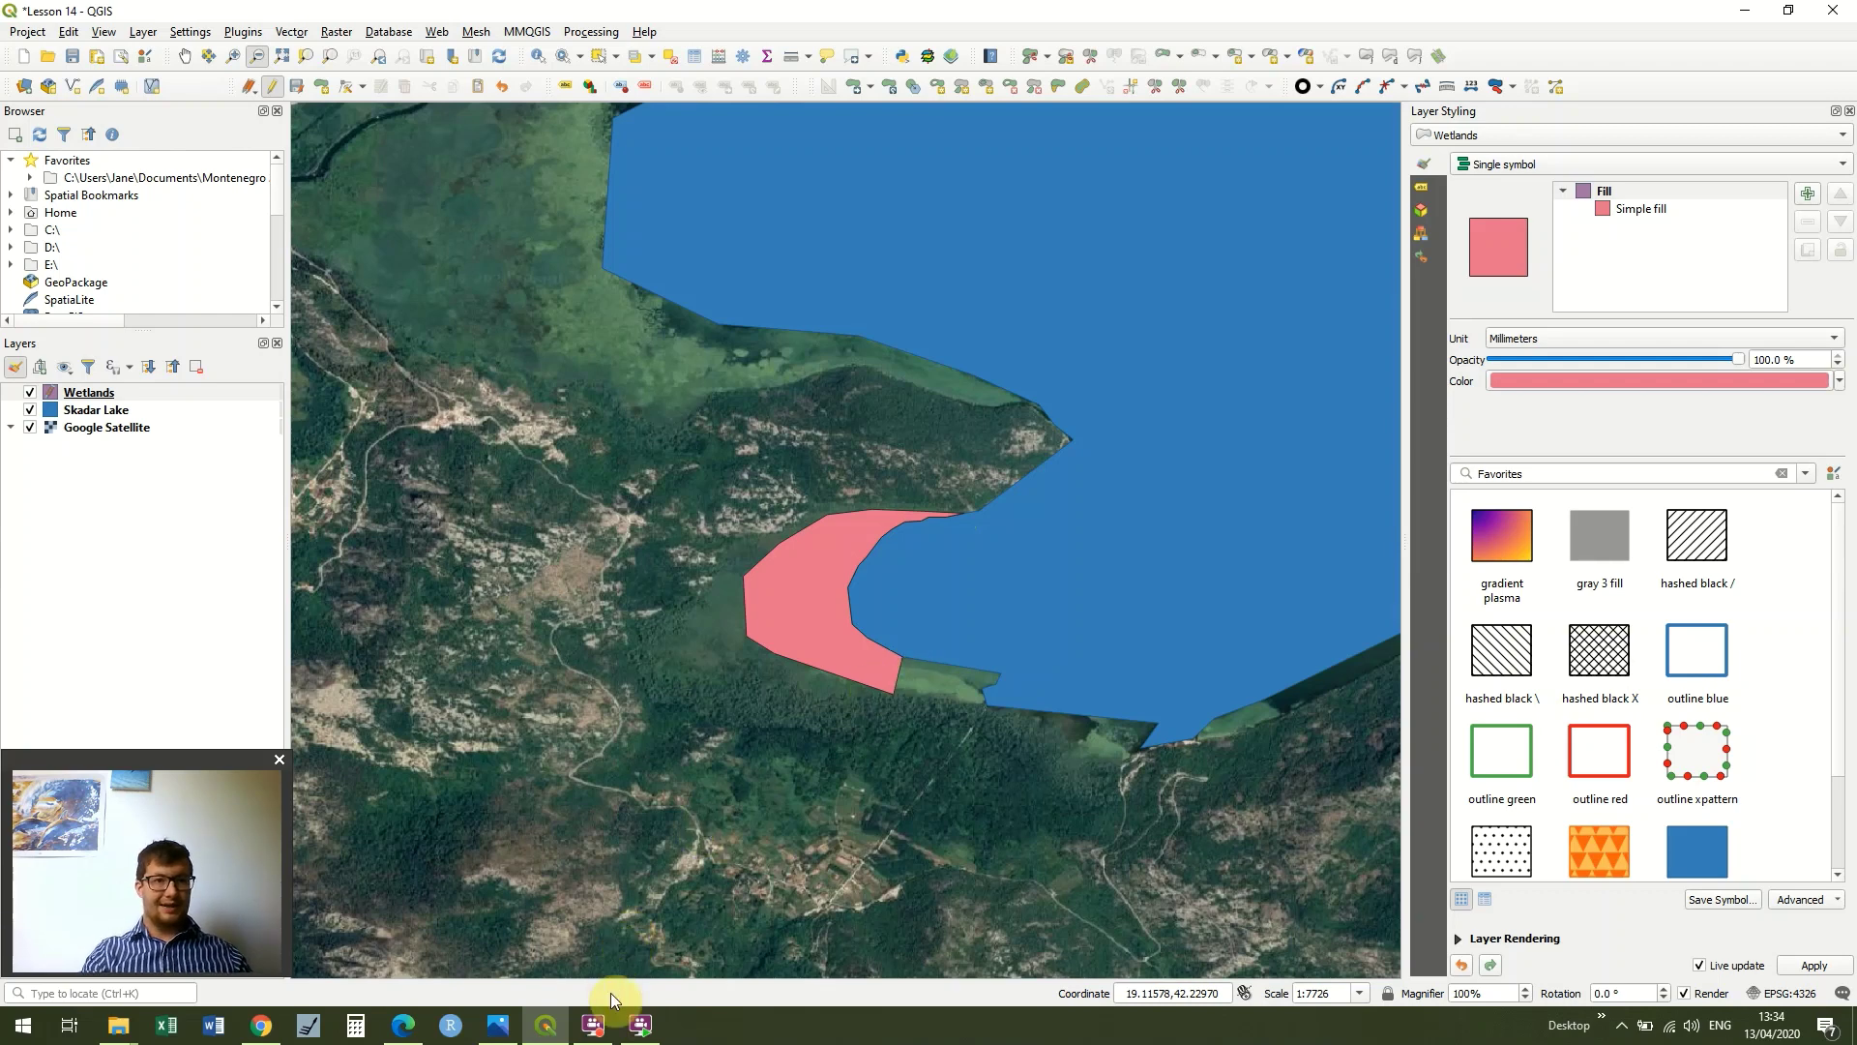